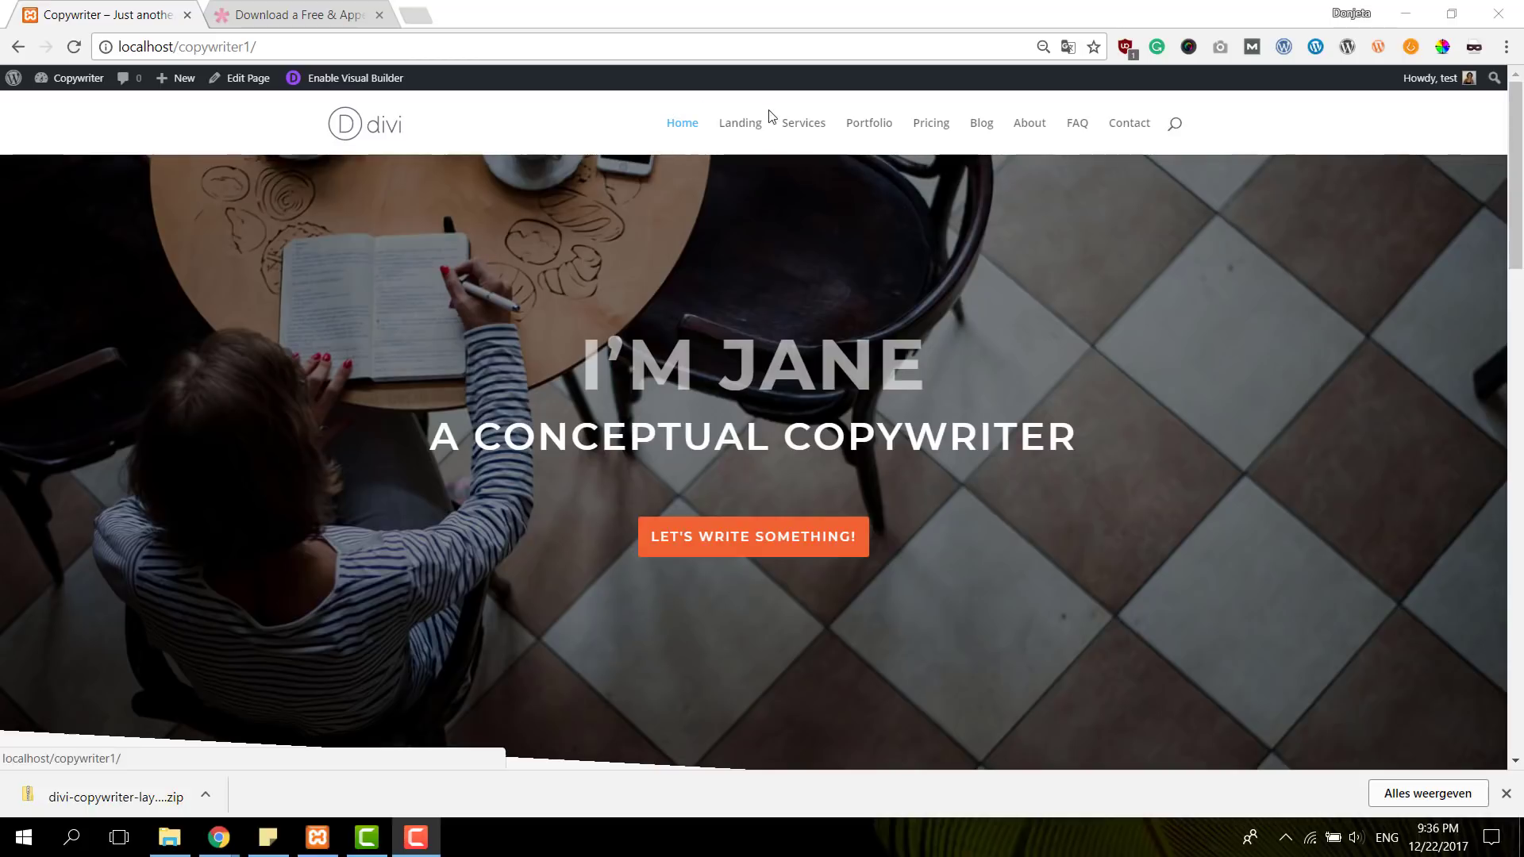
# Step: Open the Landing page from the site menu and scroll through its content
pyautogui.click(739, 135)
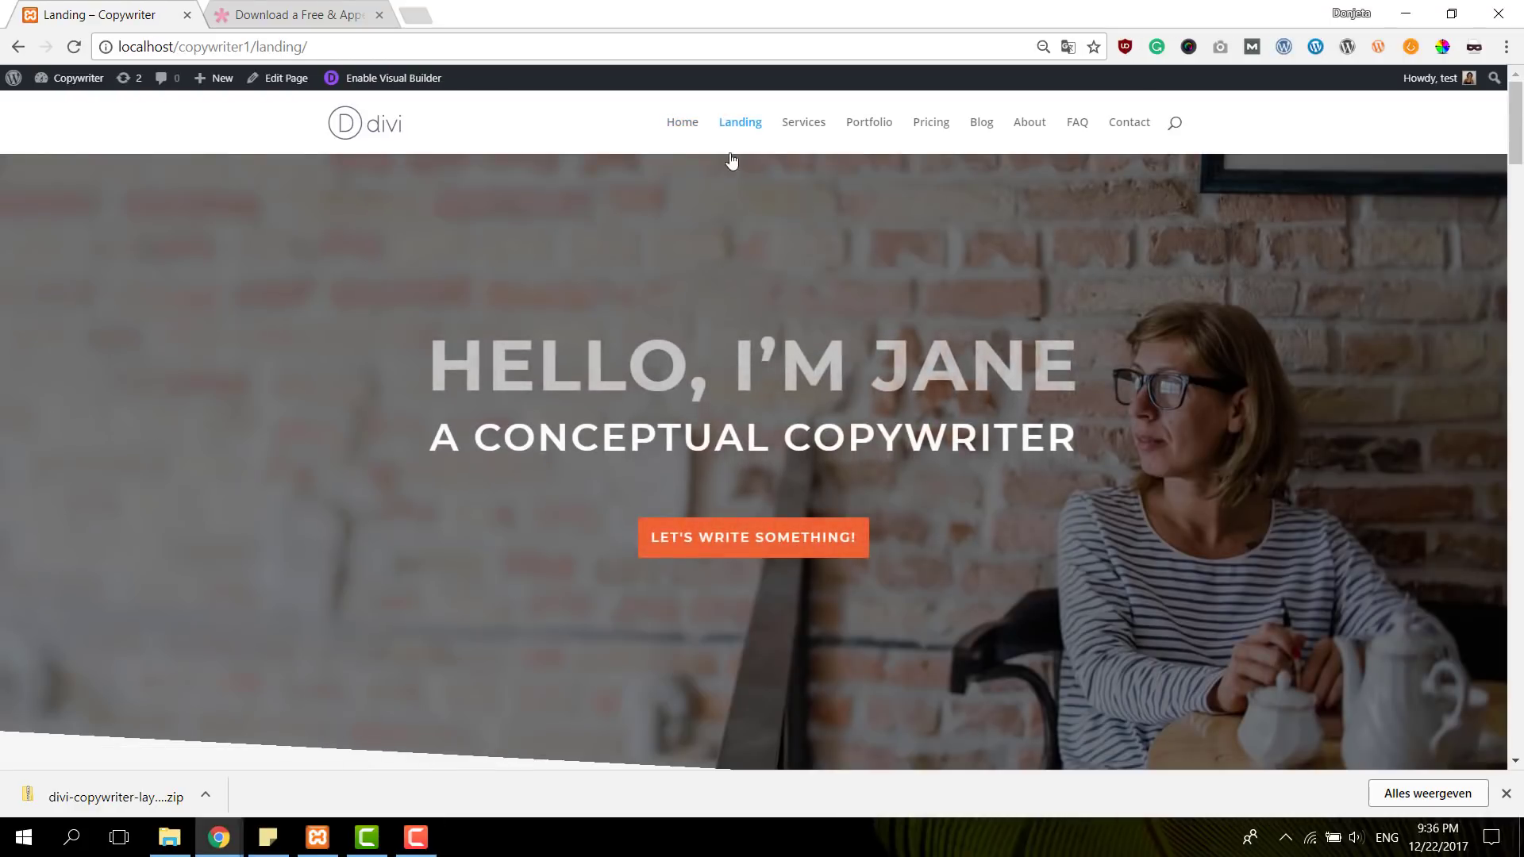
pyautogui.scroll(-15, 732, 159)
pyautogui.scroll(-15, 725, 176)
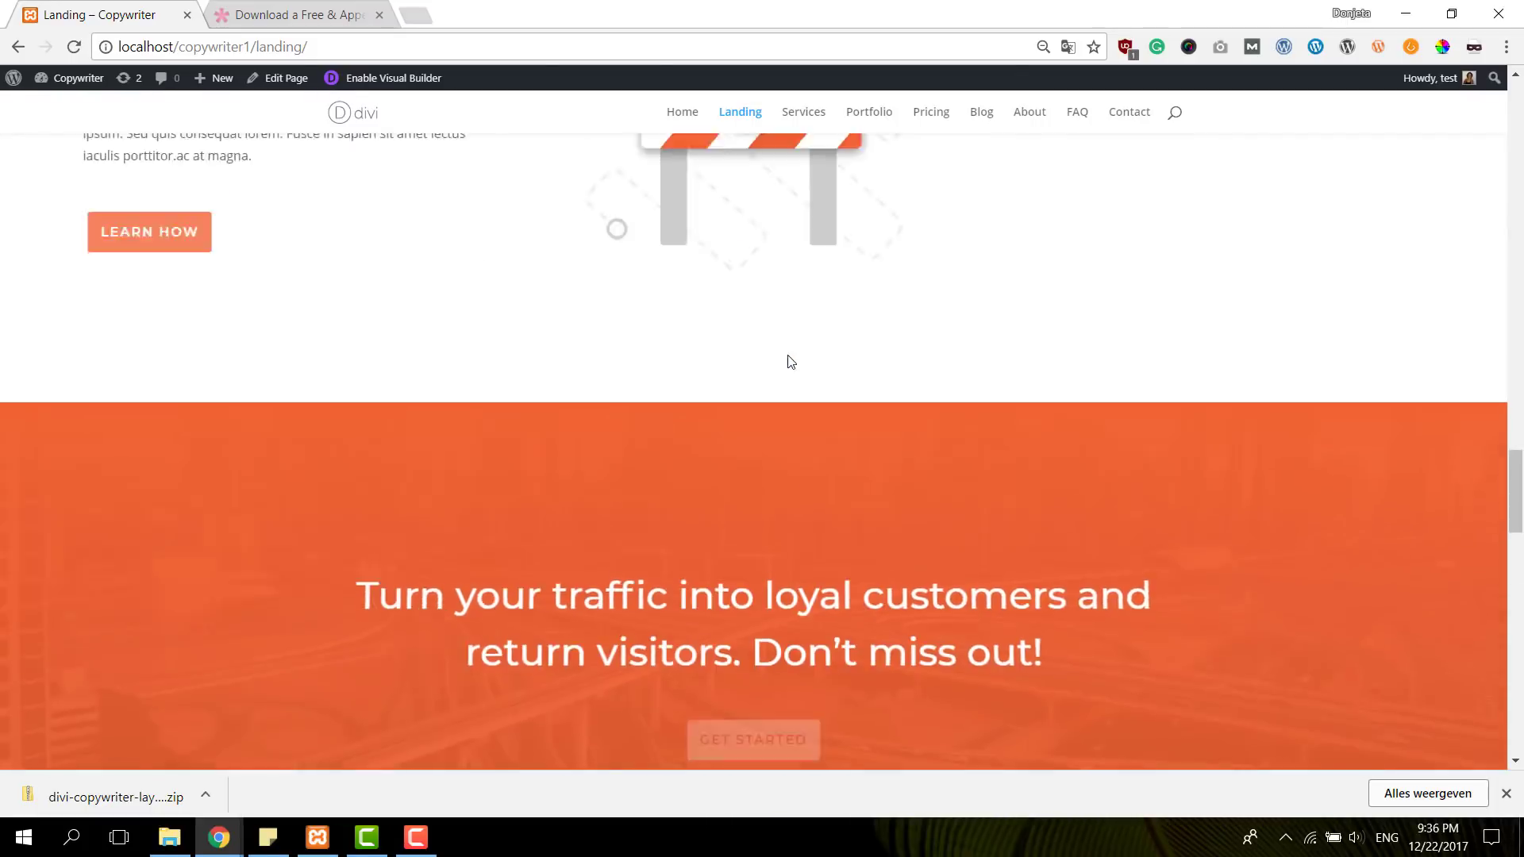
pyautogui.scroll(20, 715, 334)
pyautogui.scroll(5, 620, 251)
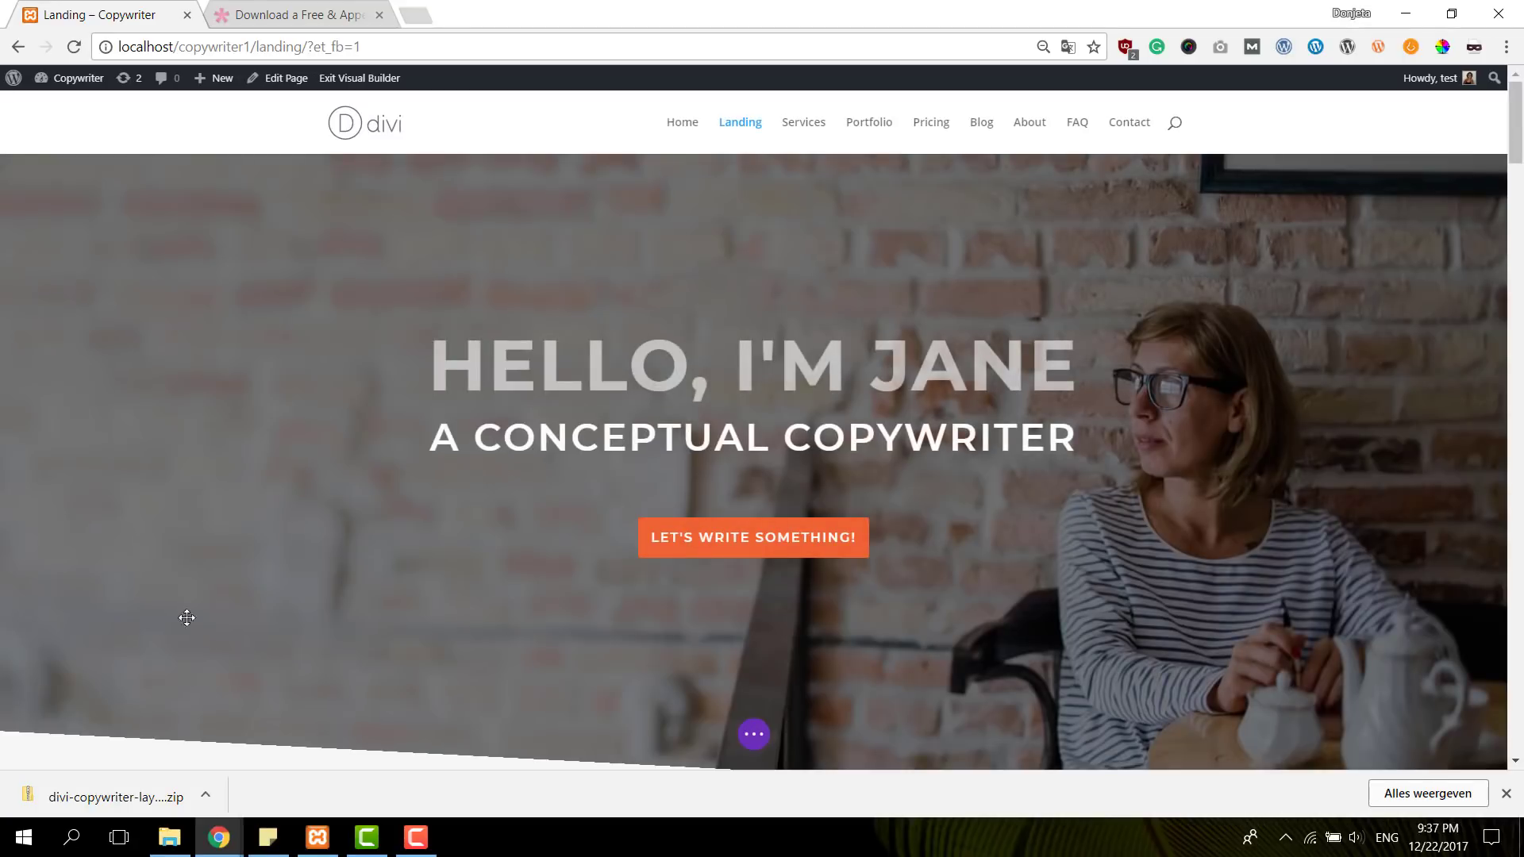
# Step: Set the chart image's Design > Filters Hue to 188deg and save it
pyautogui.scroll(-15, 856, 345)
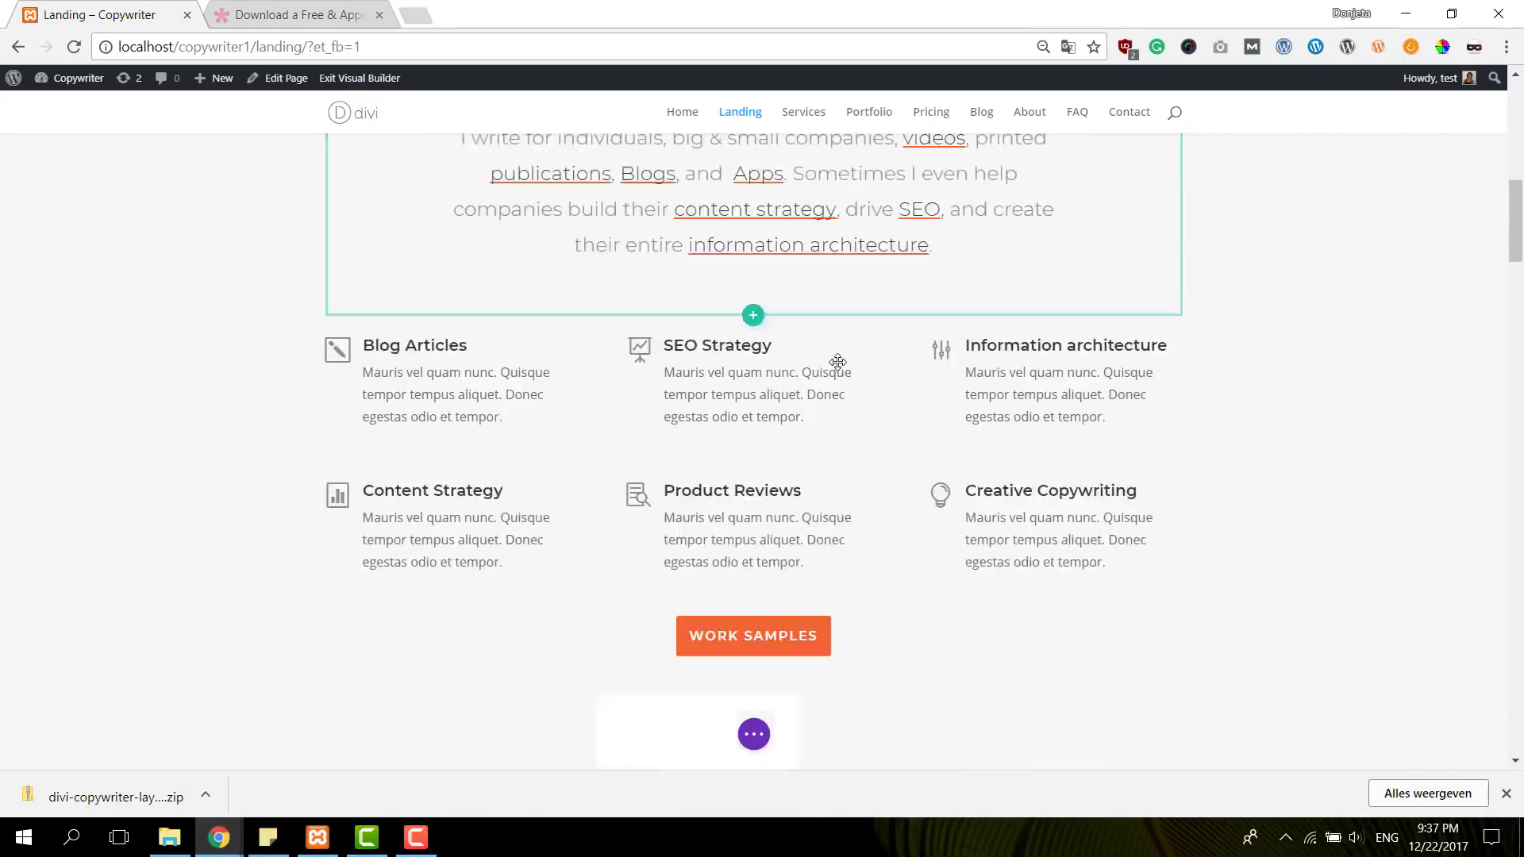
pyautogui.scroll(-6, 838, 364)
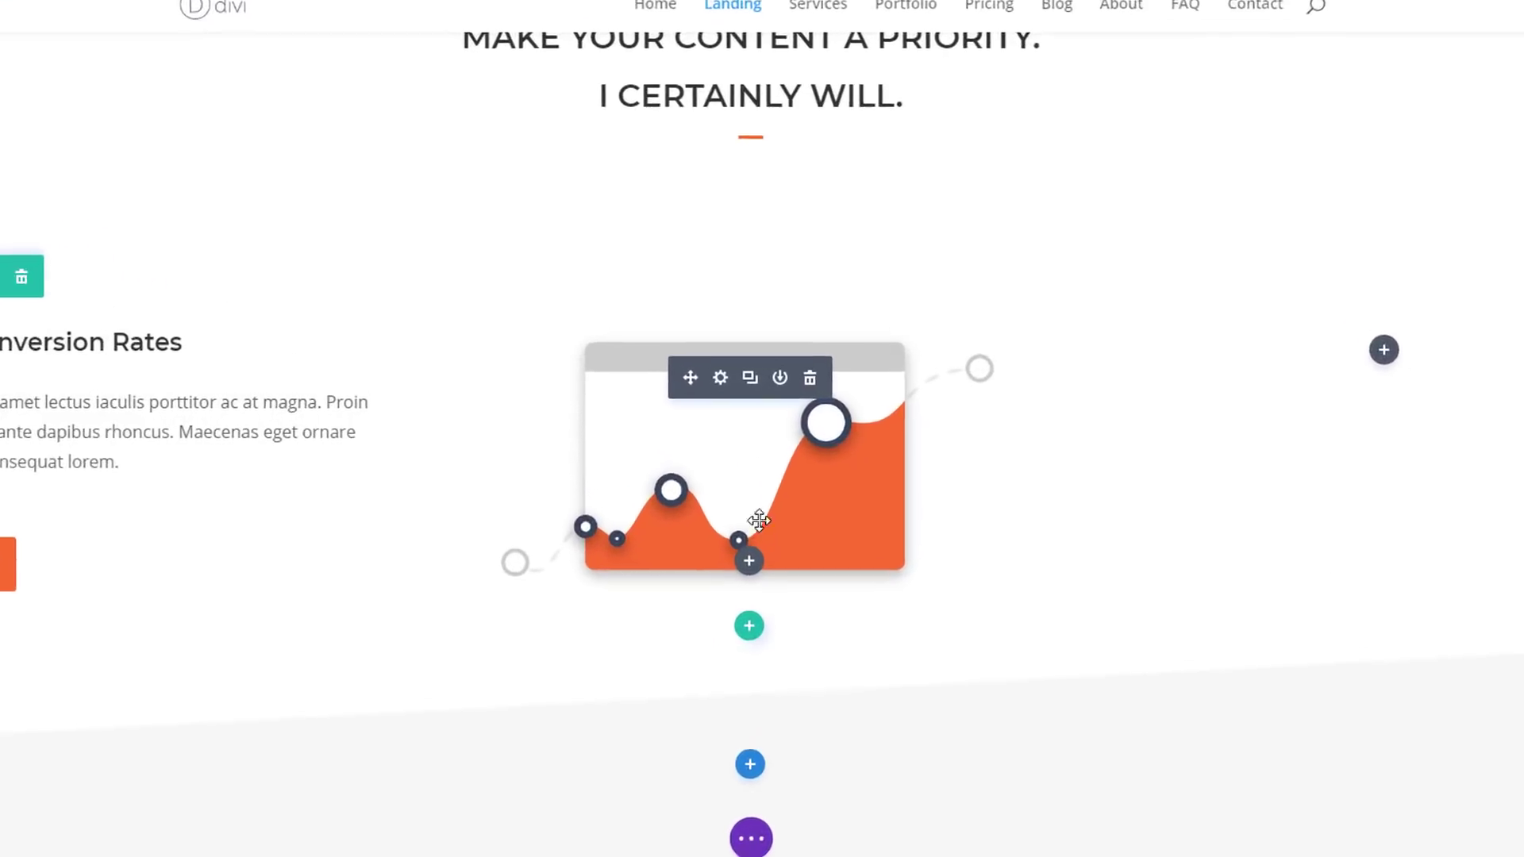
pyautogui.click(719, 376)
pyautogui.click(1002, 108)
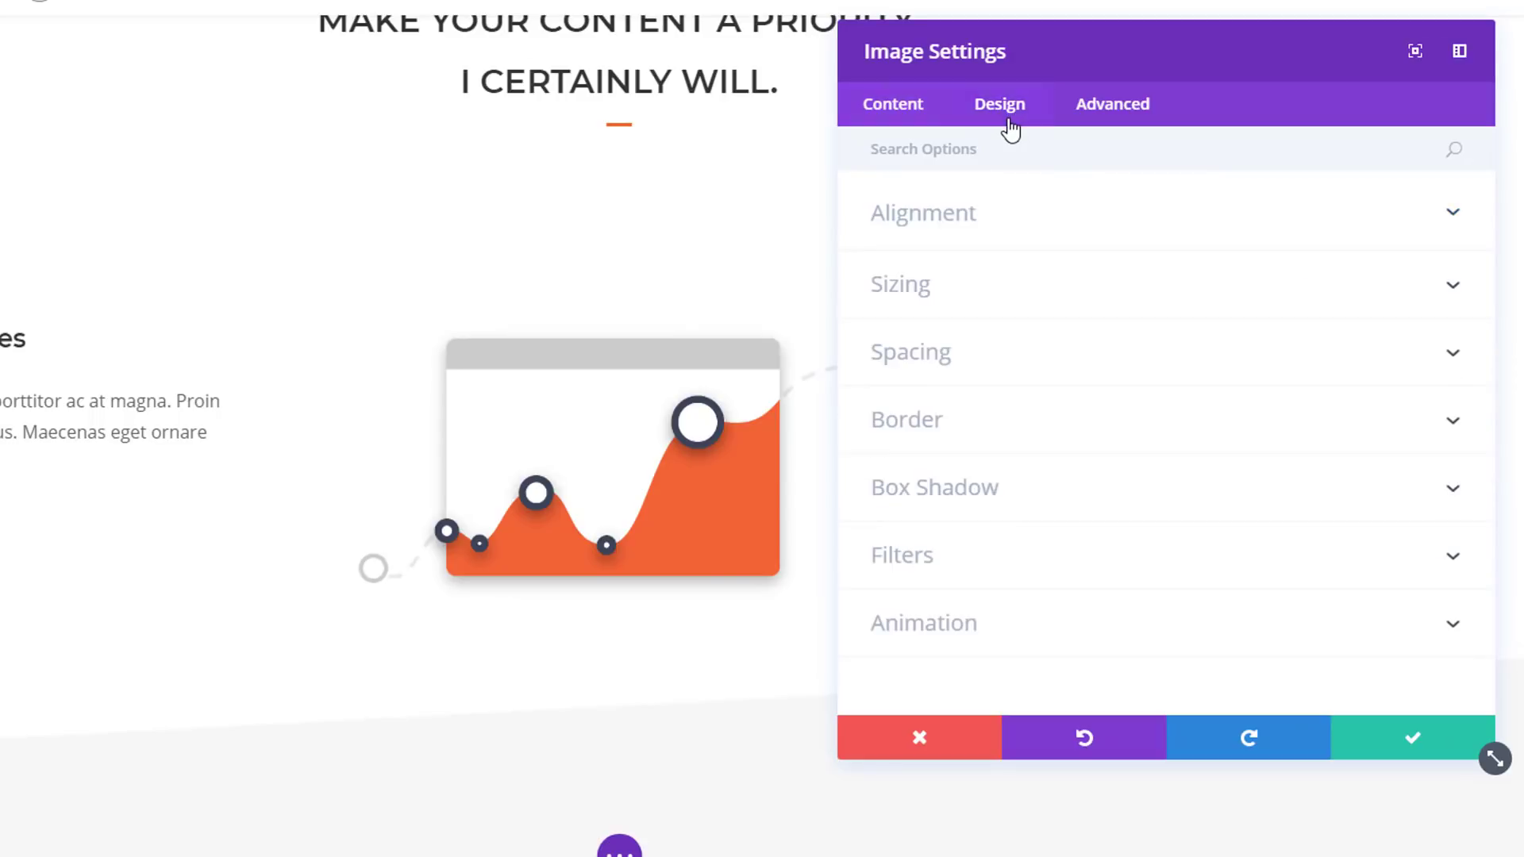
pyautogui.click(1104, 572)
pyautogui.scroll(2, 933, 269)
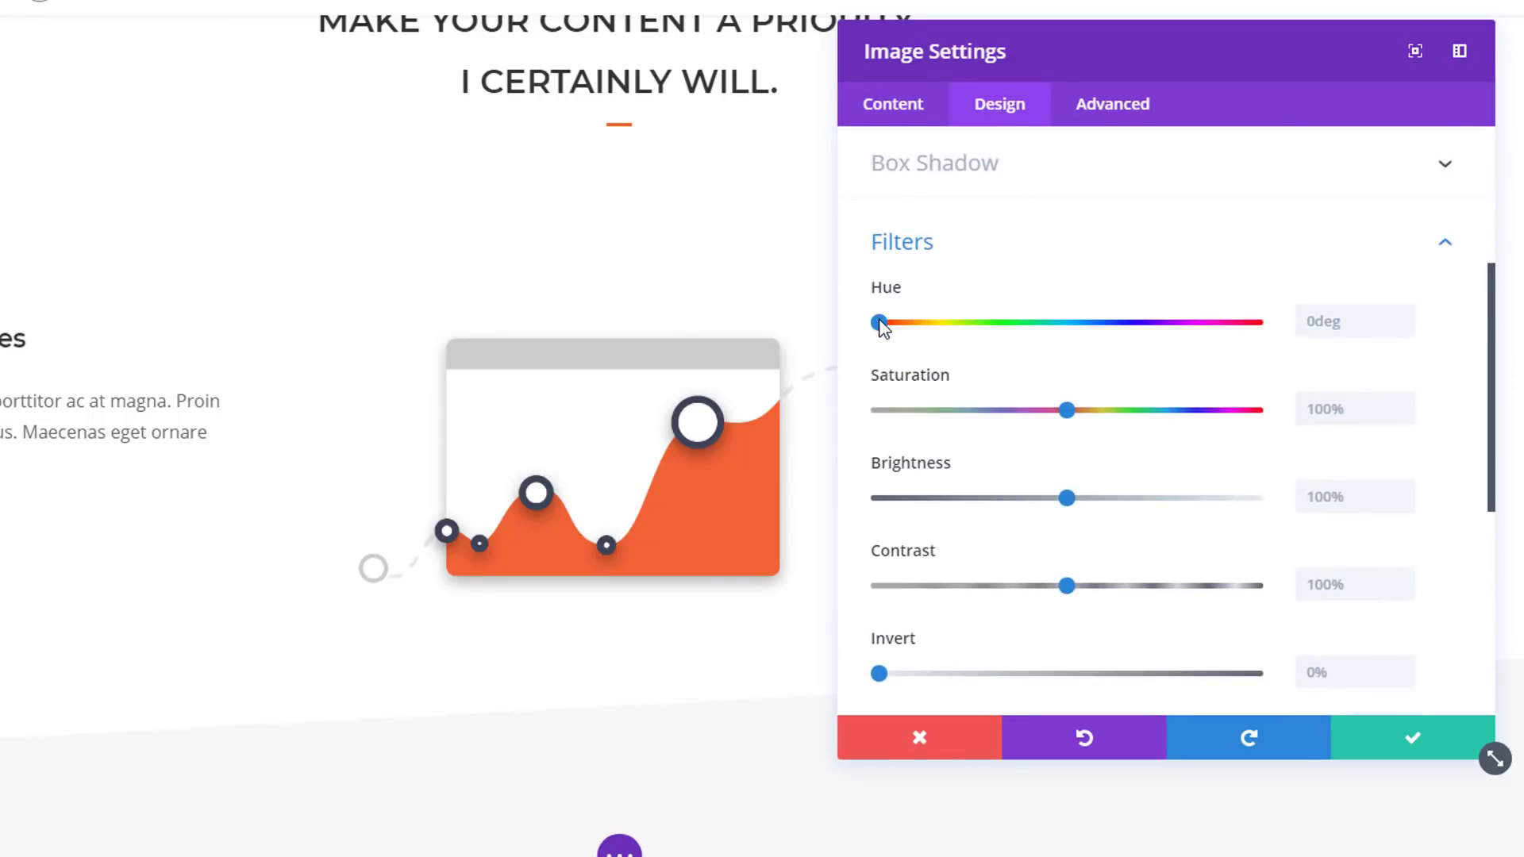
pyautogui.moveTo(880, 321); pyautogui.dragTo(1076, 342)
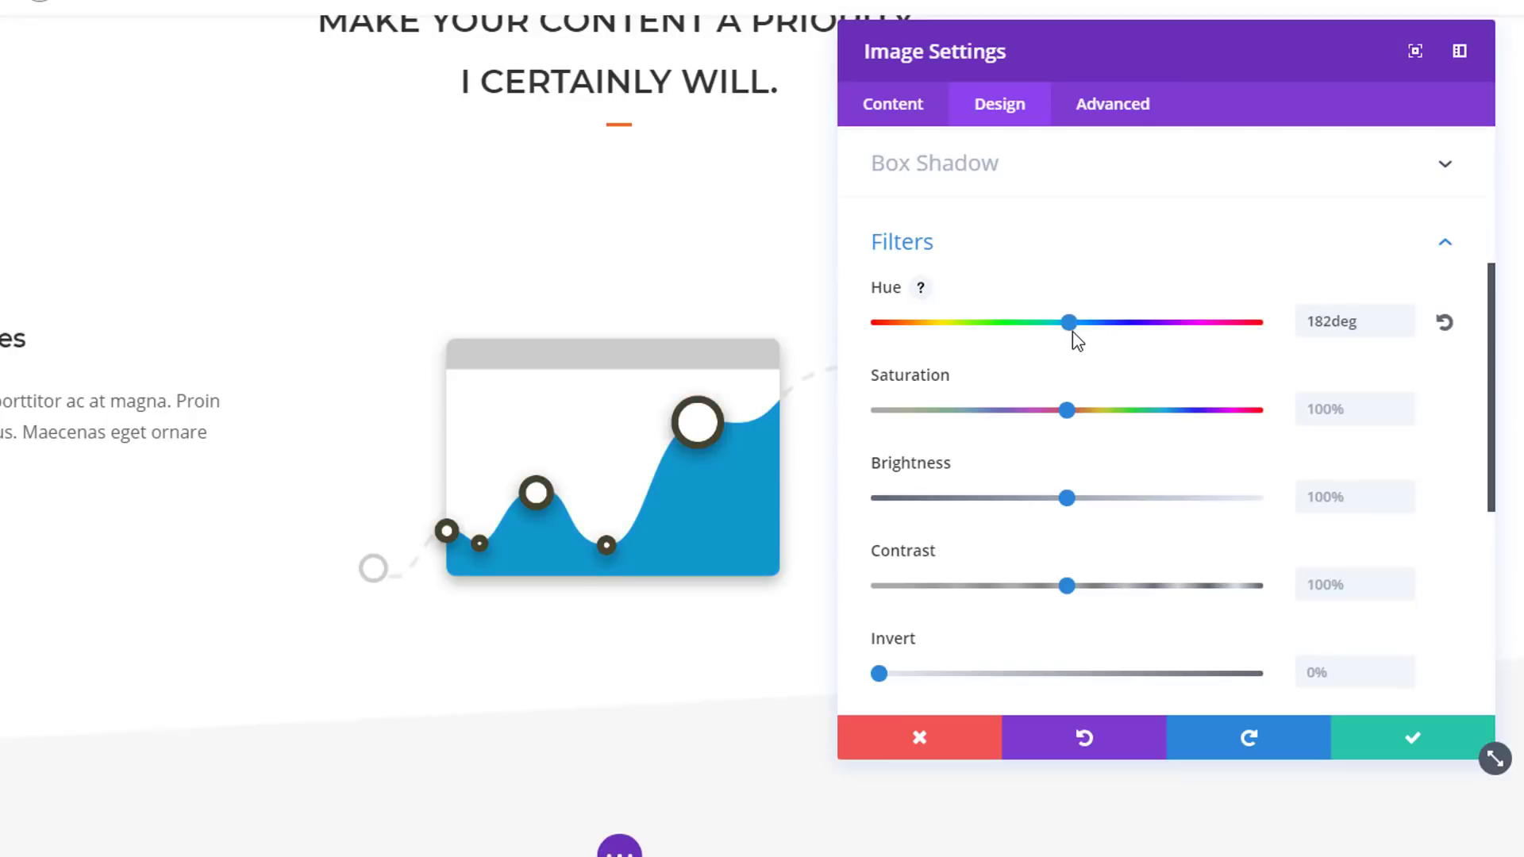
pyautogui.click(1367, 322)
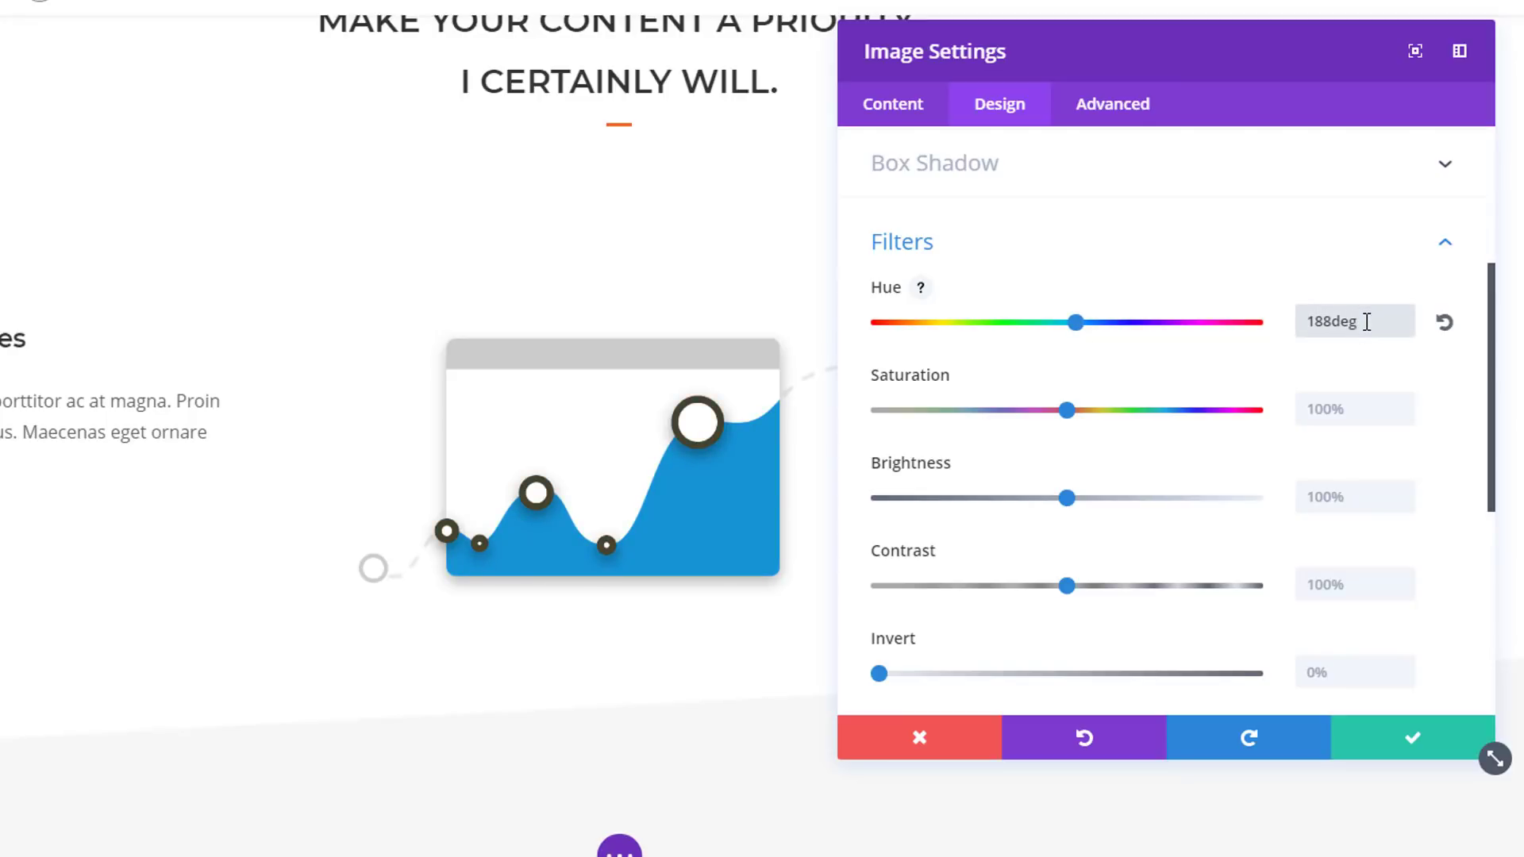
pyautogui.doubleClick(1368, 321)
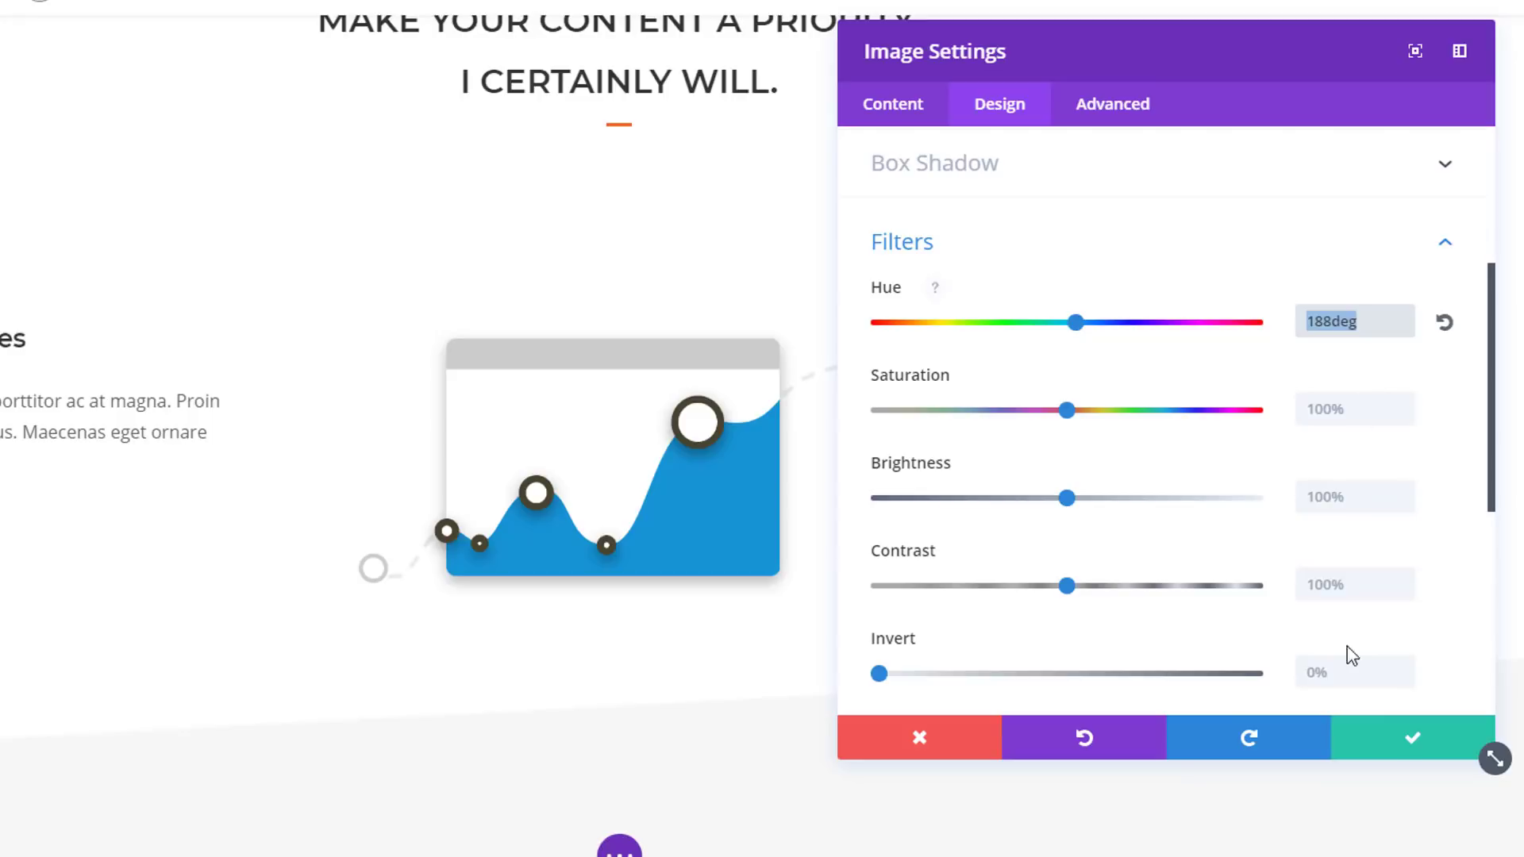
pyautogui.click(1391, 752)
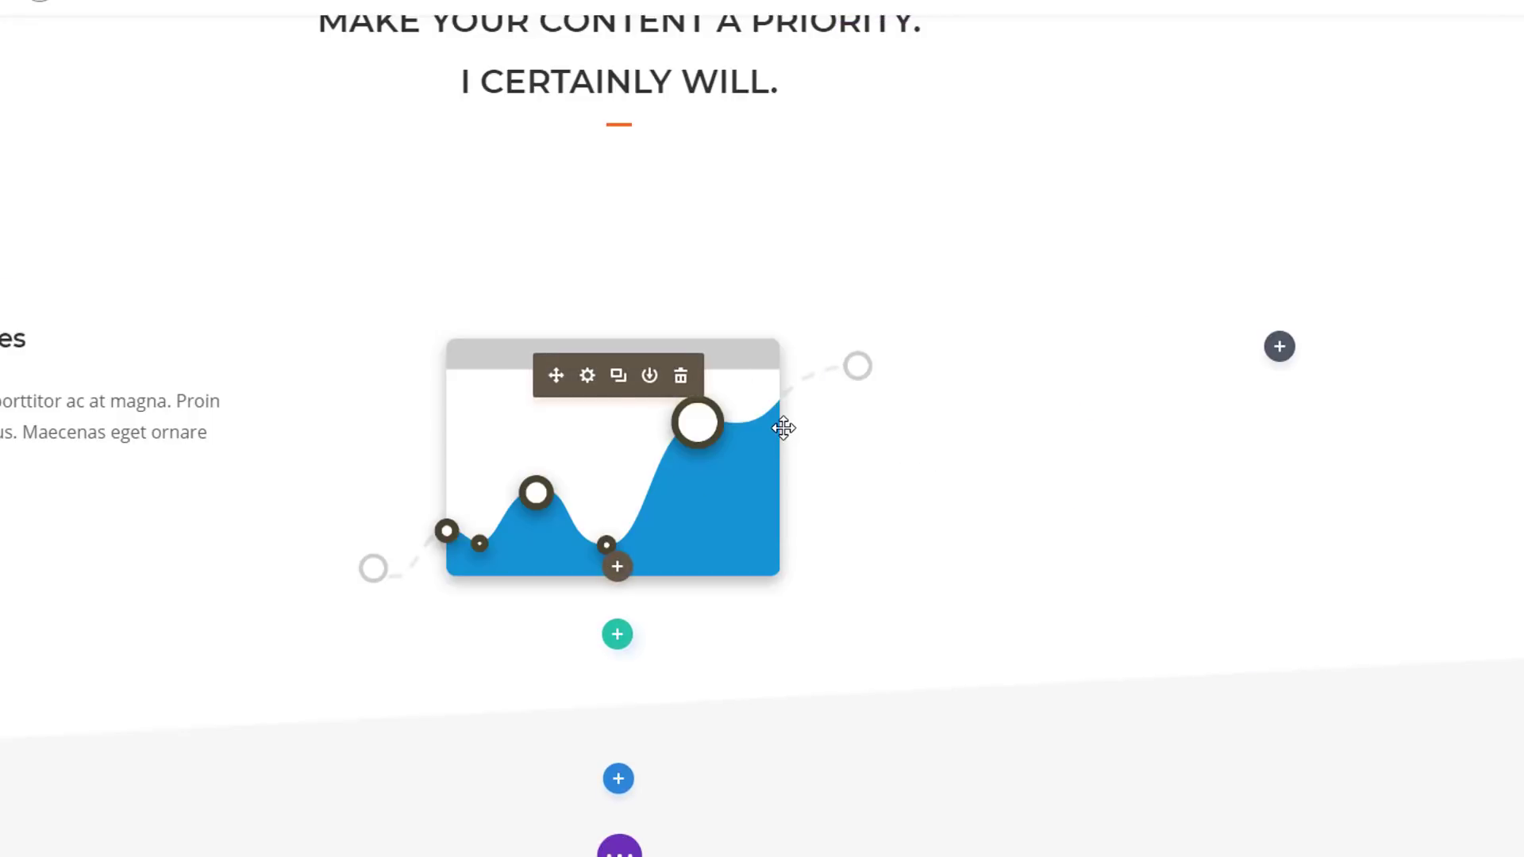
pyautogui.scroll(-5, 783, 429)
pyautogui.scroll(-2, 739, 405)
# Step: Apply a 188deg hue filter to the orange rectangle image and save it
pyautogui.click(592, 325)
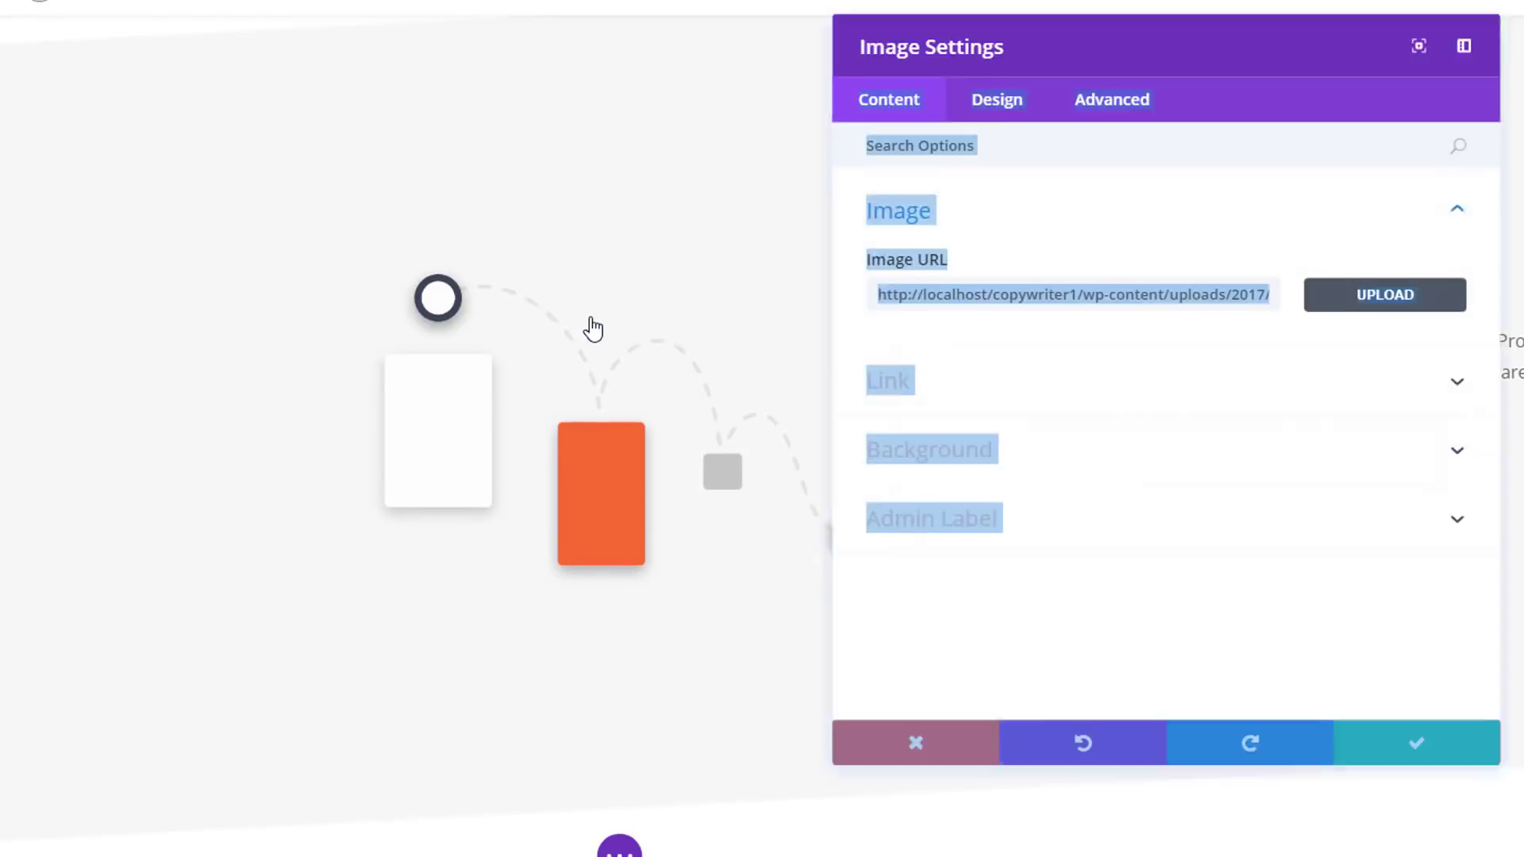
pyautogui.click(1005, 111)
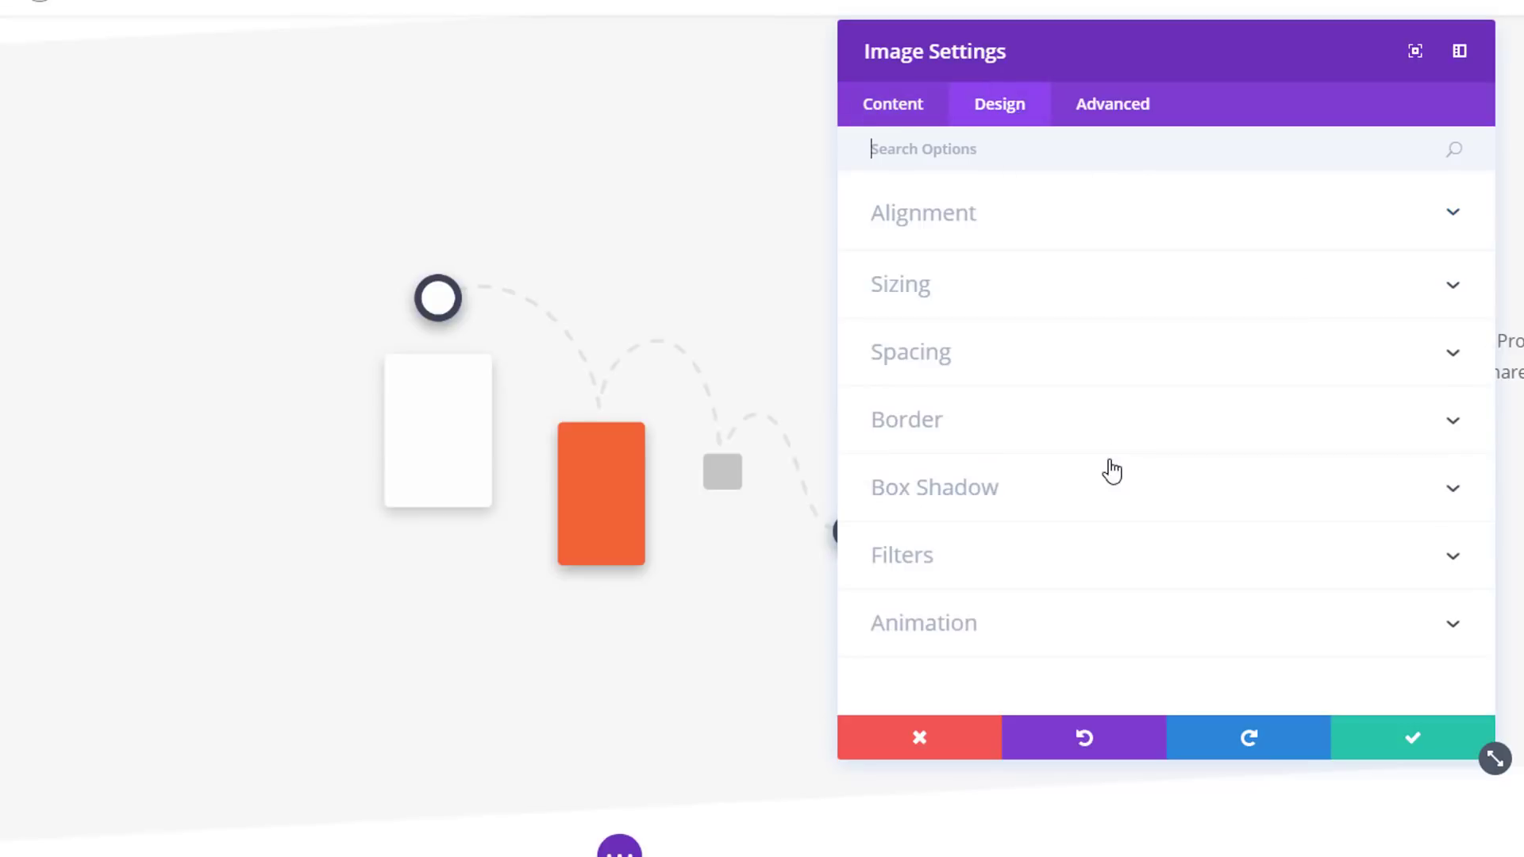
pyautogui.click(1092, 560)
pyautogui.click(1344, 188)
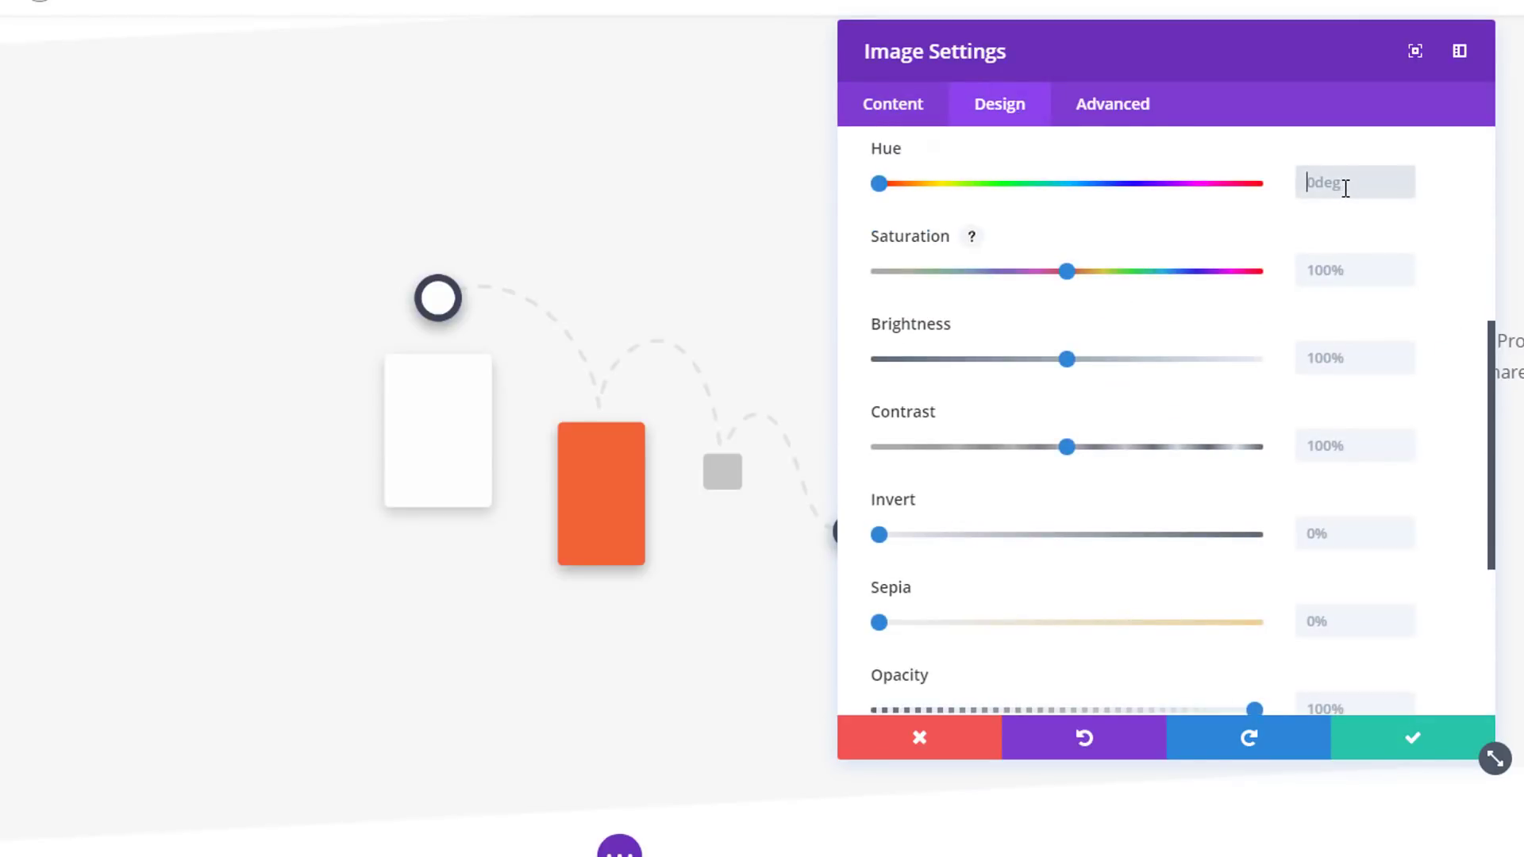
pyautogui.write('188deg')
pyautogui.click(1241, 238)
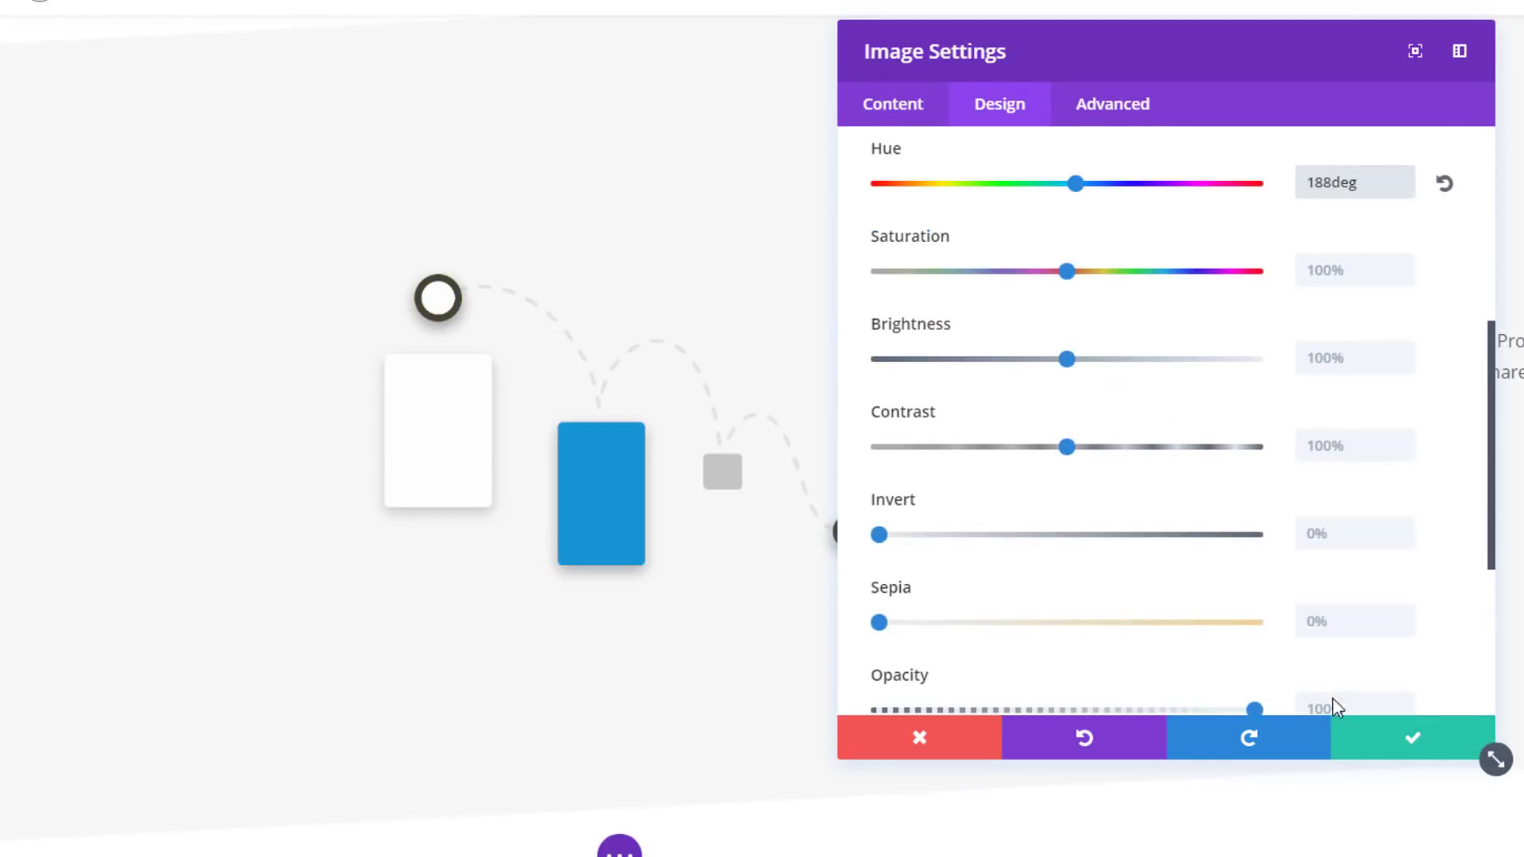
pyautogui.click(1341, 743)
# Step: Enter a 188deg Hue in the striped barrier image's filter settings
pyautogui.scroll(-8, 612, 245)
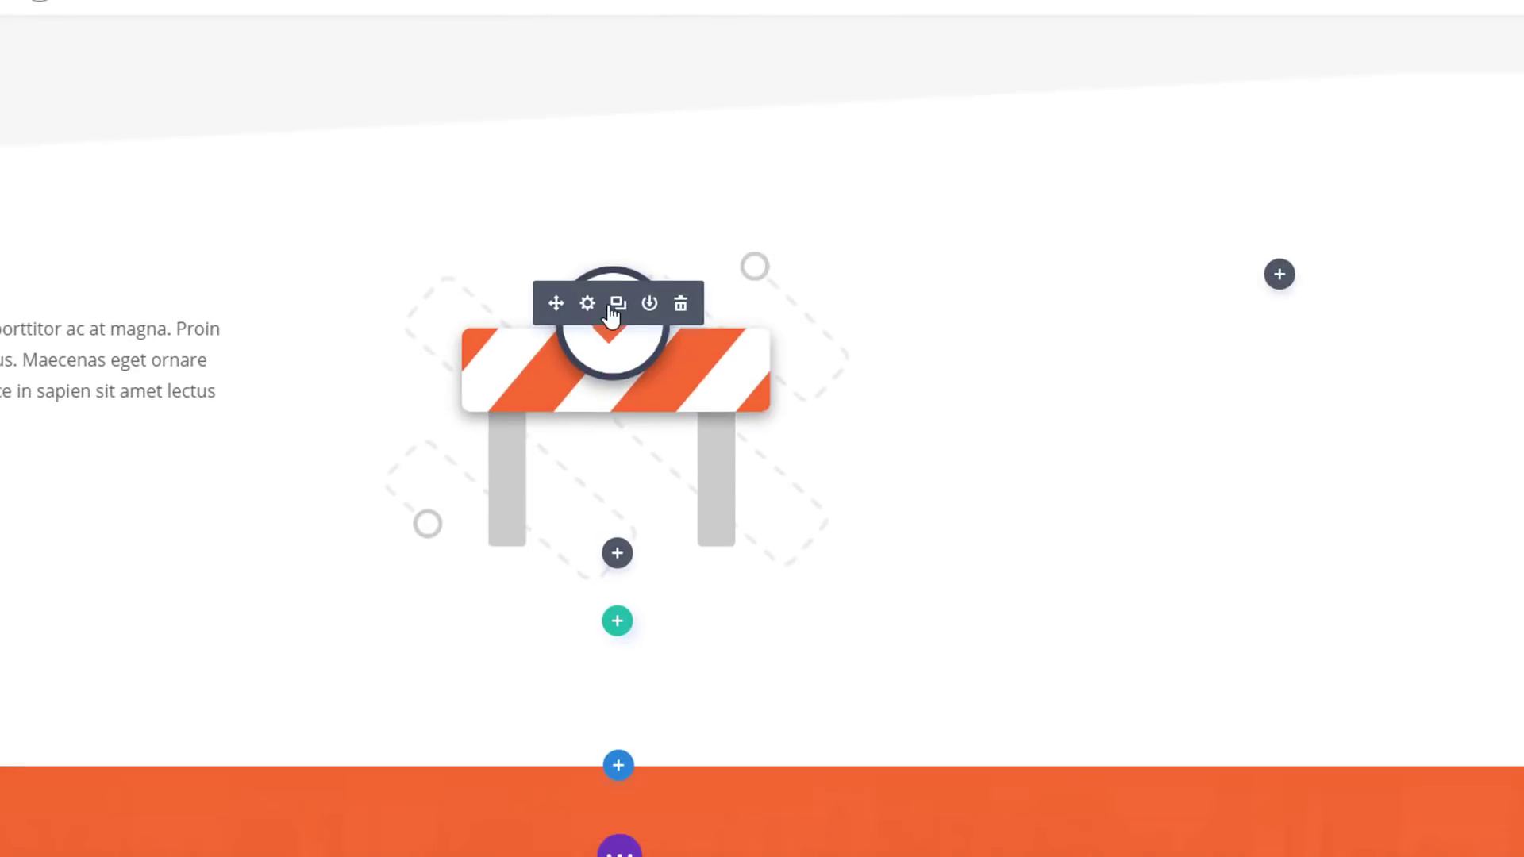
pyautogui.click(587, 306)
pyautogui.click(1006, 111)
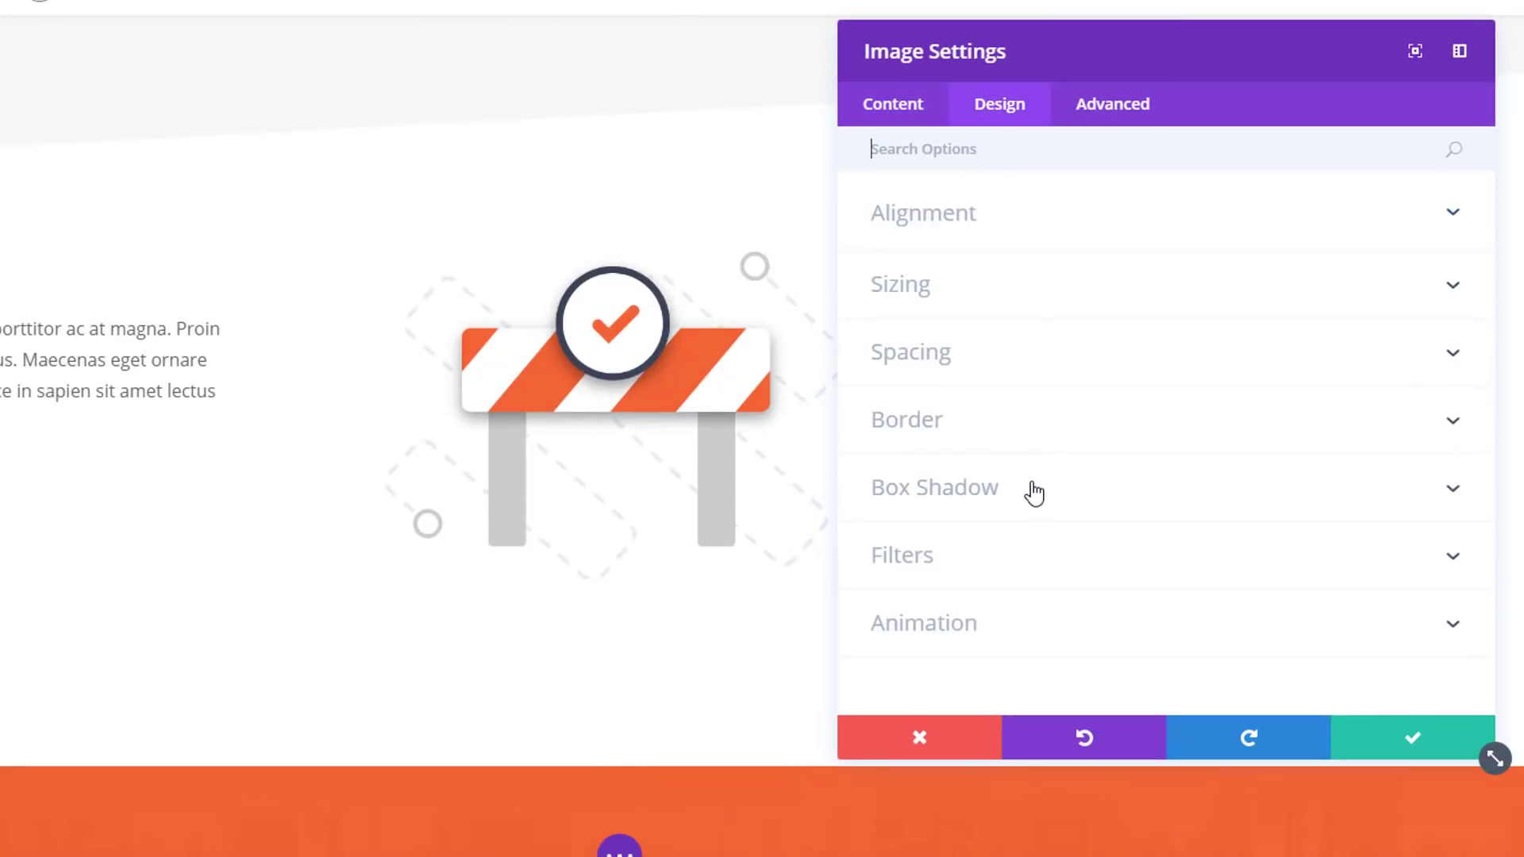
pyautogui.click(1034, 558)
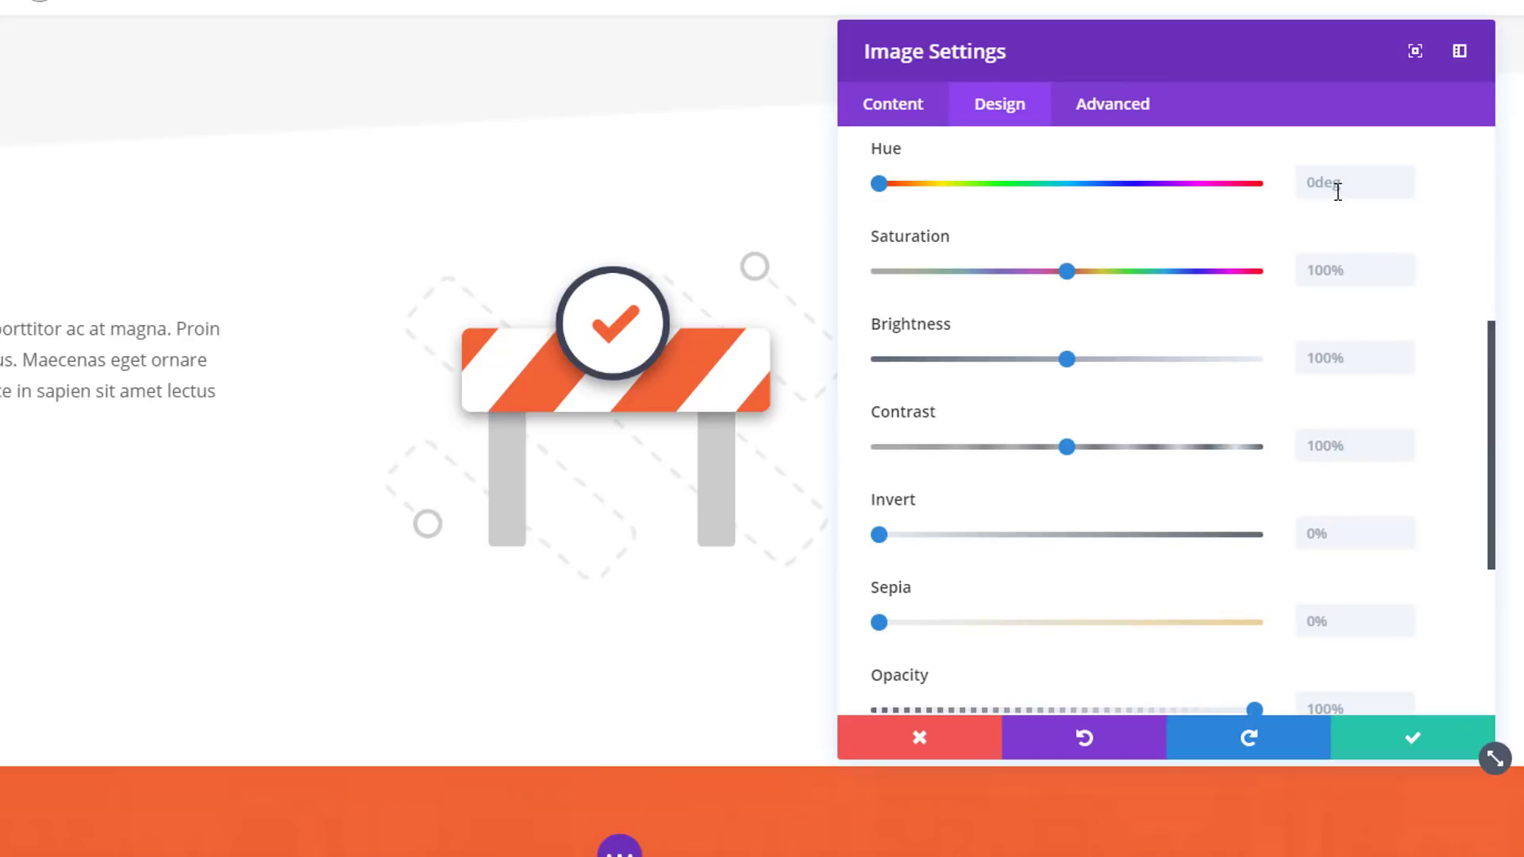
pyautogui.click(1336, 187)
pyautogui.write('188deg')
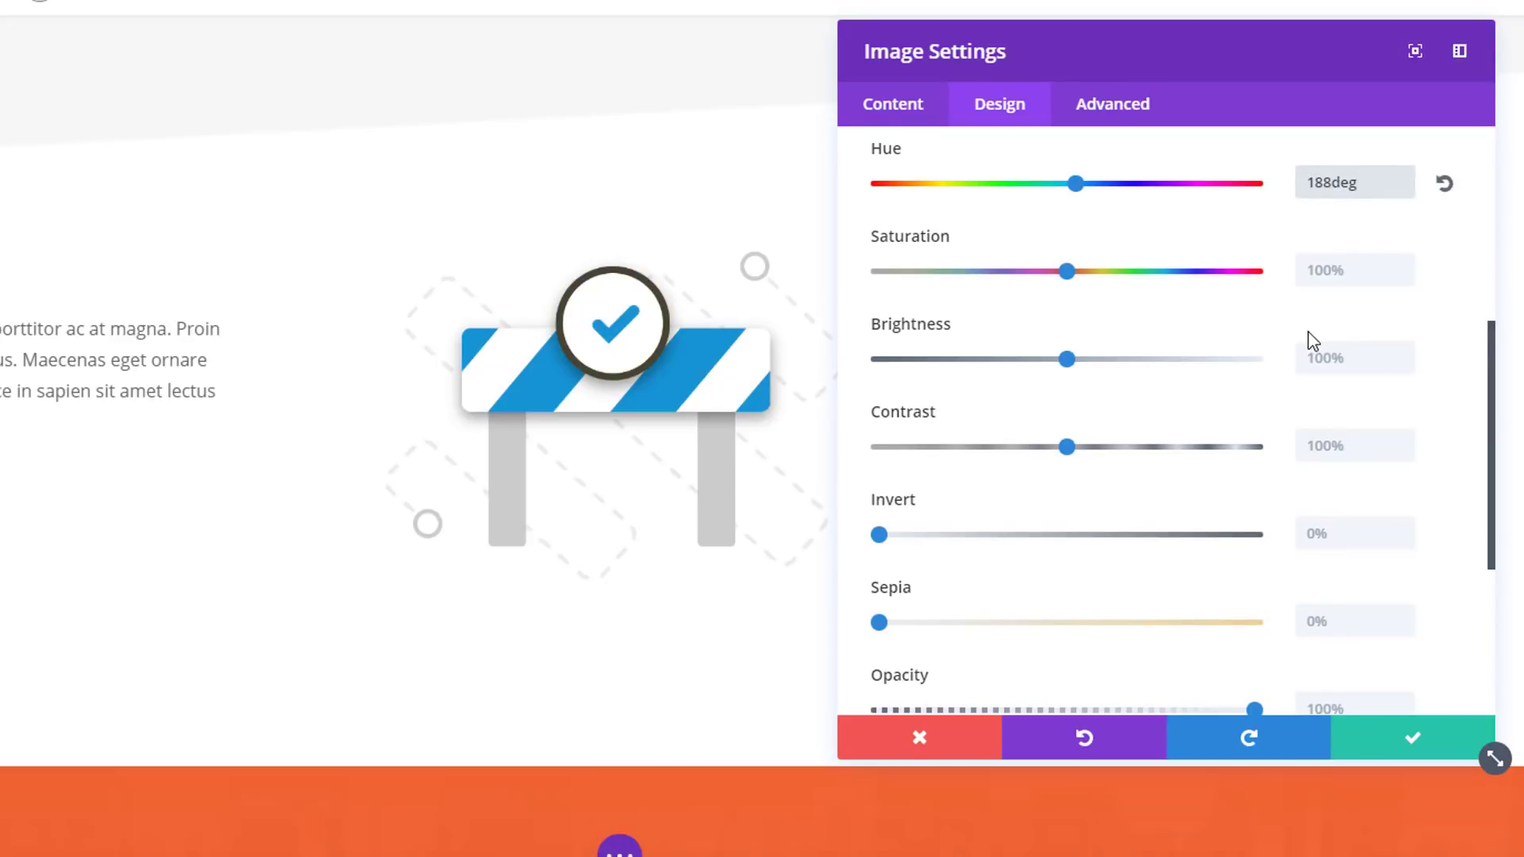
# Step: Save the barrier image's 188deg hue and review the blue illustrations on the Landing page
pyautogui.click(1381, 754)
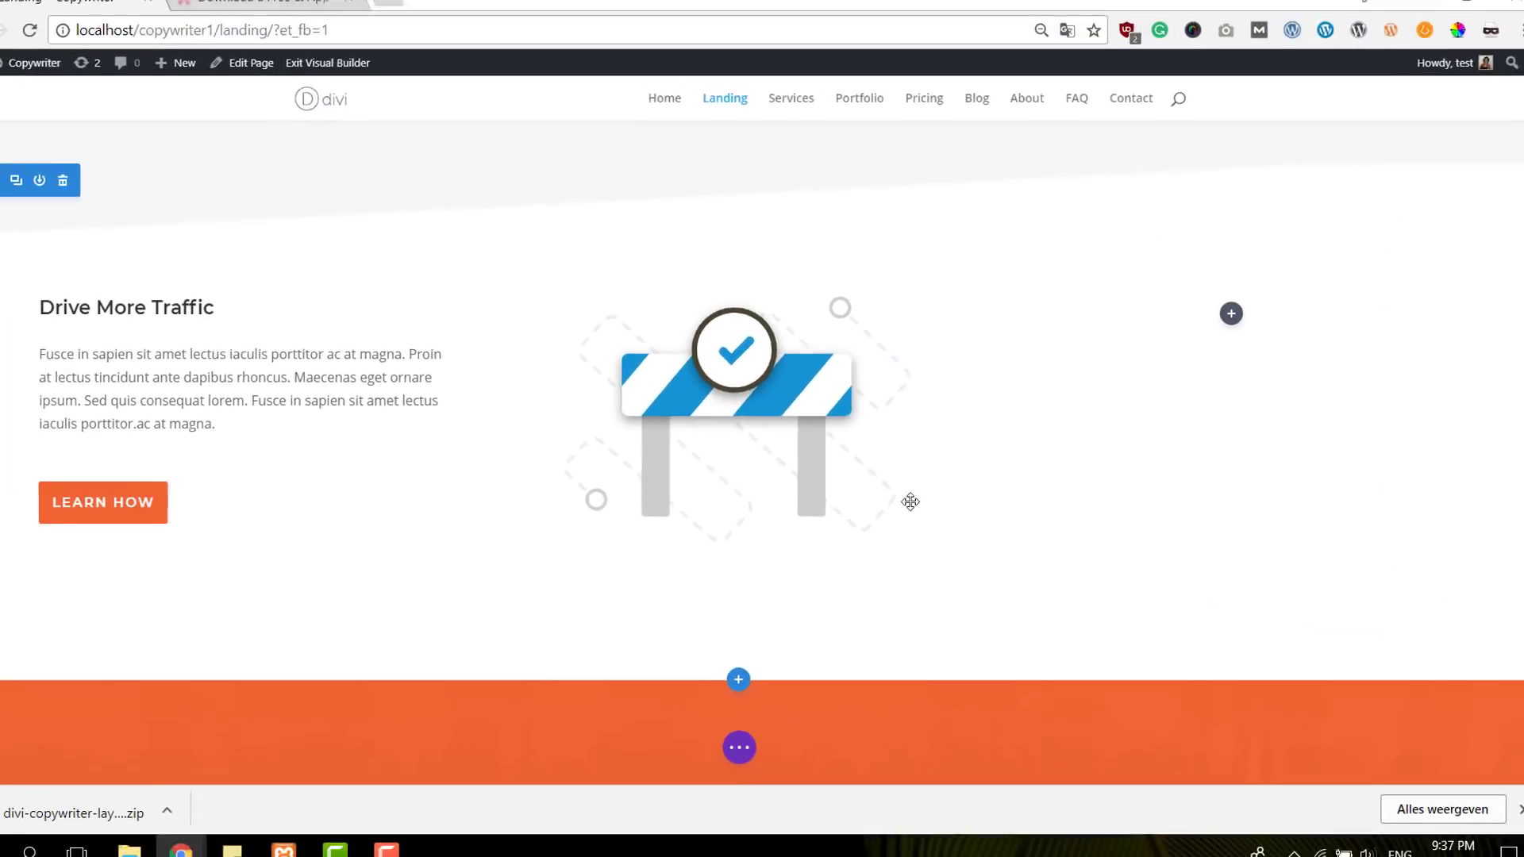
pyautogui.scroll(10, 732, 410)
pyautogui.scroll(5, 732, 411)
pyautogui.scroll(-4, 732, 411)
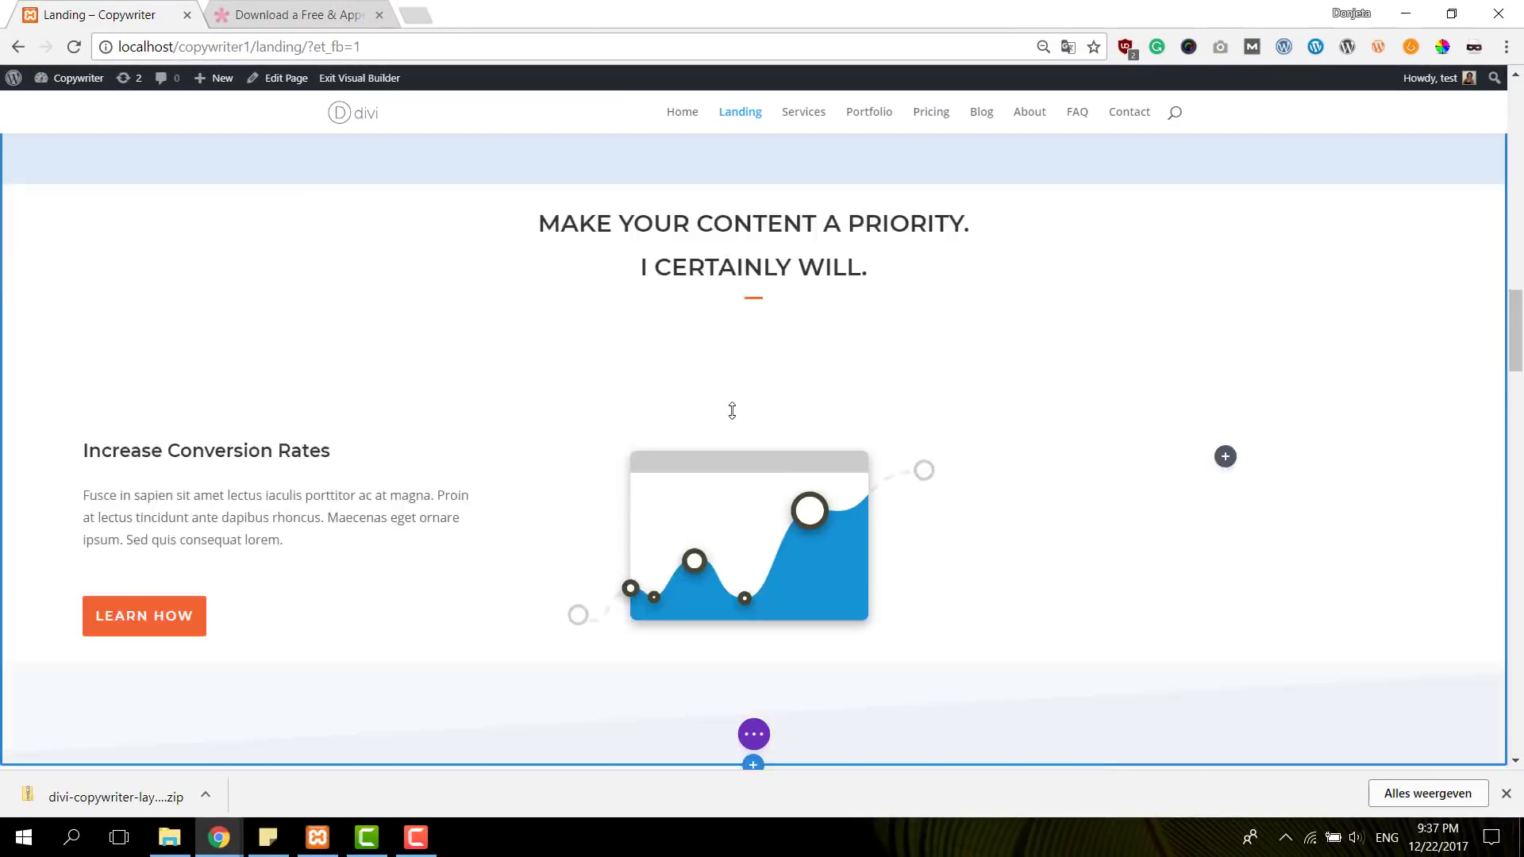
pyautogui.scroll(20, 364, 429)
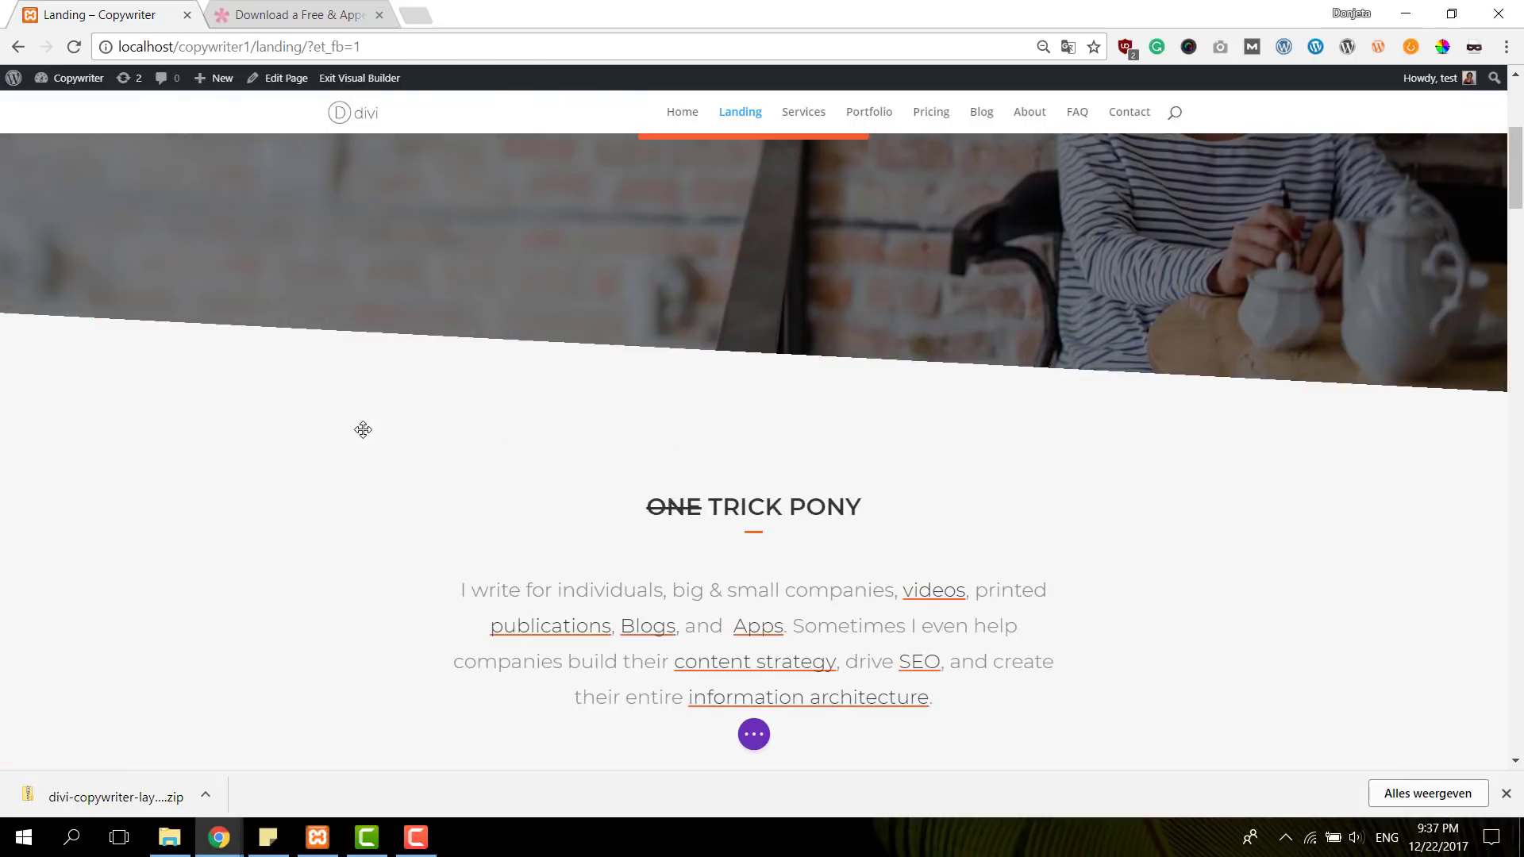
pyautogui.scroll(-20, 812, 591)
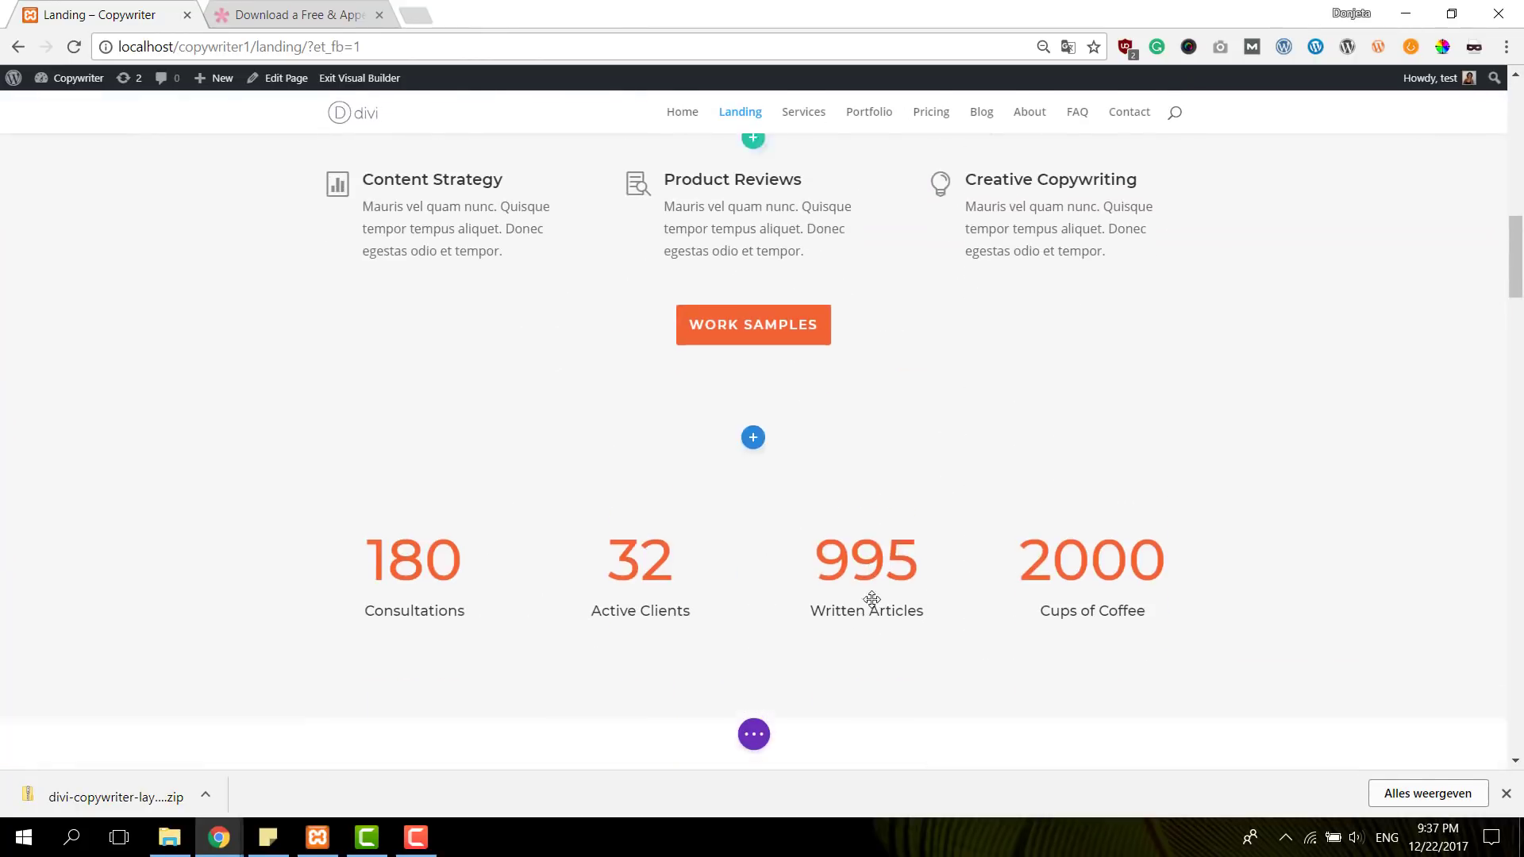
# Step: Switch to the copywriter layout pack blog post and scroll to its licensing section
pyautogui.click(298, 15)
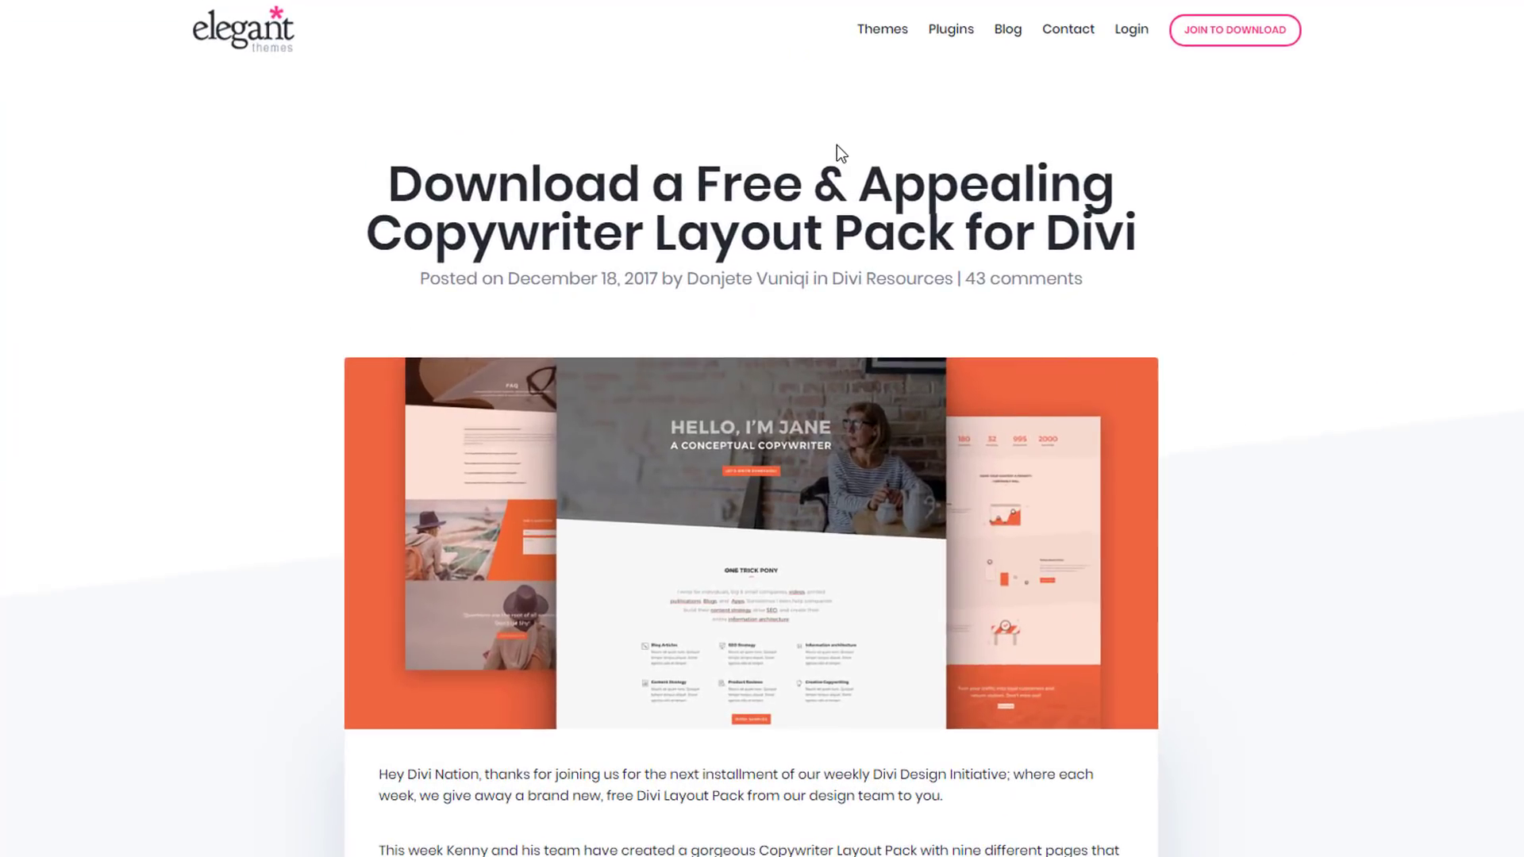
pyautogui.scroll(-2, 763, 278)
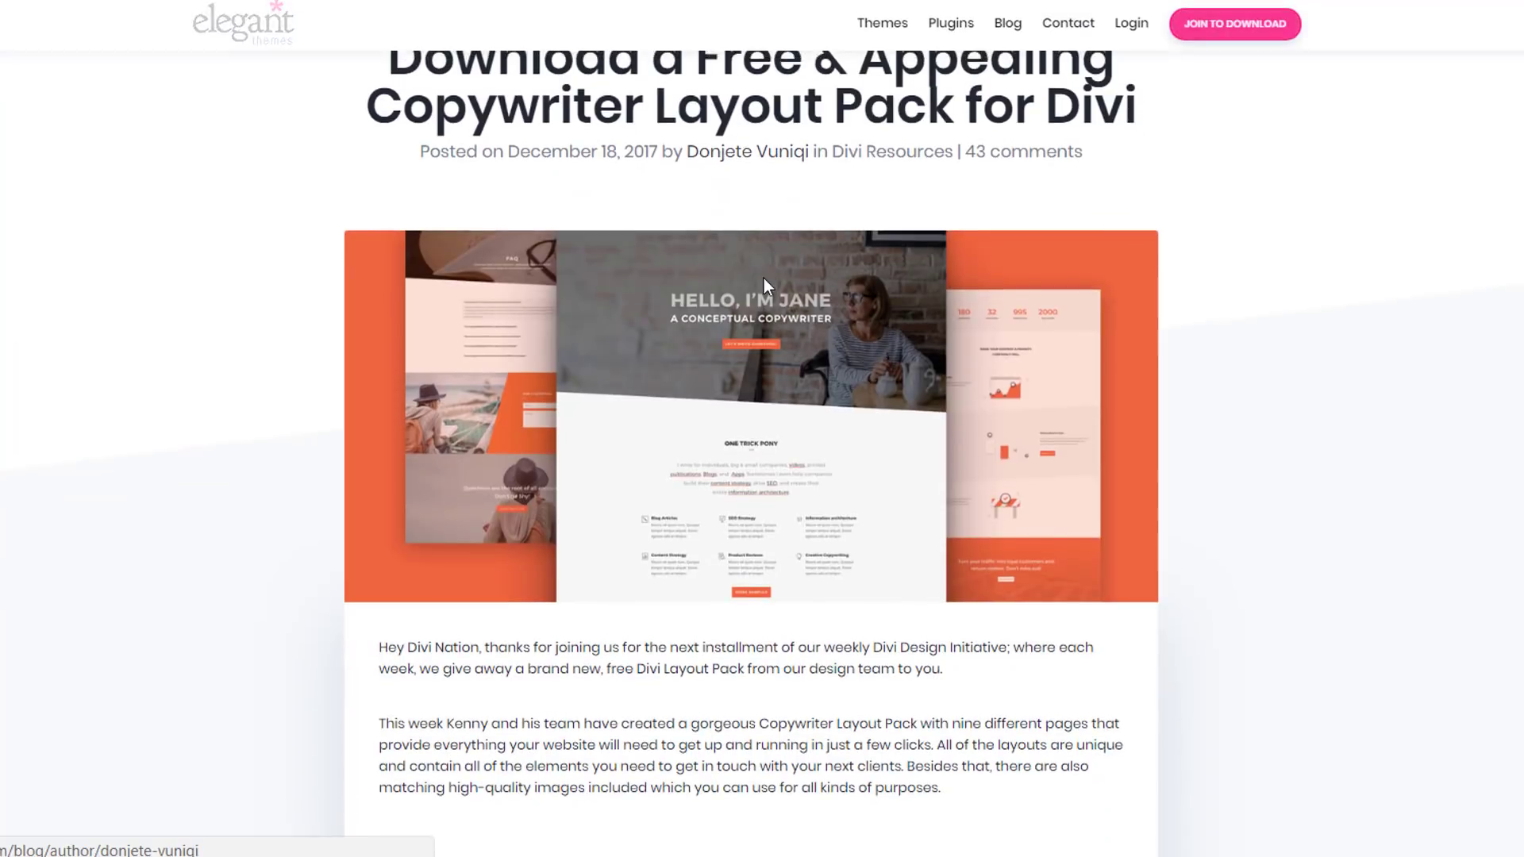
pyautogui.scroll(-20, 763, 279)
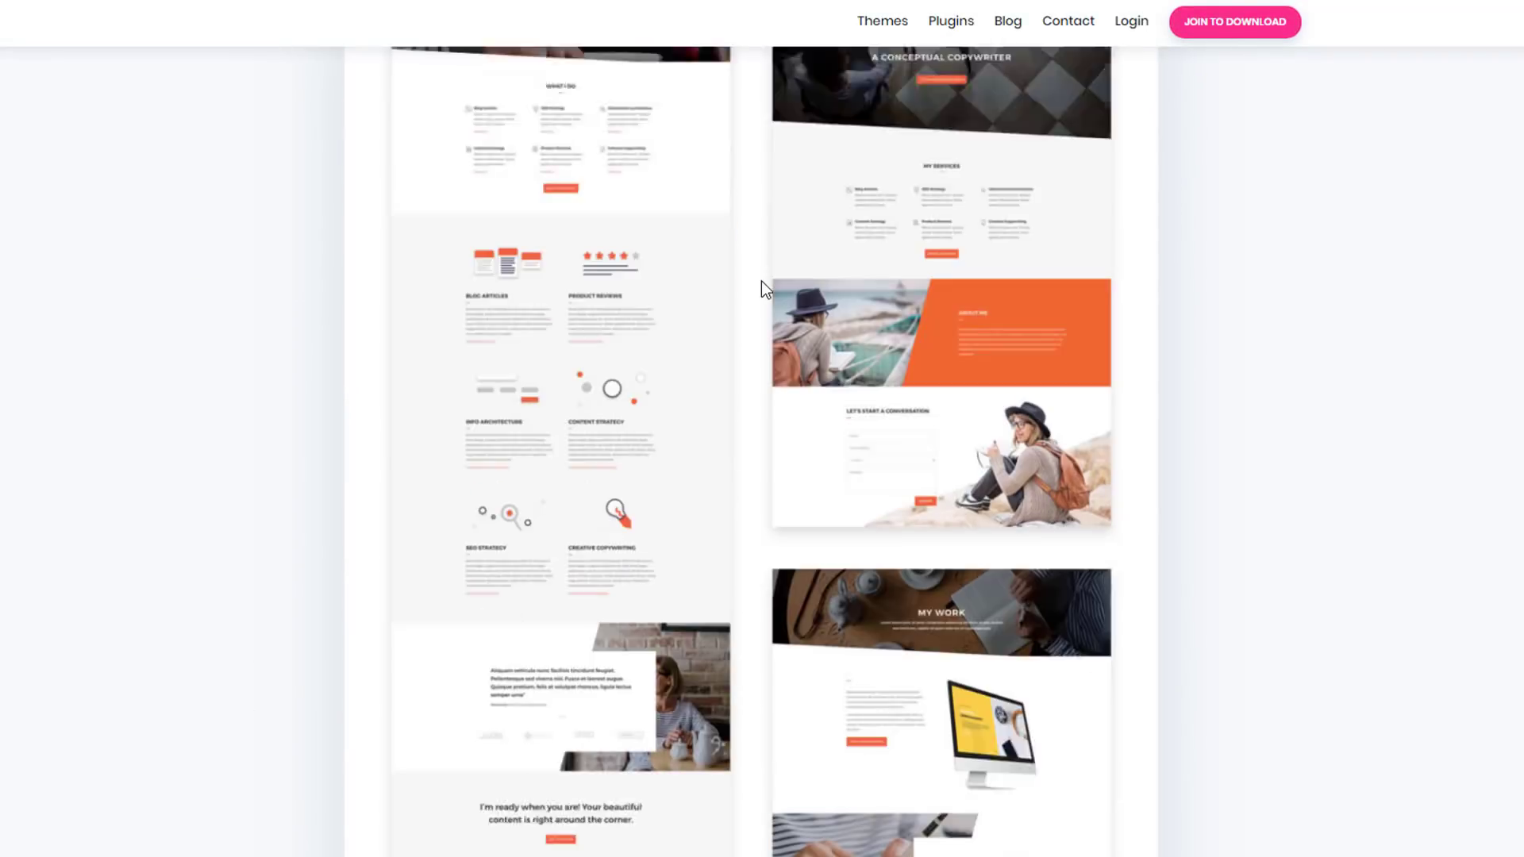
pyautogui.scroll(-20, 760, 281)
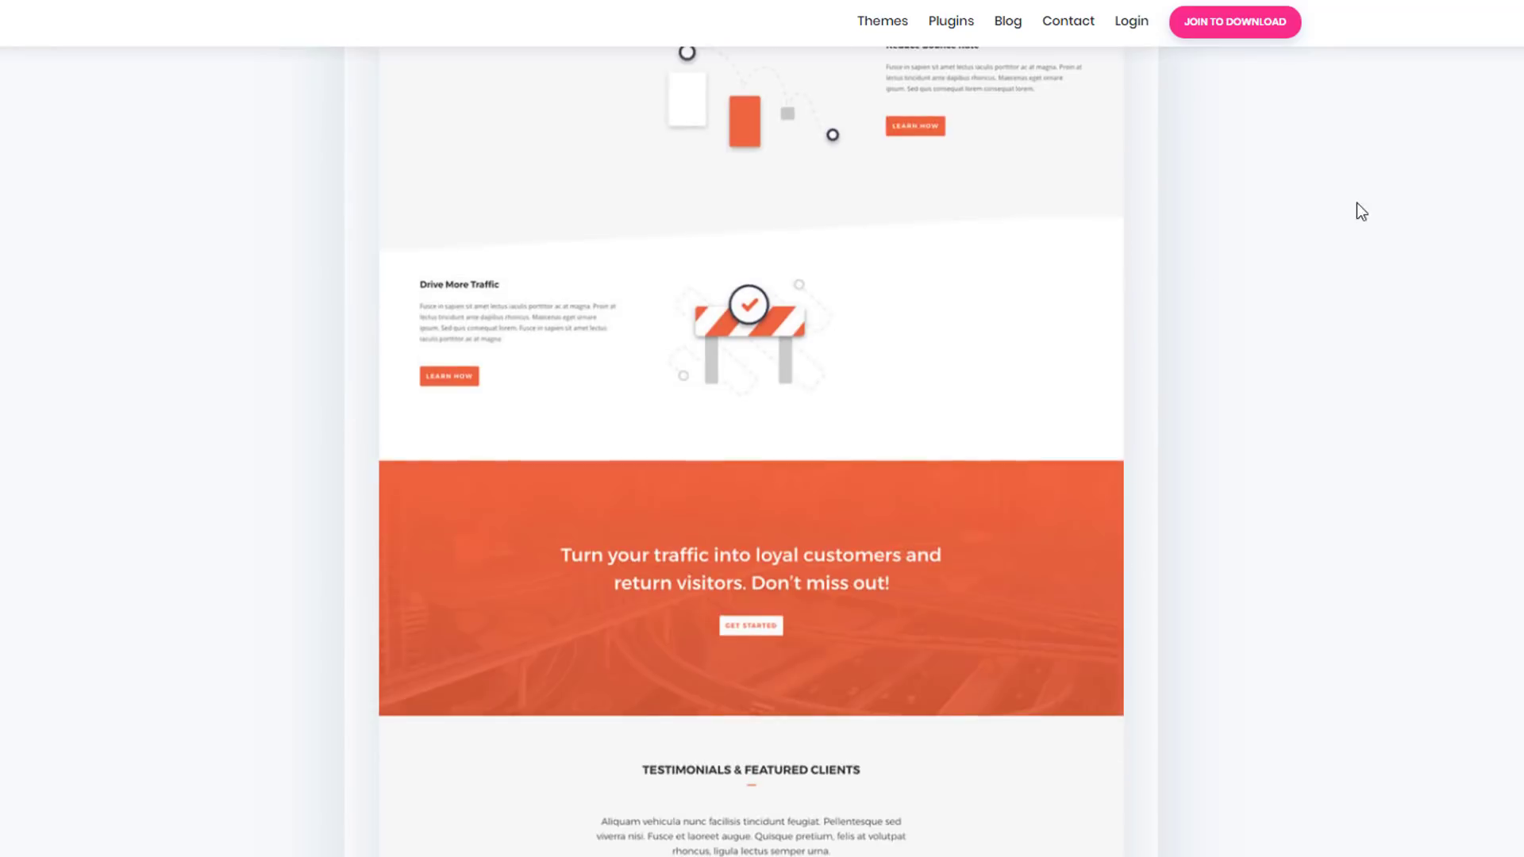
pyautogui.scroll(-20, 751, 451)
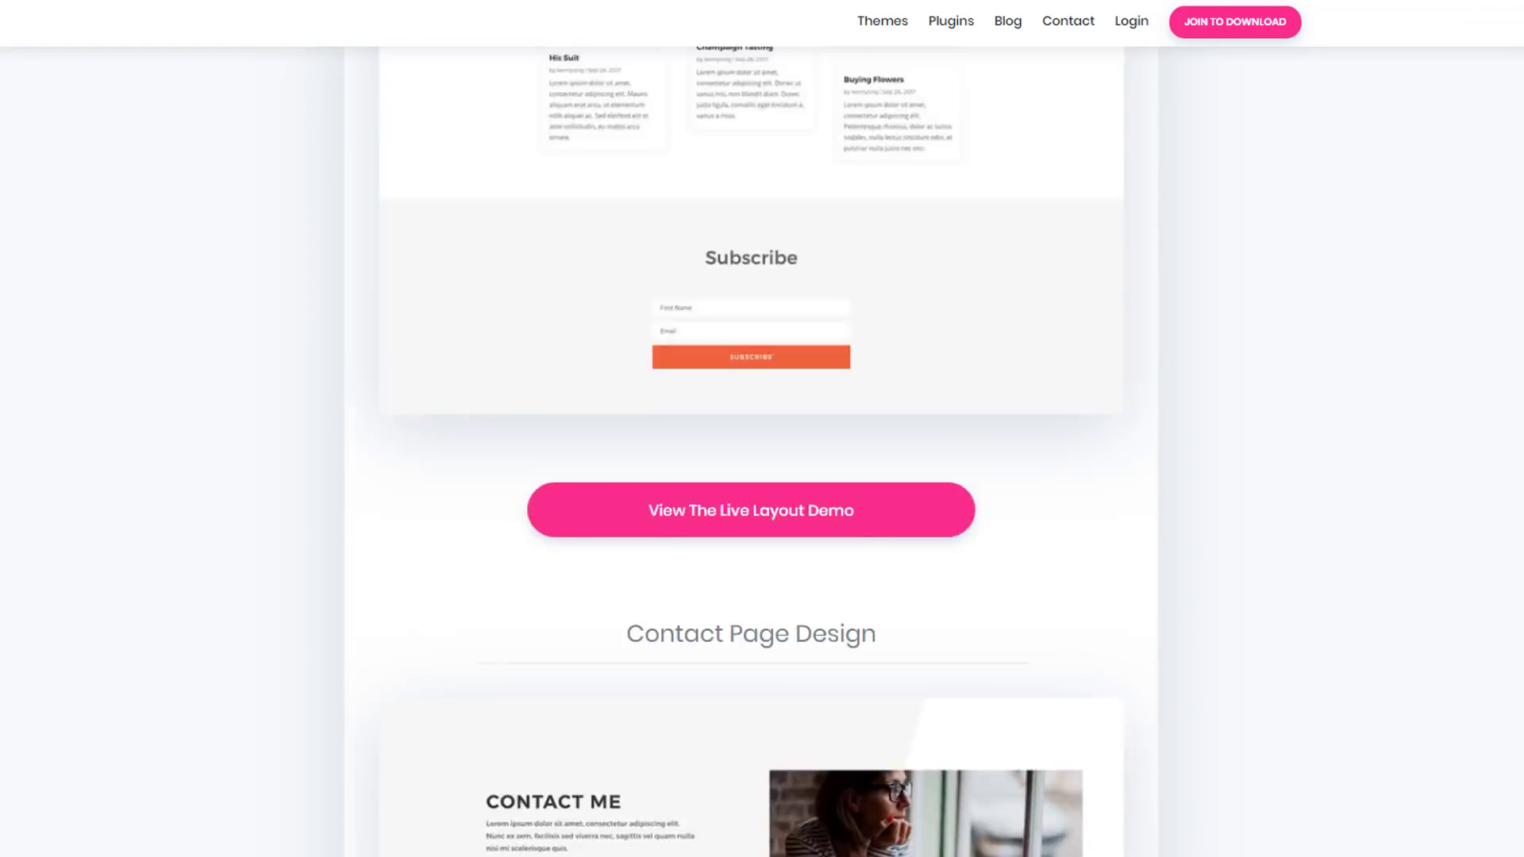
pyautogui.scroll(15, 751, 451)
pyautogui.scroll(-15, 751, 451)
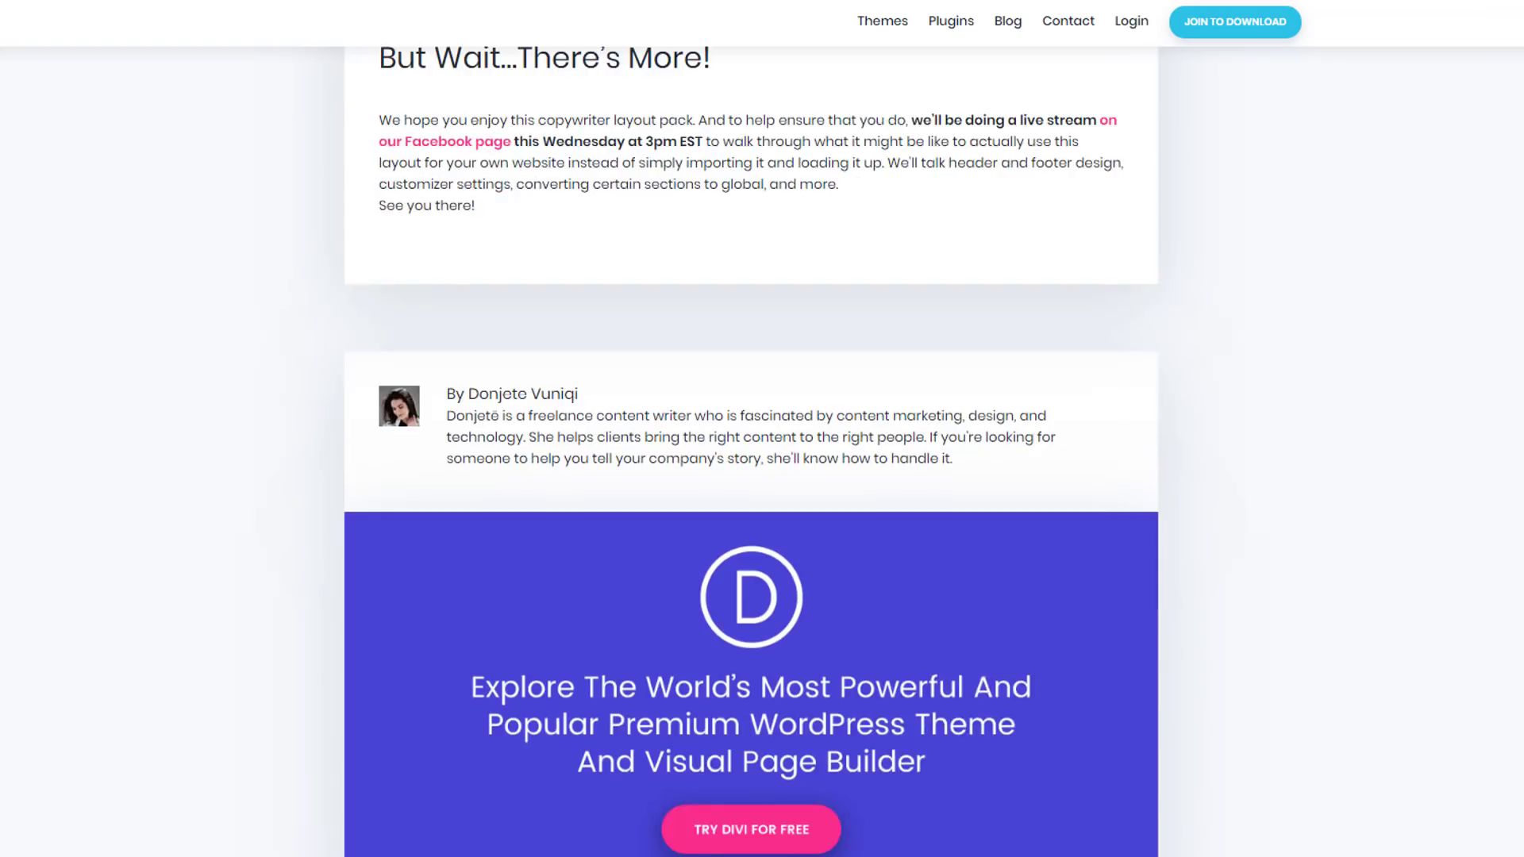
pyautogui.scroll(15, 751, 451)
pyautogui.scroll(9, 740, 350)
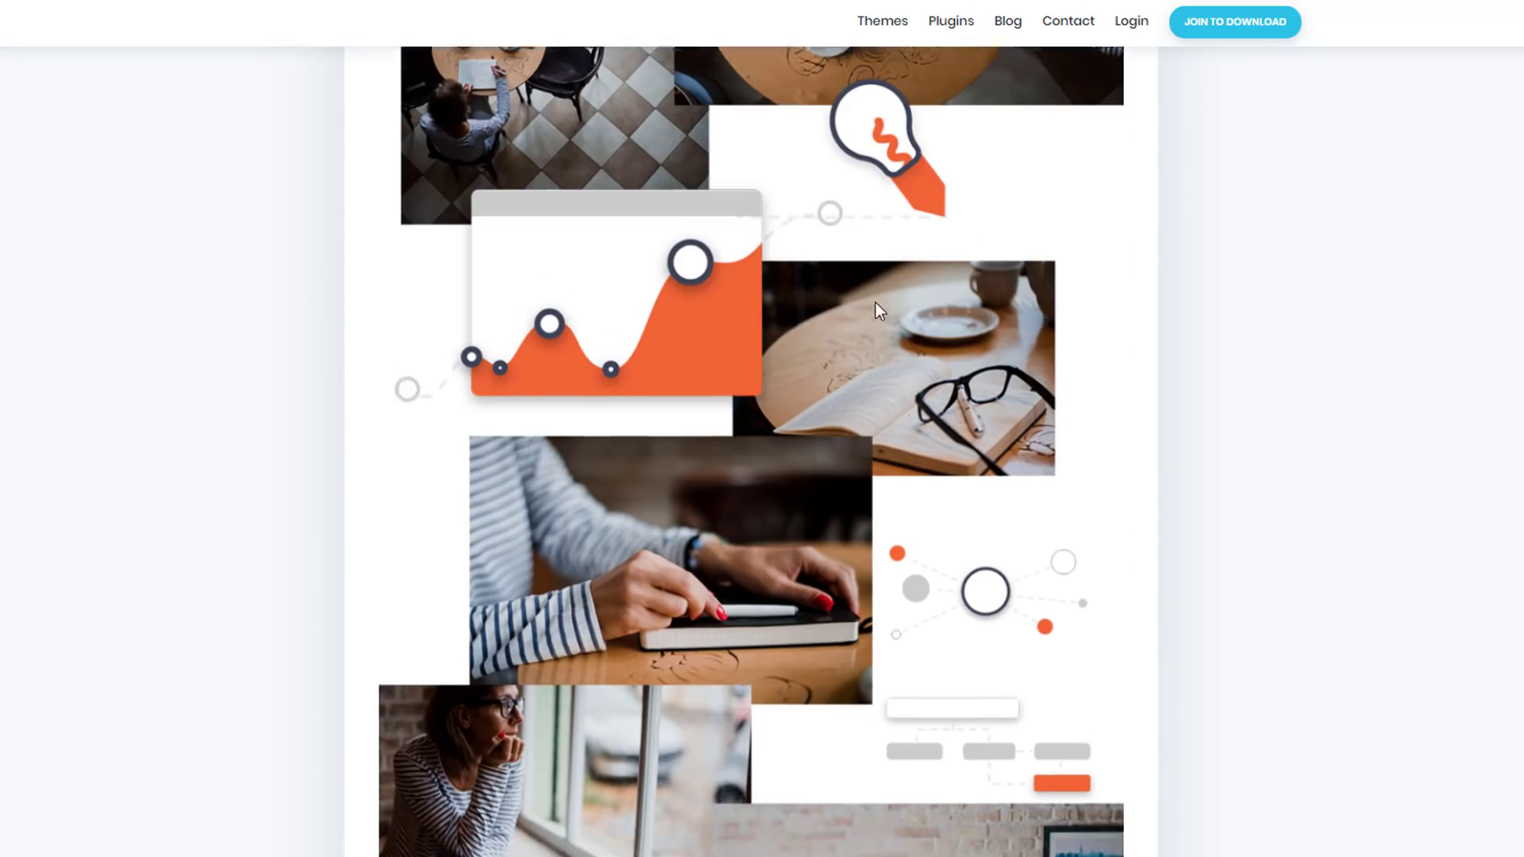
pyautogui.scroll(-20, 718, 365)
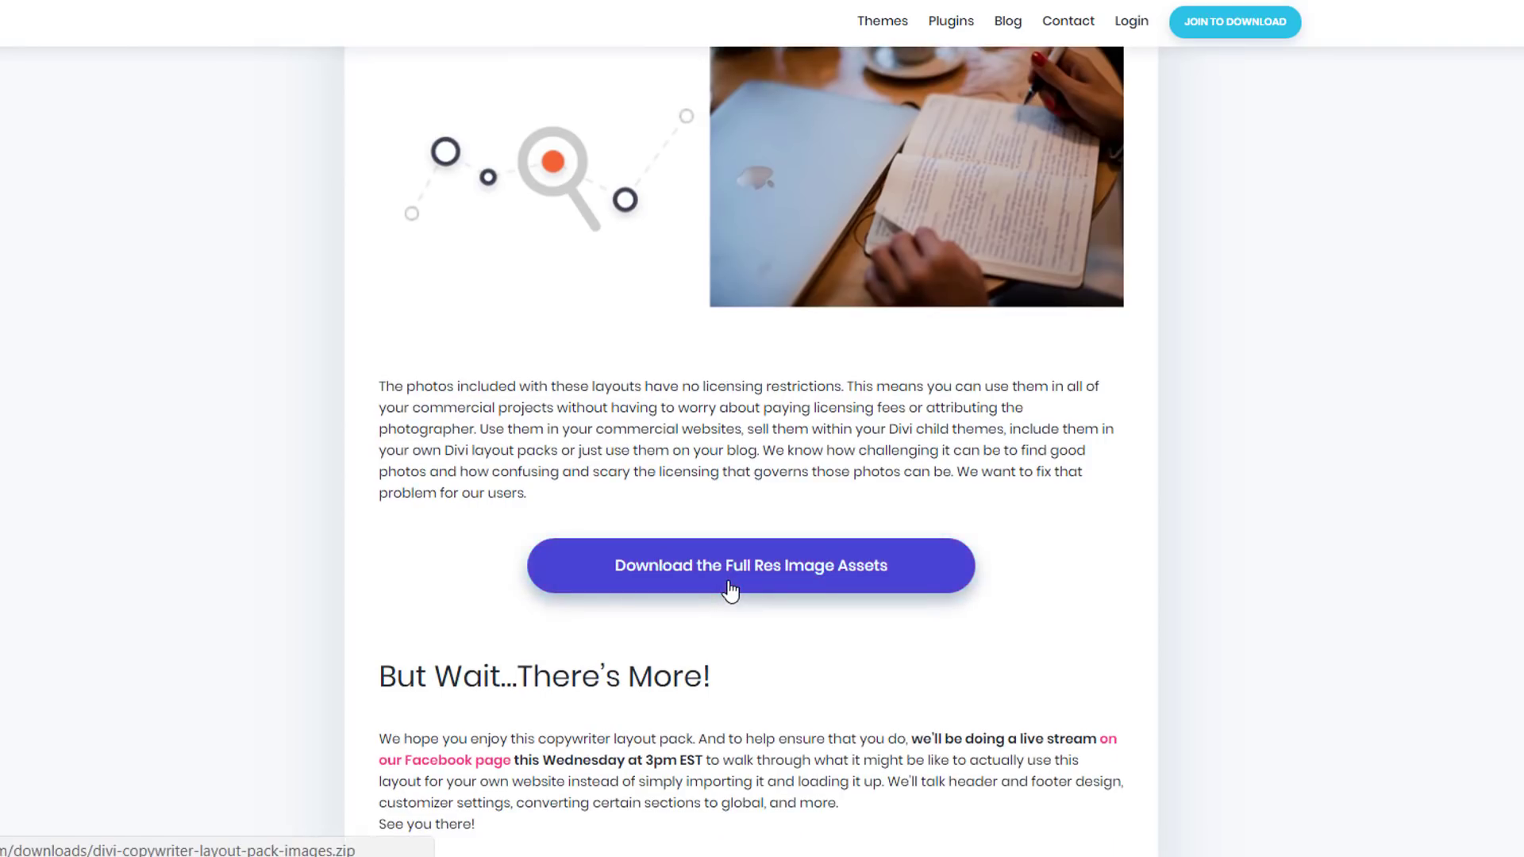
# Step: Download divi-copywriter-layout-pack-images.zip and show it in the Downloads folder
pyautogui.click(730, 590)
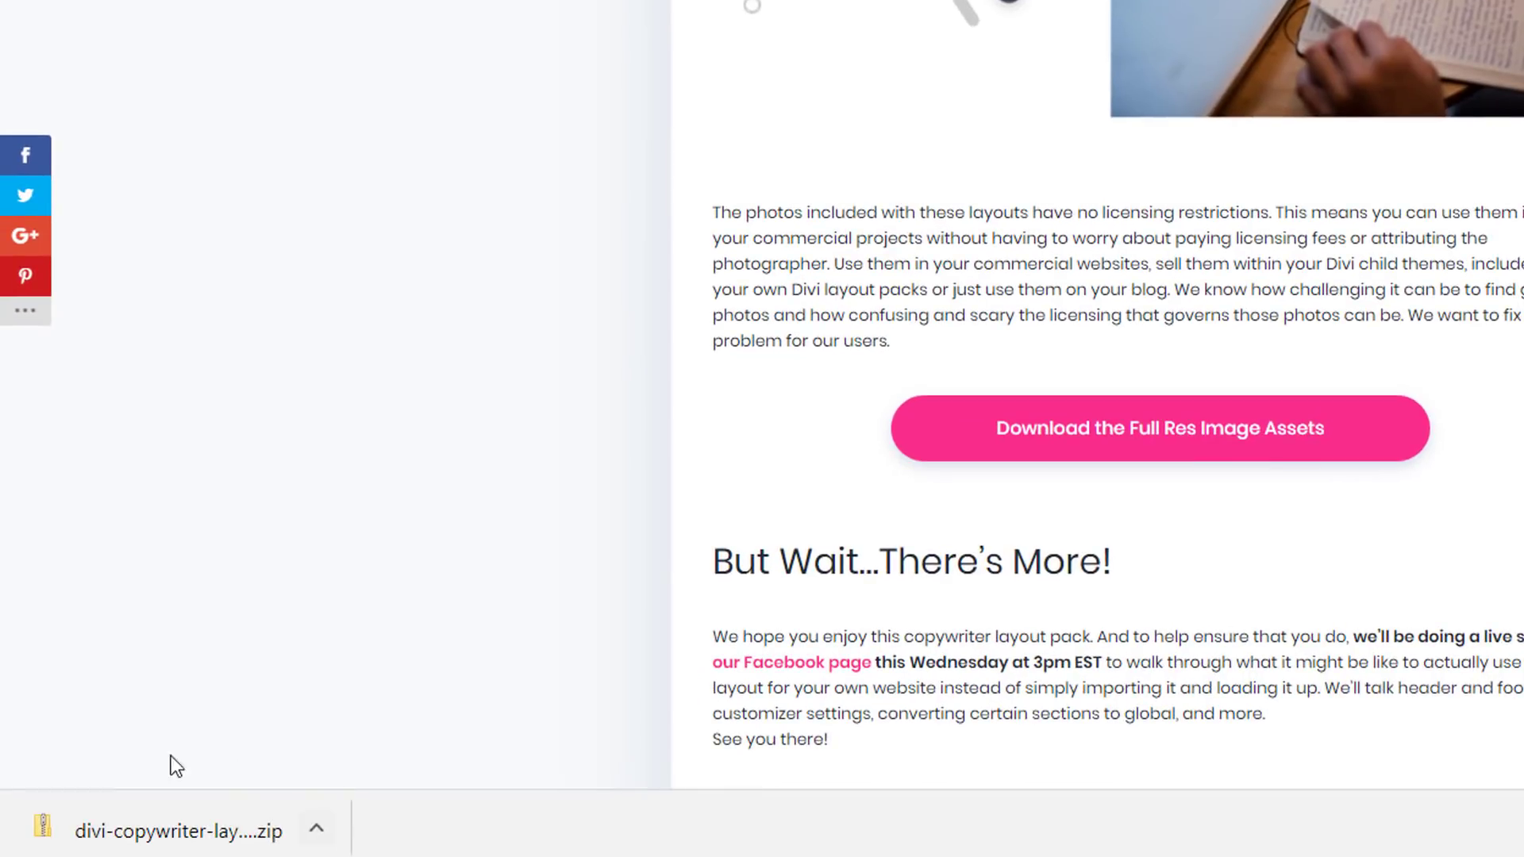
pyautogui.click(316, 828)
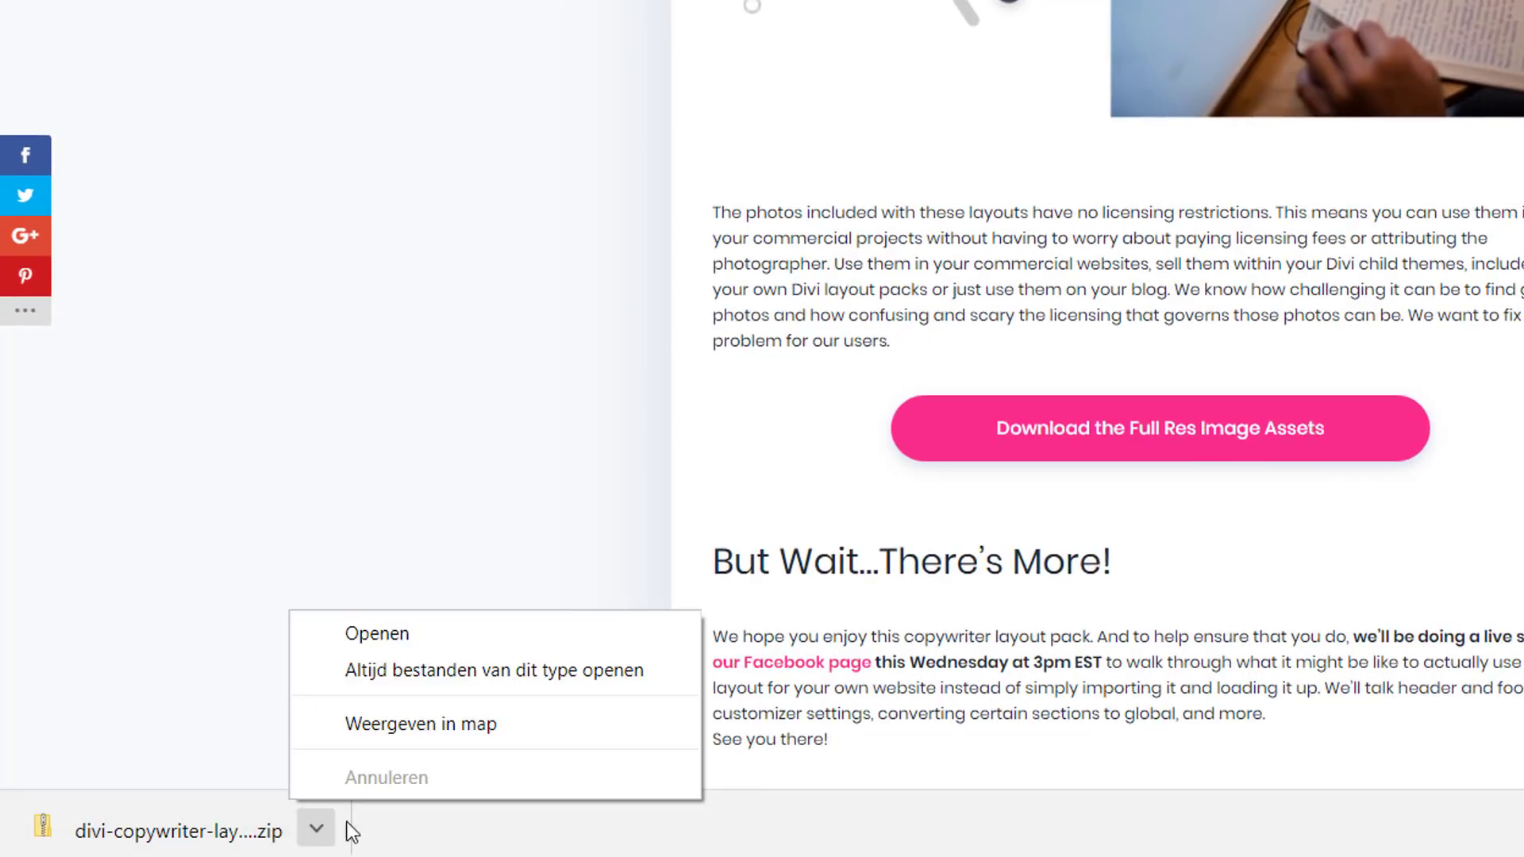
pyautogui.click(504, 724)
pyautogui.click(760, 331)
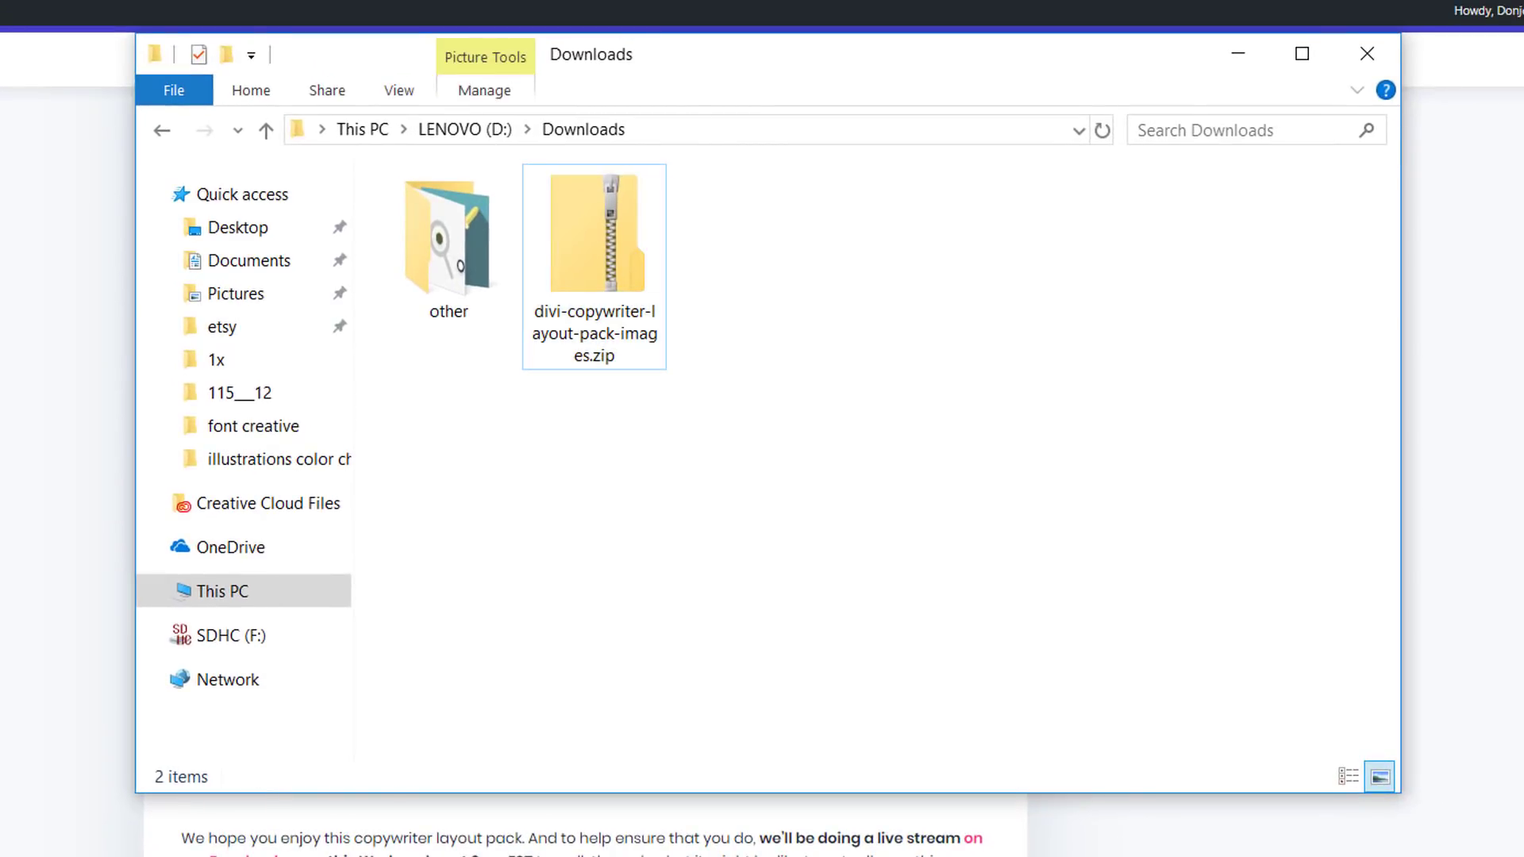
# Step: Extract the image pack zip into its suggested folder
pyautogui.rightClick(604, 299)
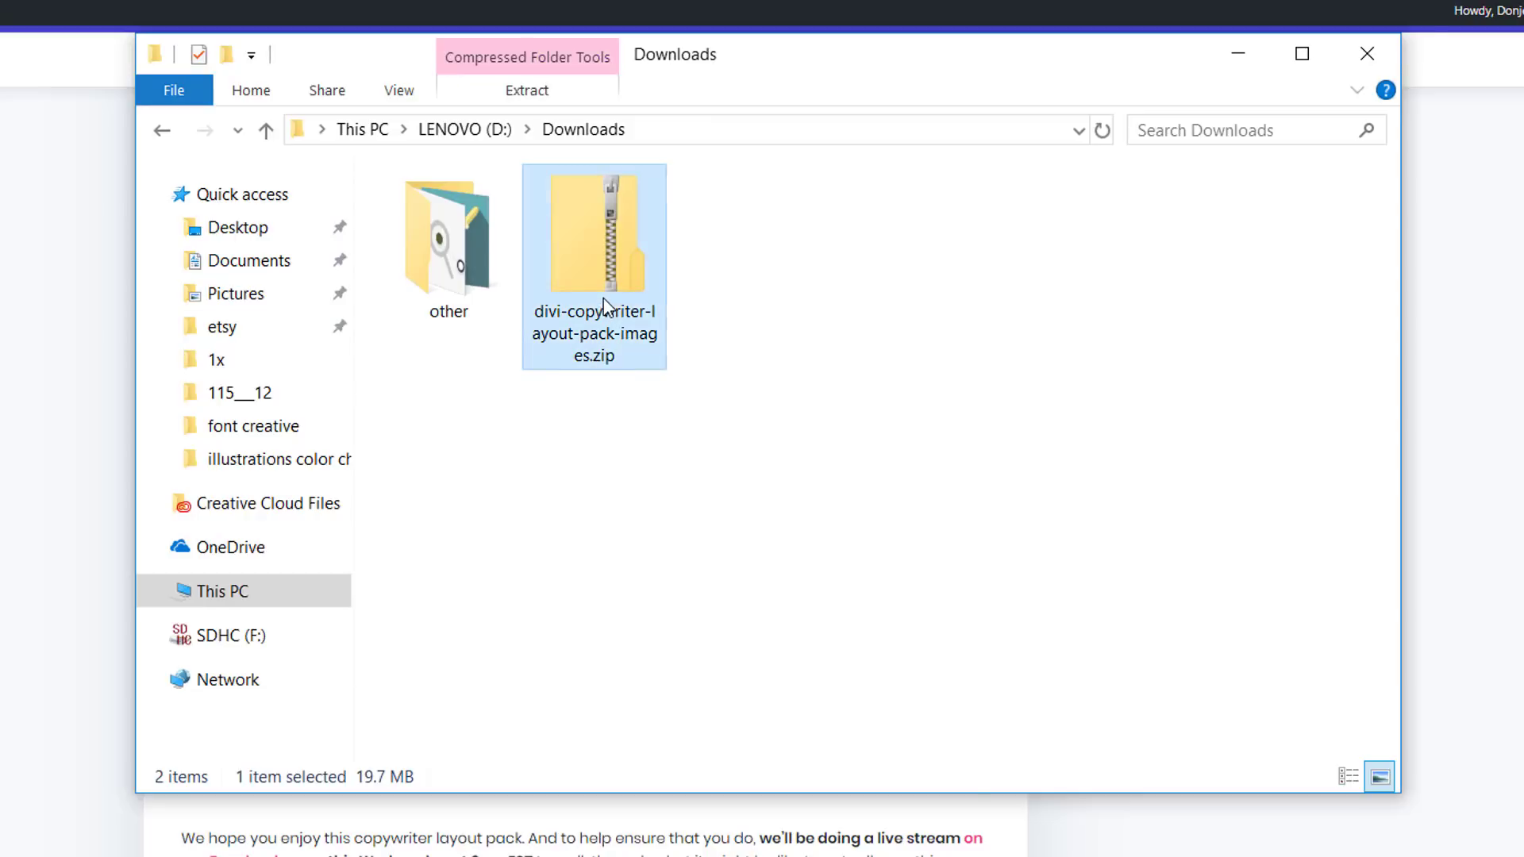
pyautogui.click(751, 391)
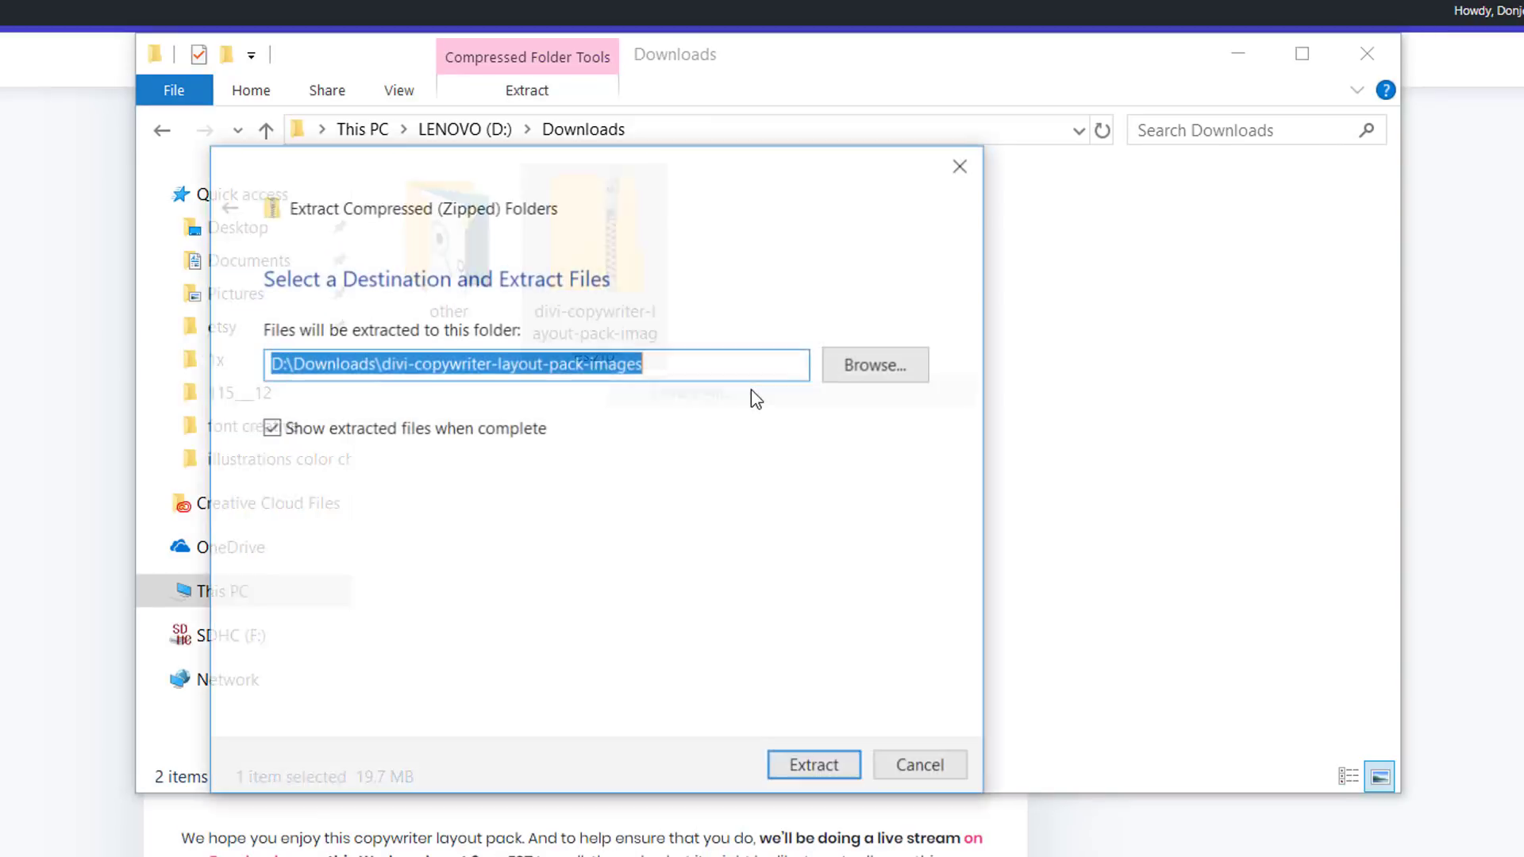
pyautogui.click(825, 764)
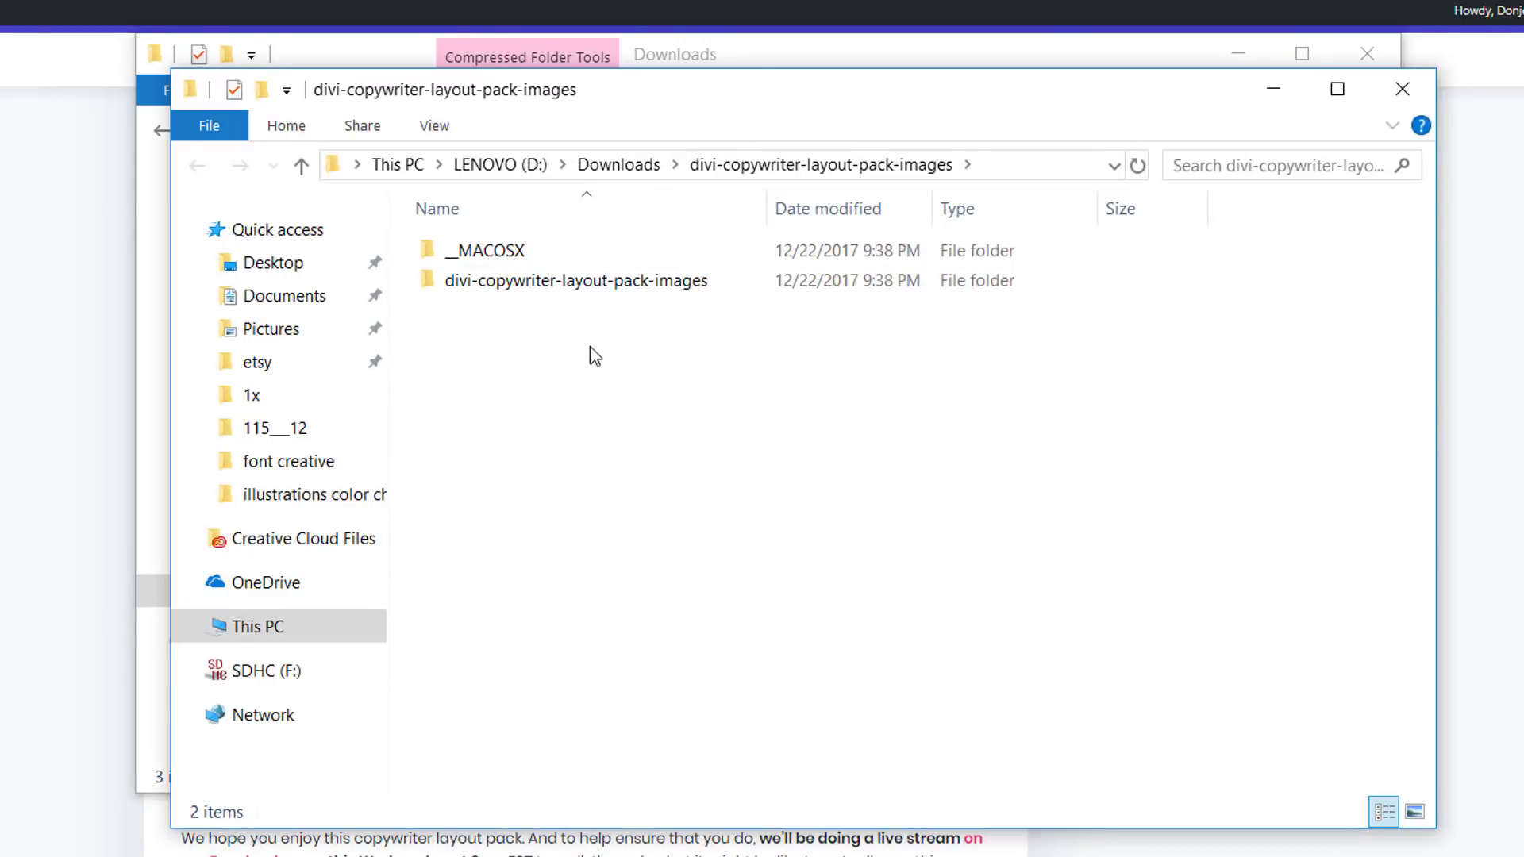
# Step: Open copywriter-illustrations.ai from illustrations/_source in Illustrator
pyautogui.click(551, 284)
pyautogui.doubleClick(550, 285)
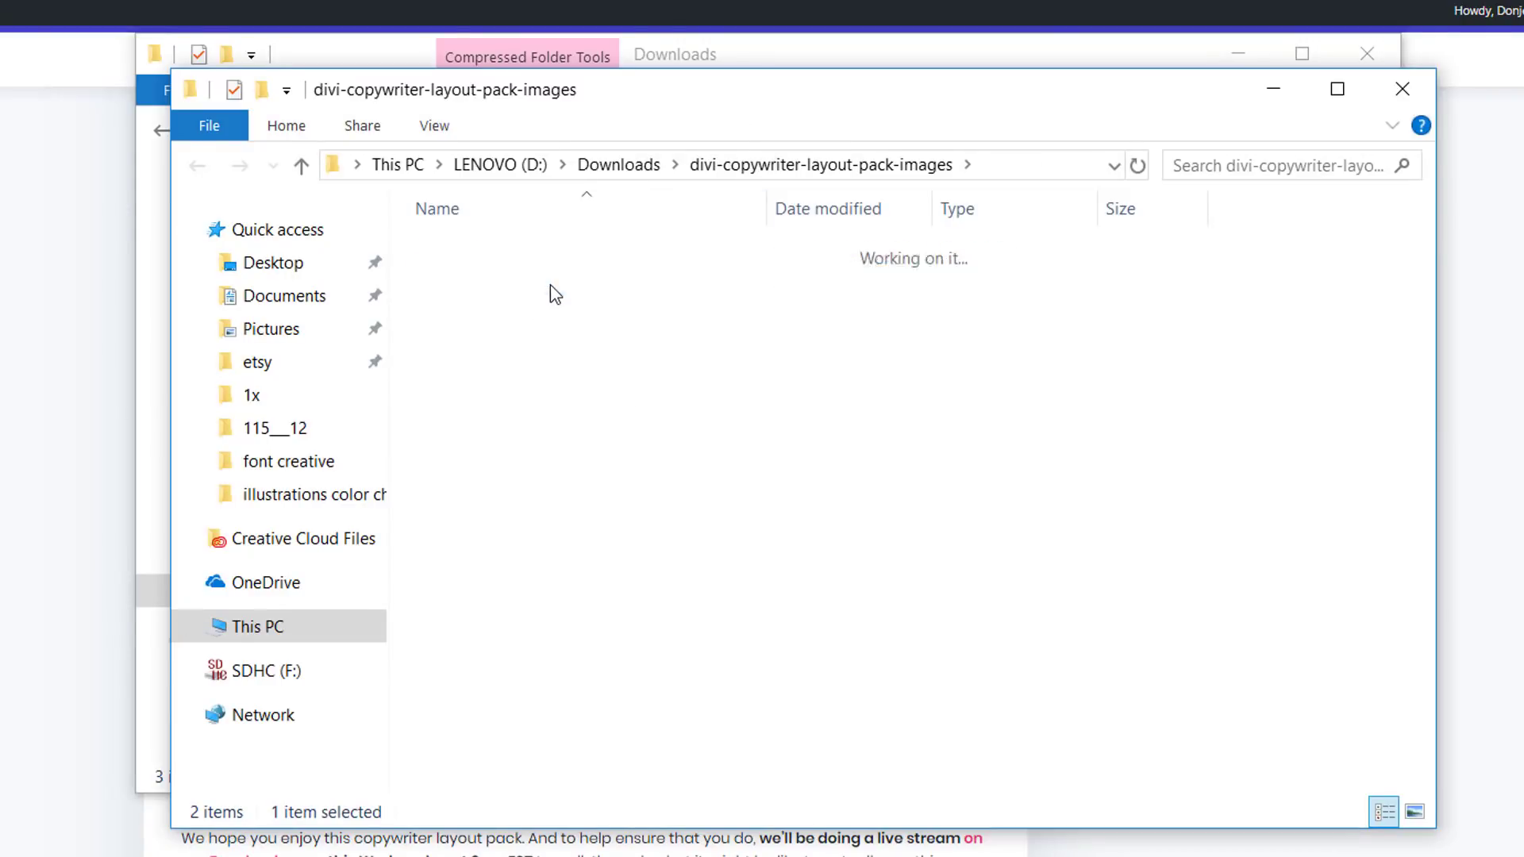
pyautogui.doubleClick(507, 259)
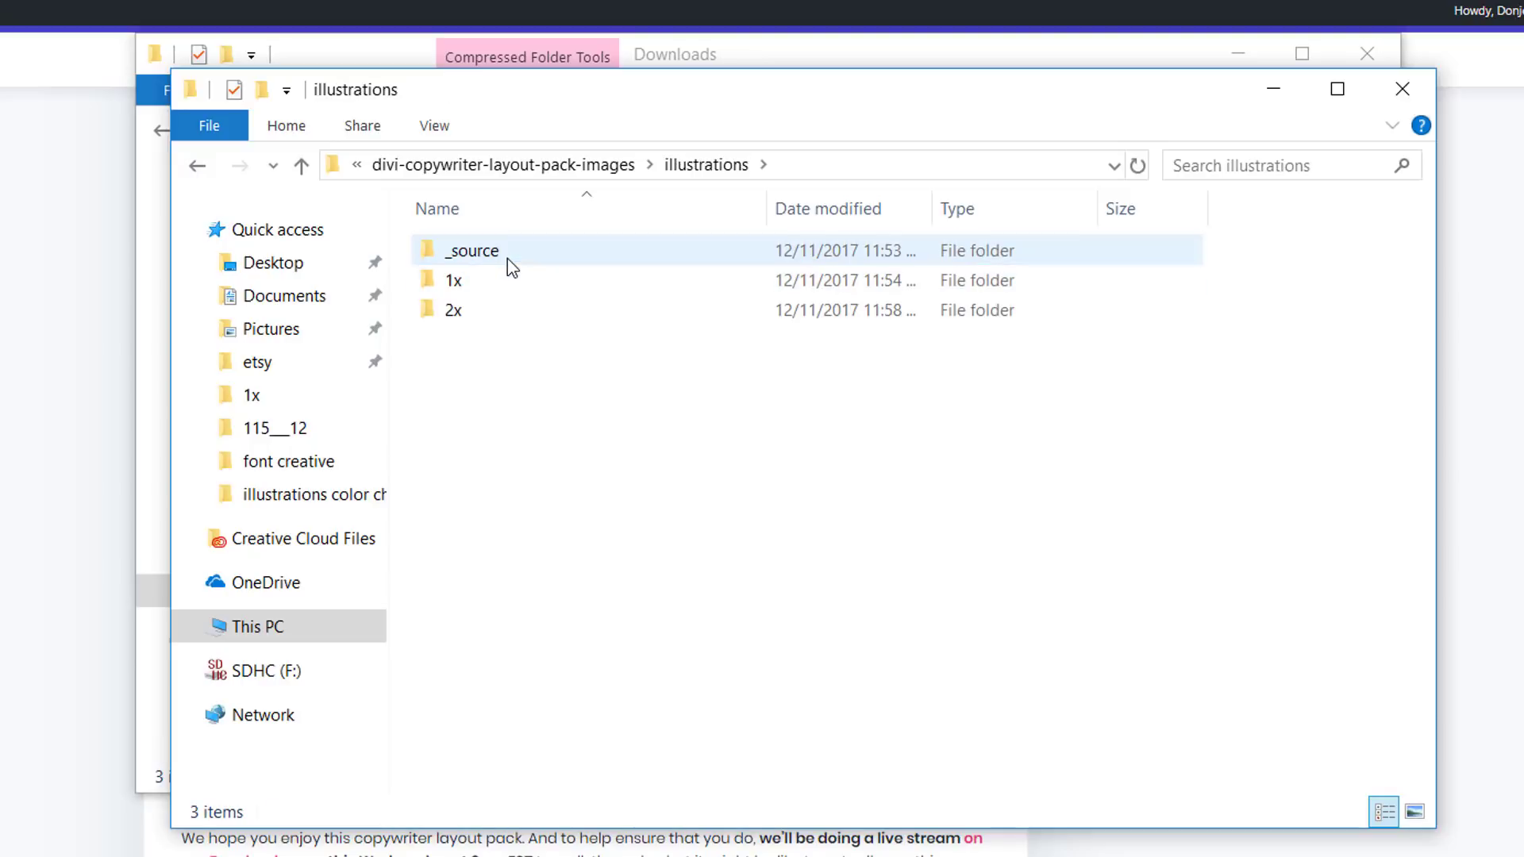
pyautogui.doubleClick(507, 259)
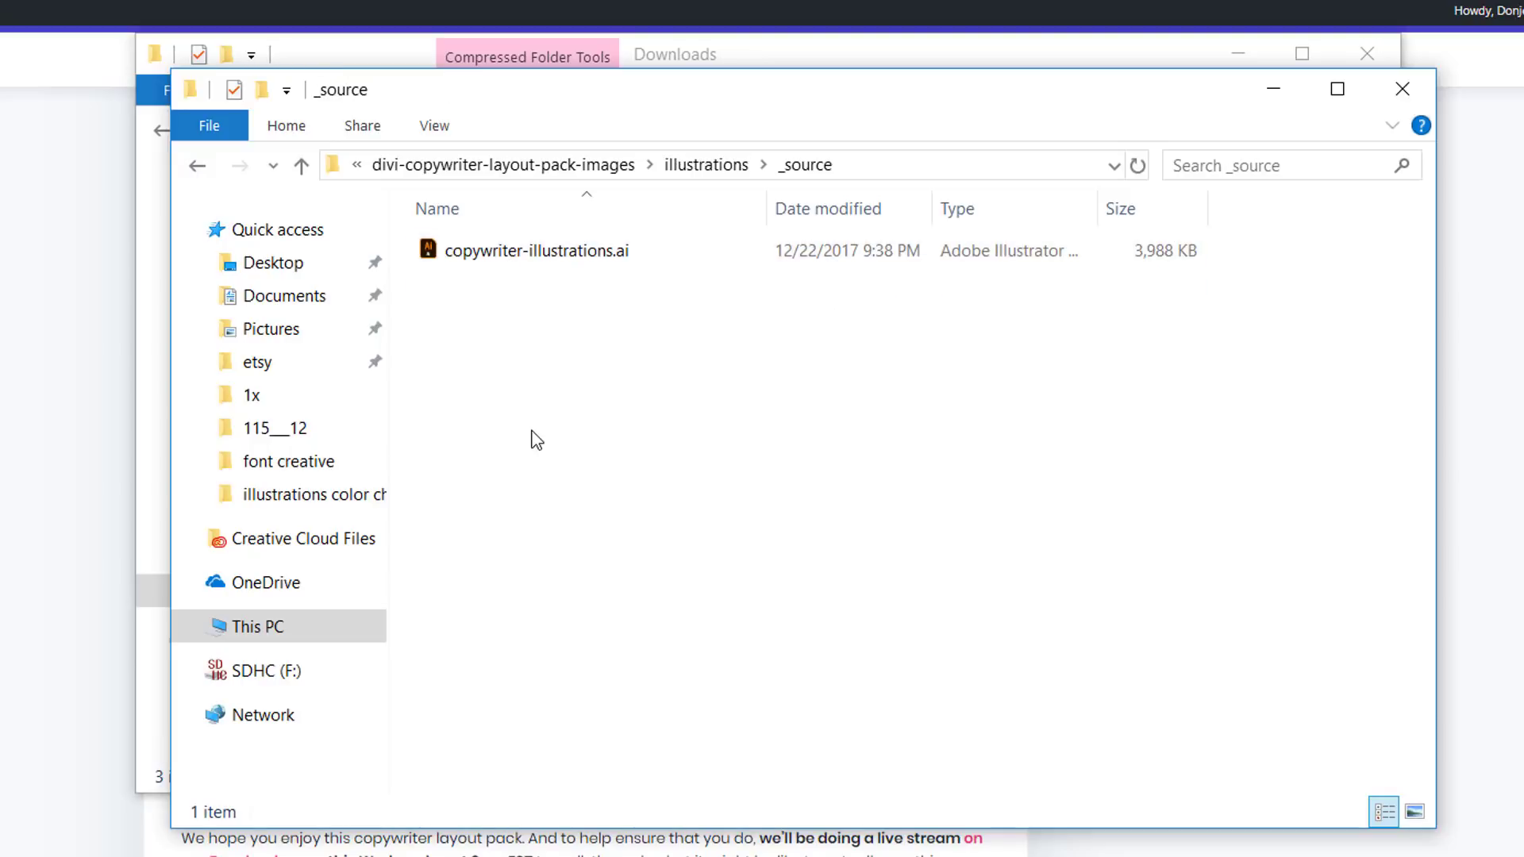
pyautogui.click(605, 261)
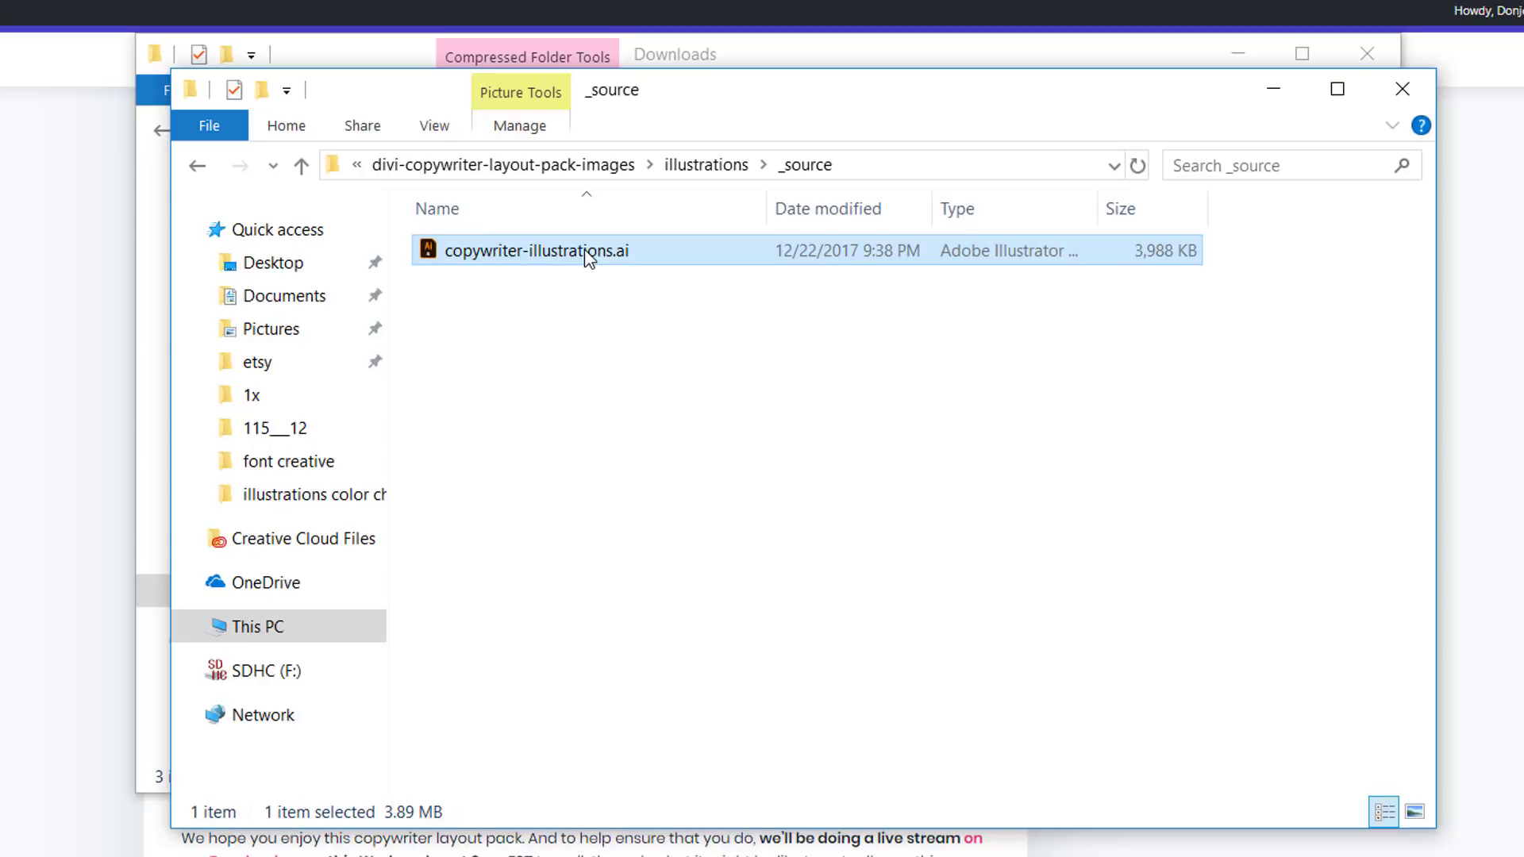
pyautogui.doubleClick(589, 251)
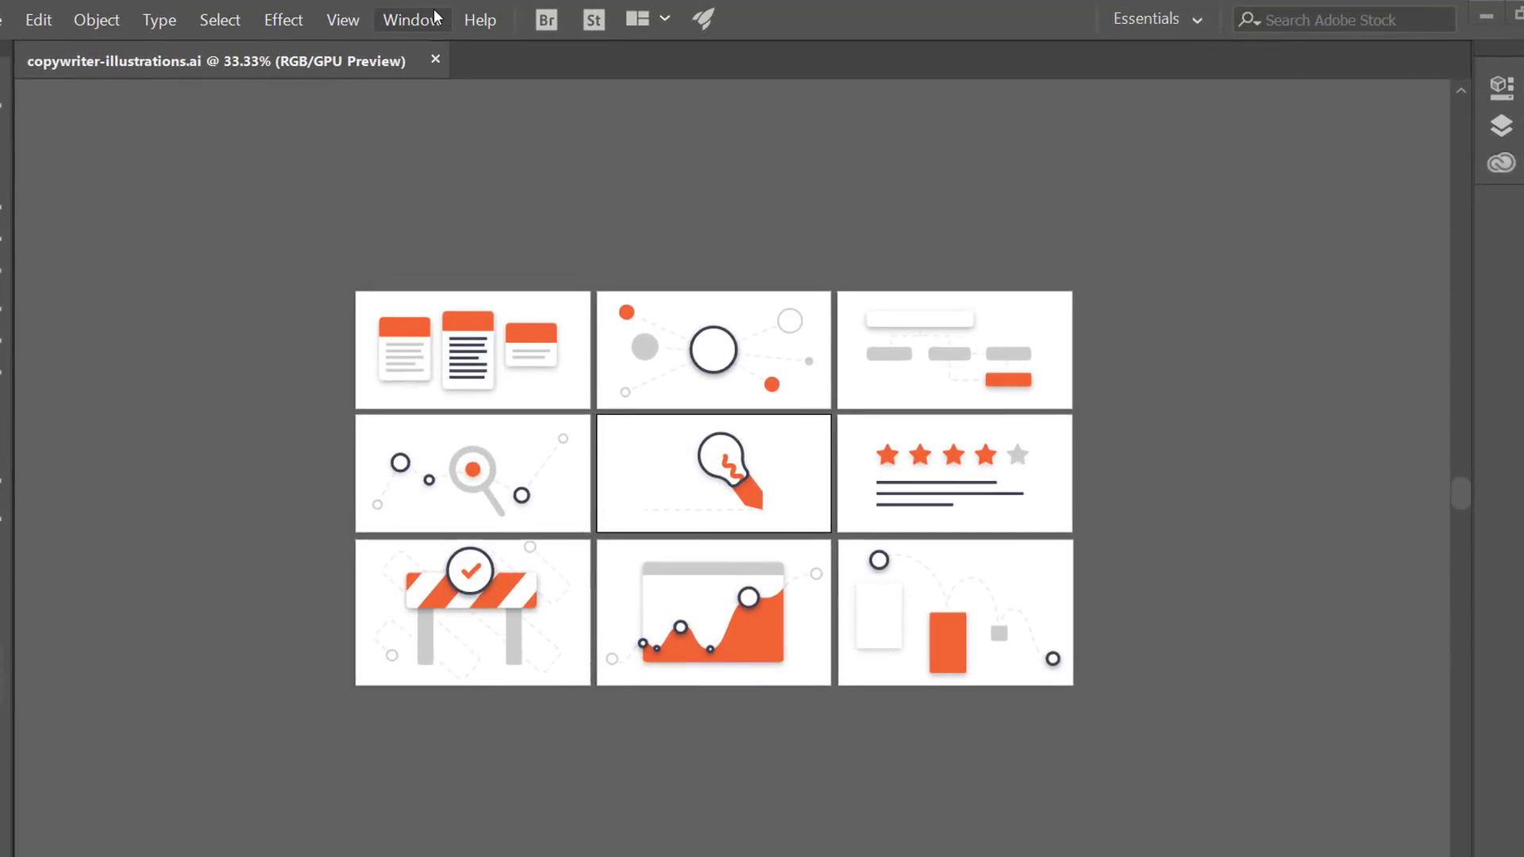
# Step: Show the Swatches panel from the Window menu and select the orange Accent Color swatch
pyautogui.click(435, 17)
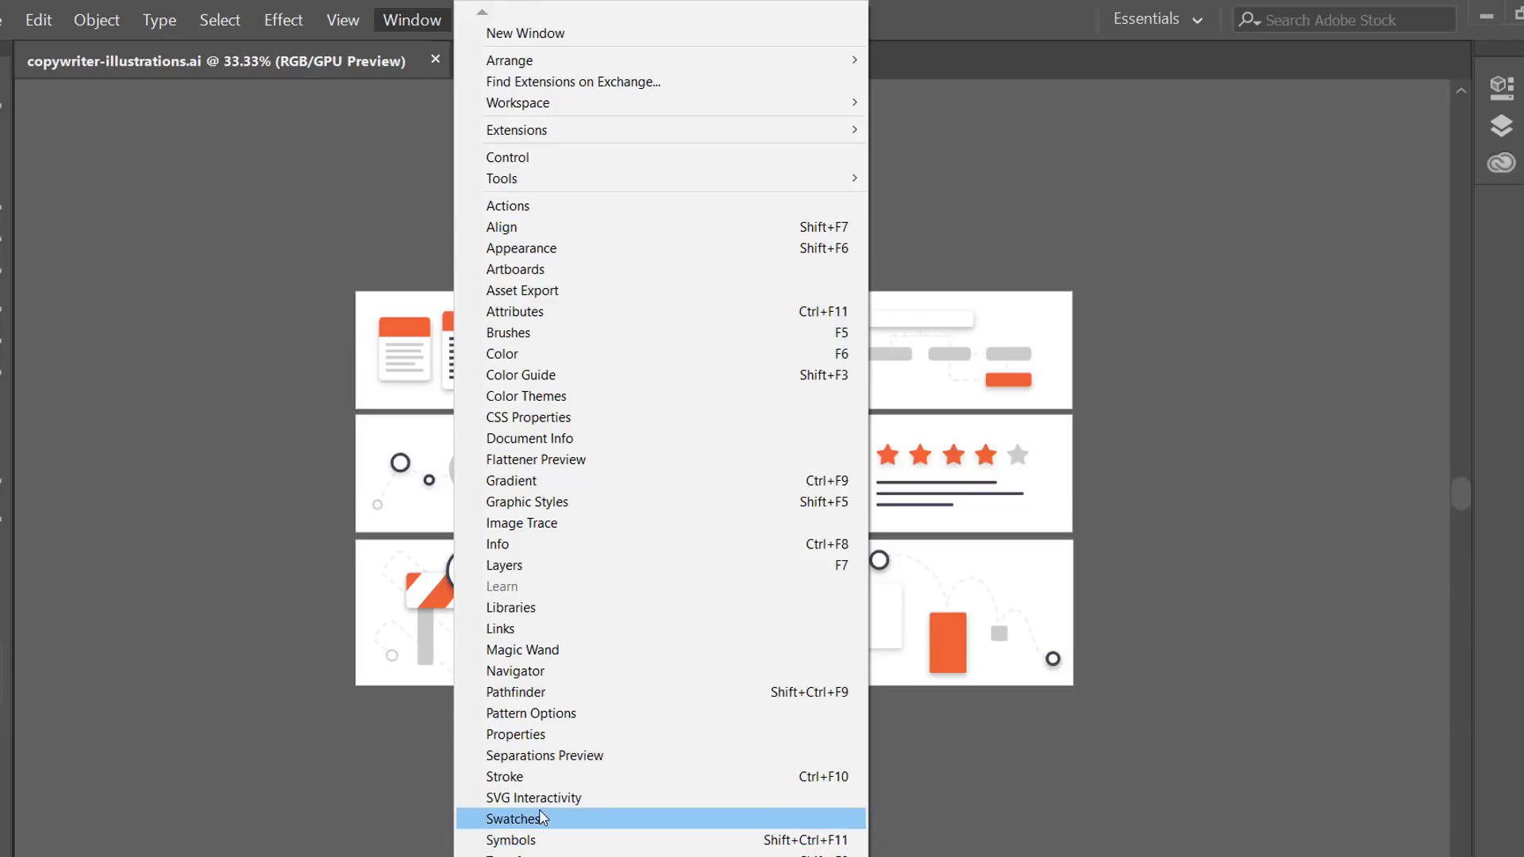
pyautogui.click(513, 818)
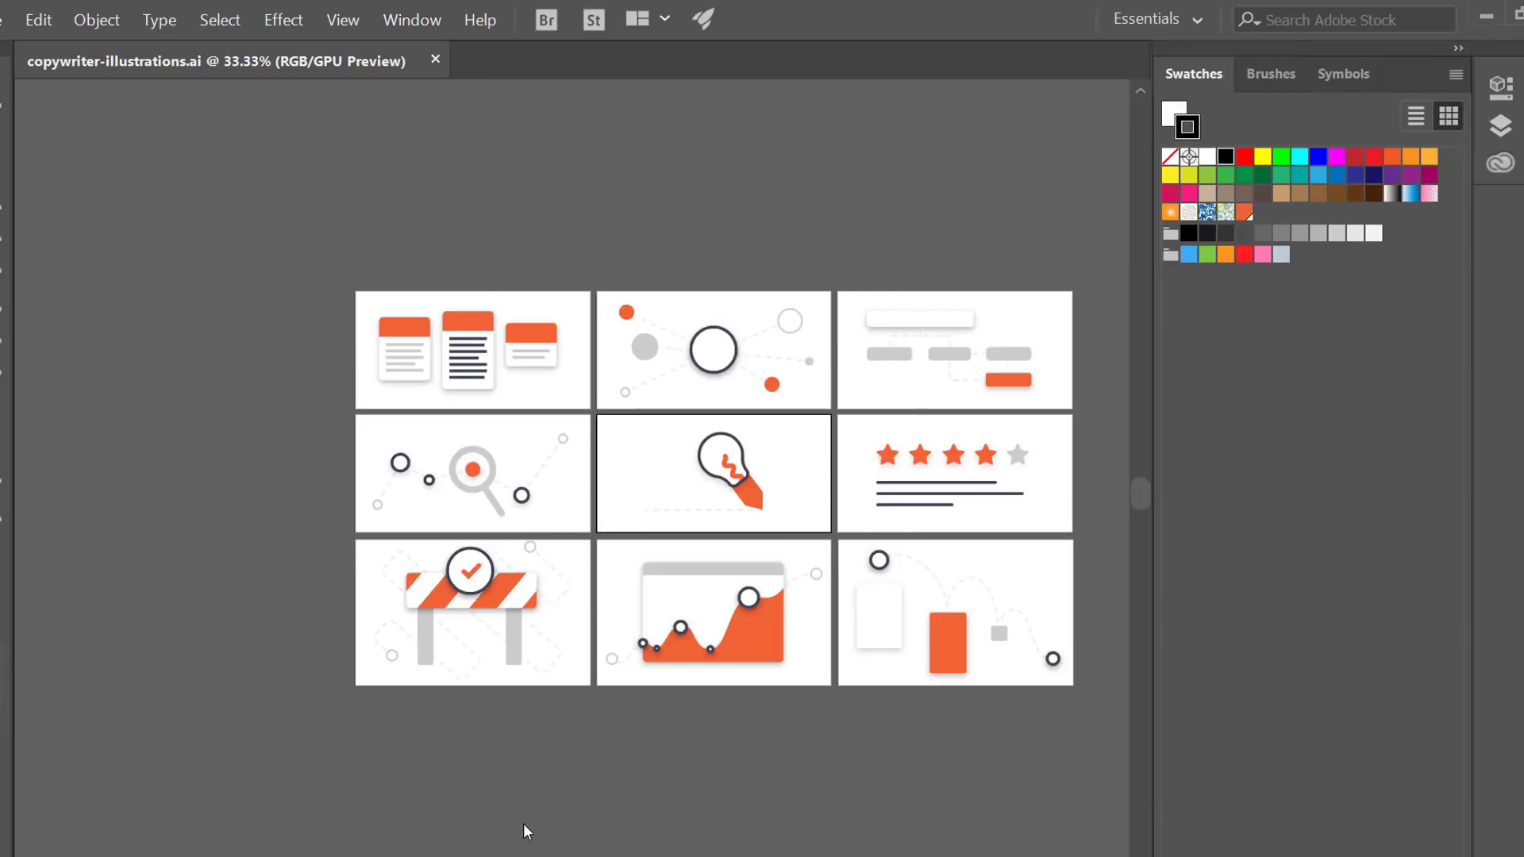
pyautogui.click(1244, 214)
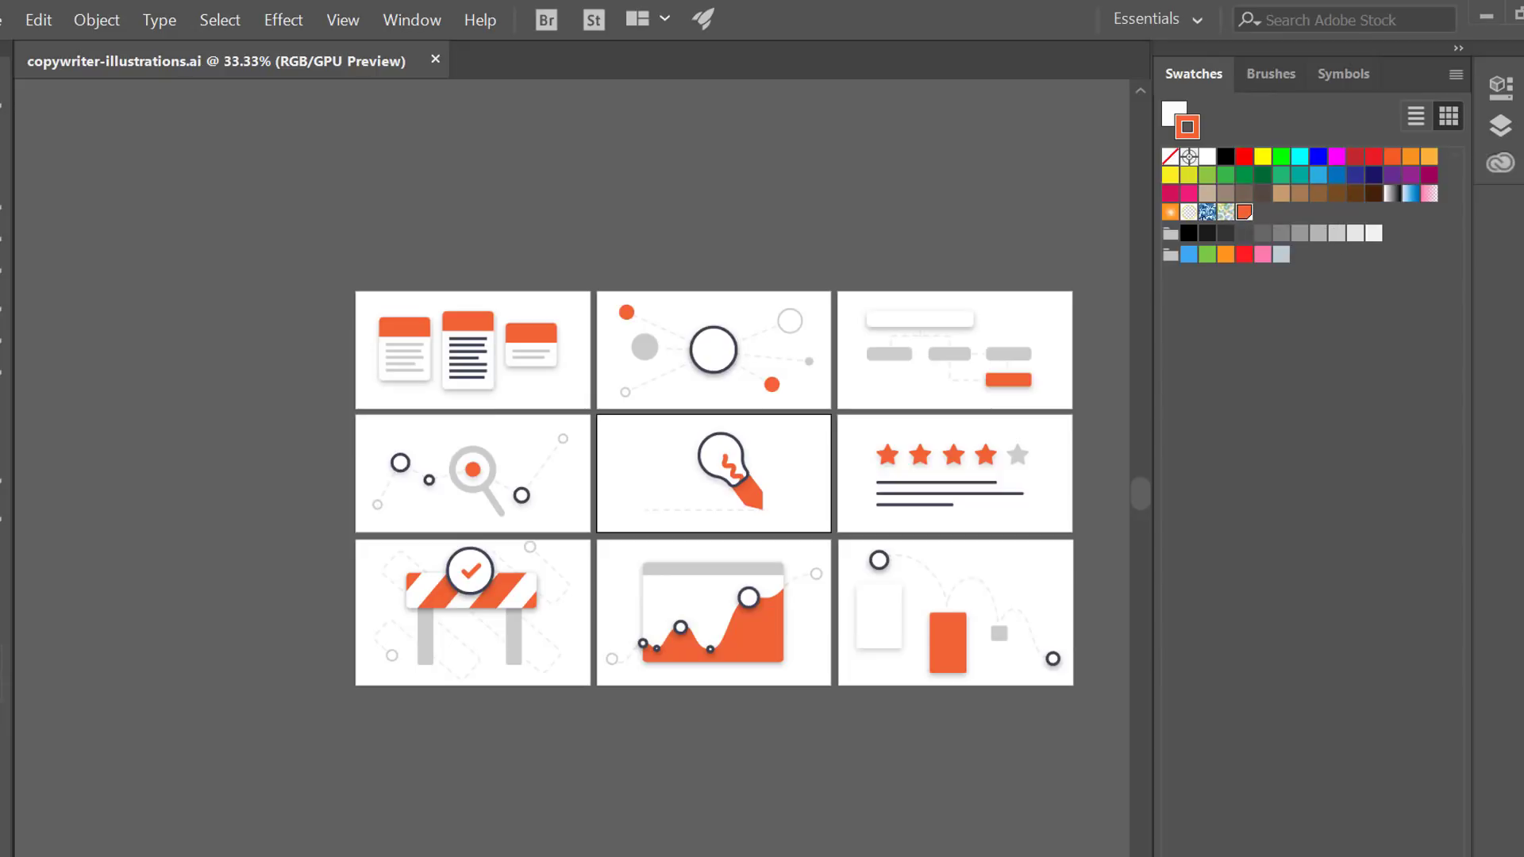
# Step: Open the Accent Color swatch options with Preview on and shift its RGB sliders toward teal
pyautogui.doubleClick(1244, 213)
pyautogui.moveTo(893, 460); pyautogui.dragTo(1183, 314)
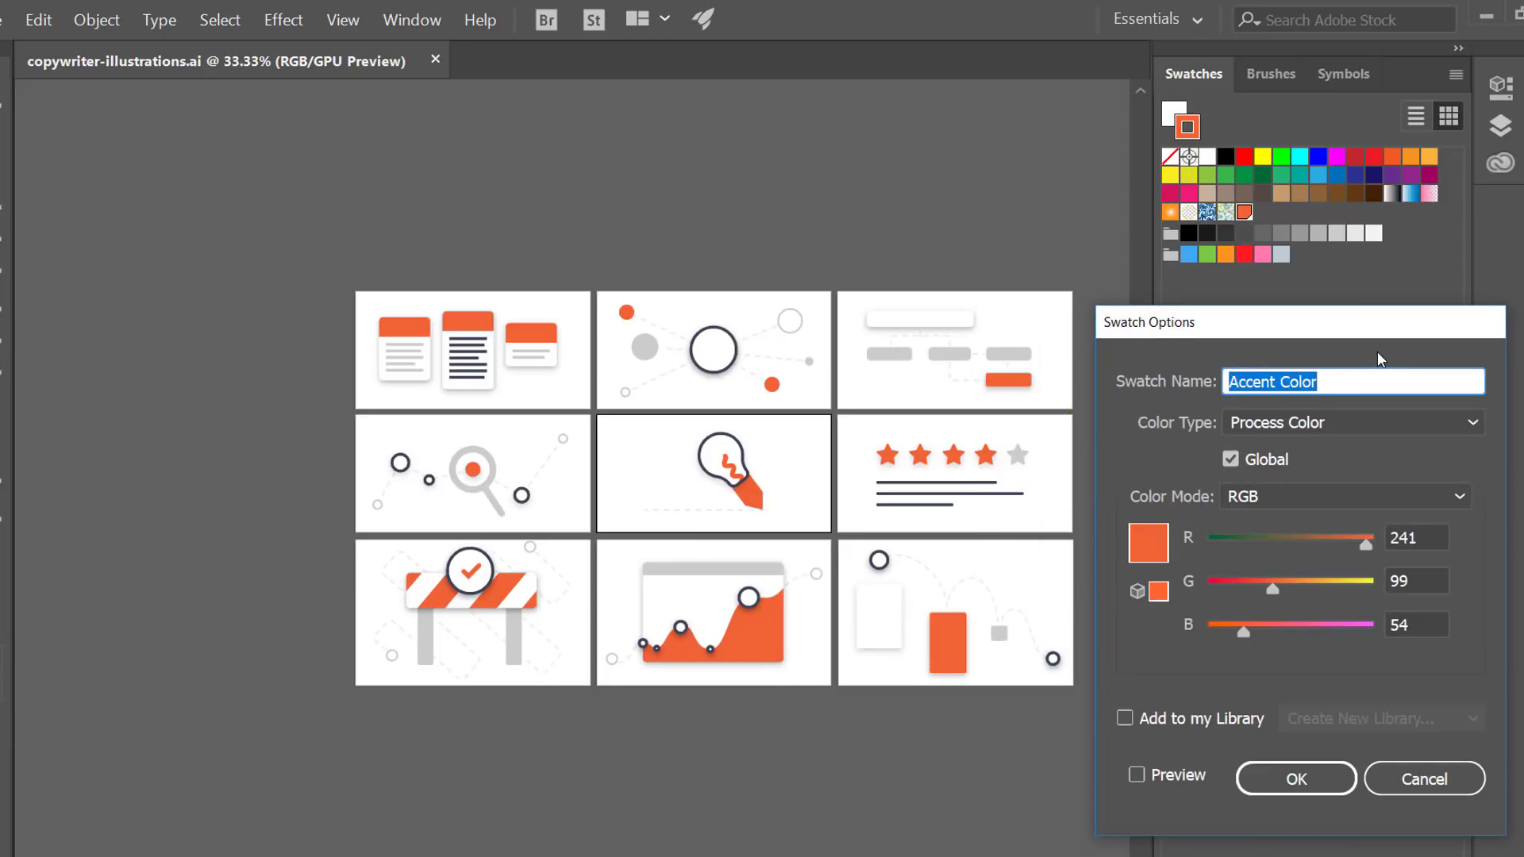
pyautogui.click(1146, 776)
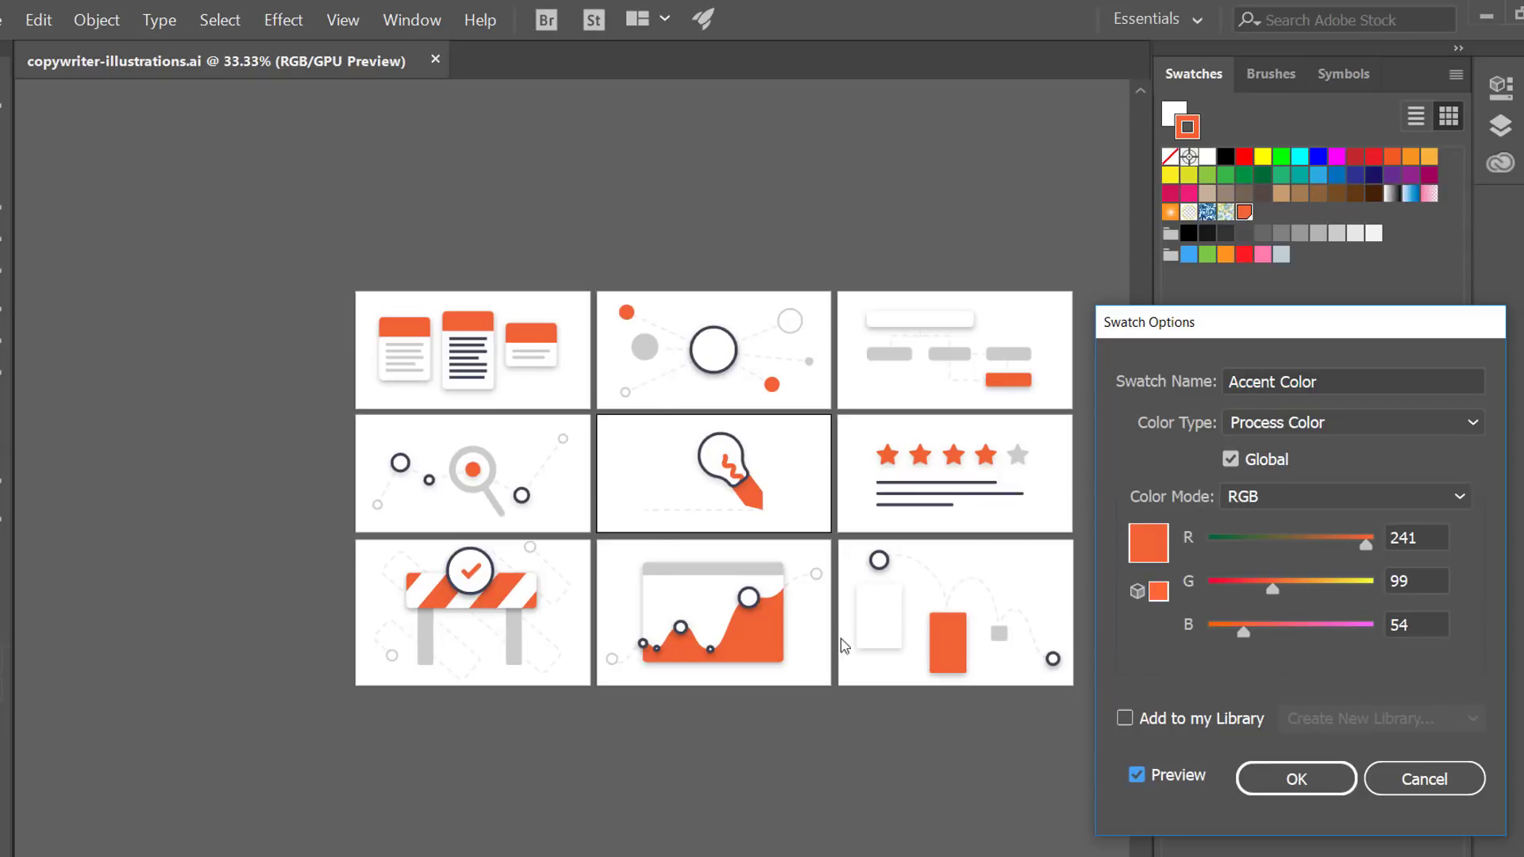
pyautogui.moveTo(1373, 546); pyautogui.dragTo(1278, 551)
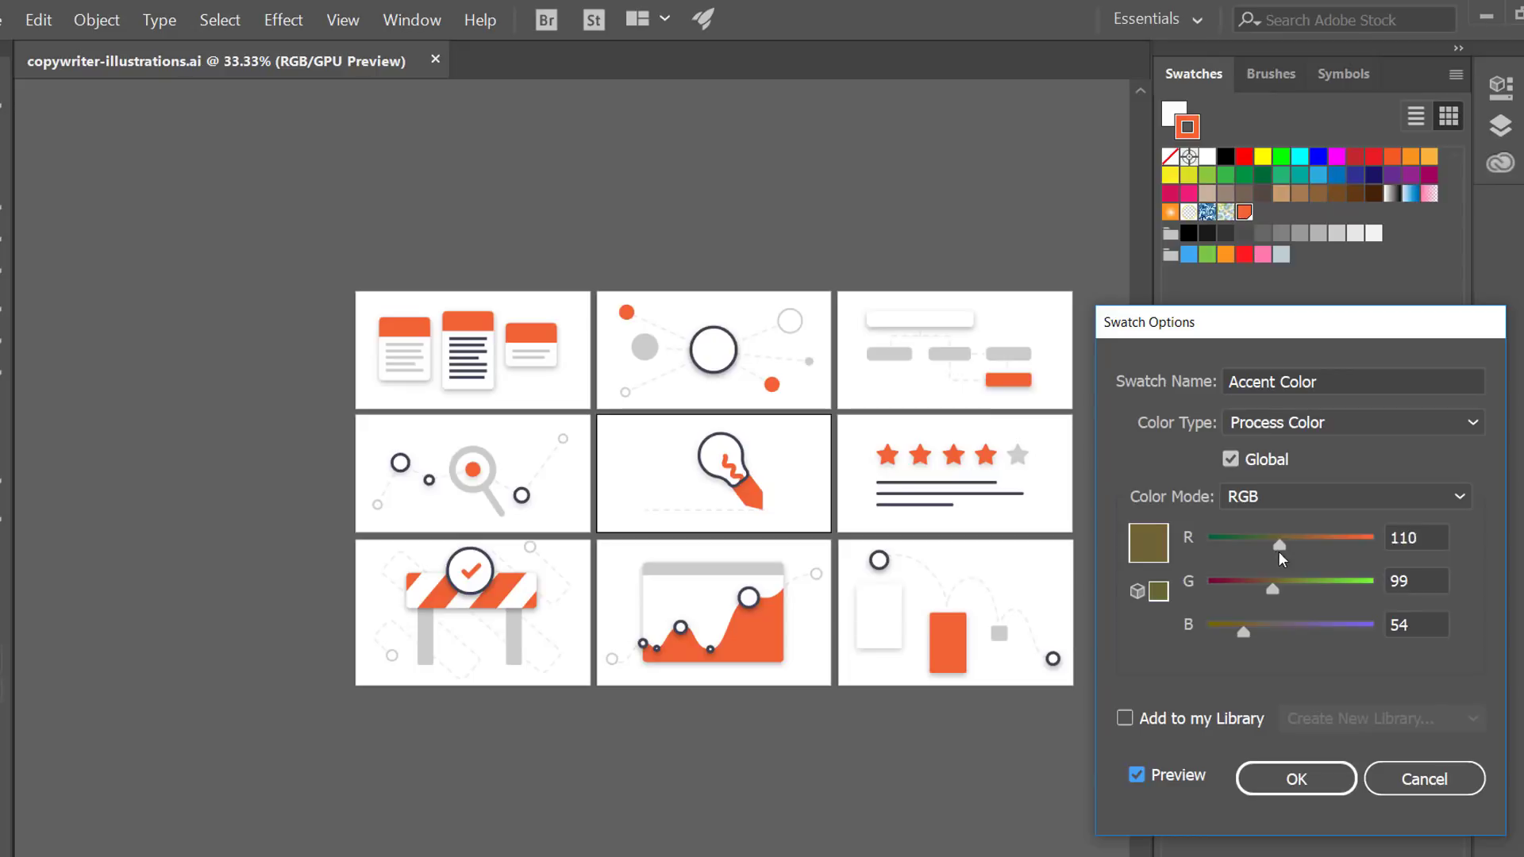
pyautogui.moveTo(1272, 588); pyautogui.dragTo(1311, 590)
pyautogui.click(1250, 628)
pyautogui.moveTo(1250, 627); pyautogui.dragTo(1310, 628)
# Step: Keep RGB mode, tune the sliders to R 103, G 125, B 202, and confirm
pyautogui.click(1305, 501)
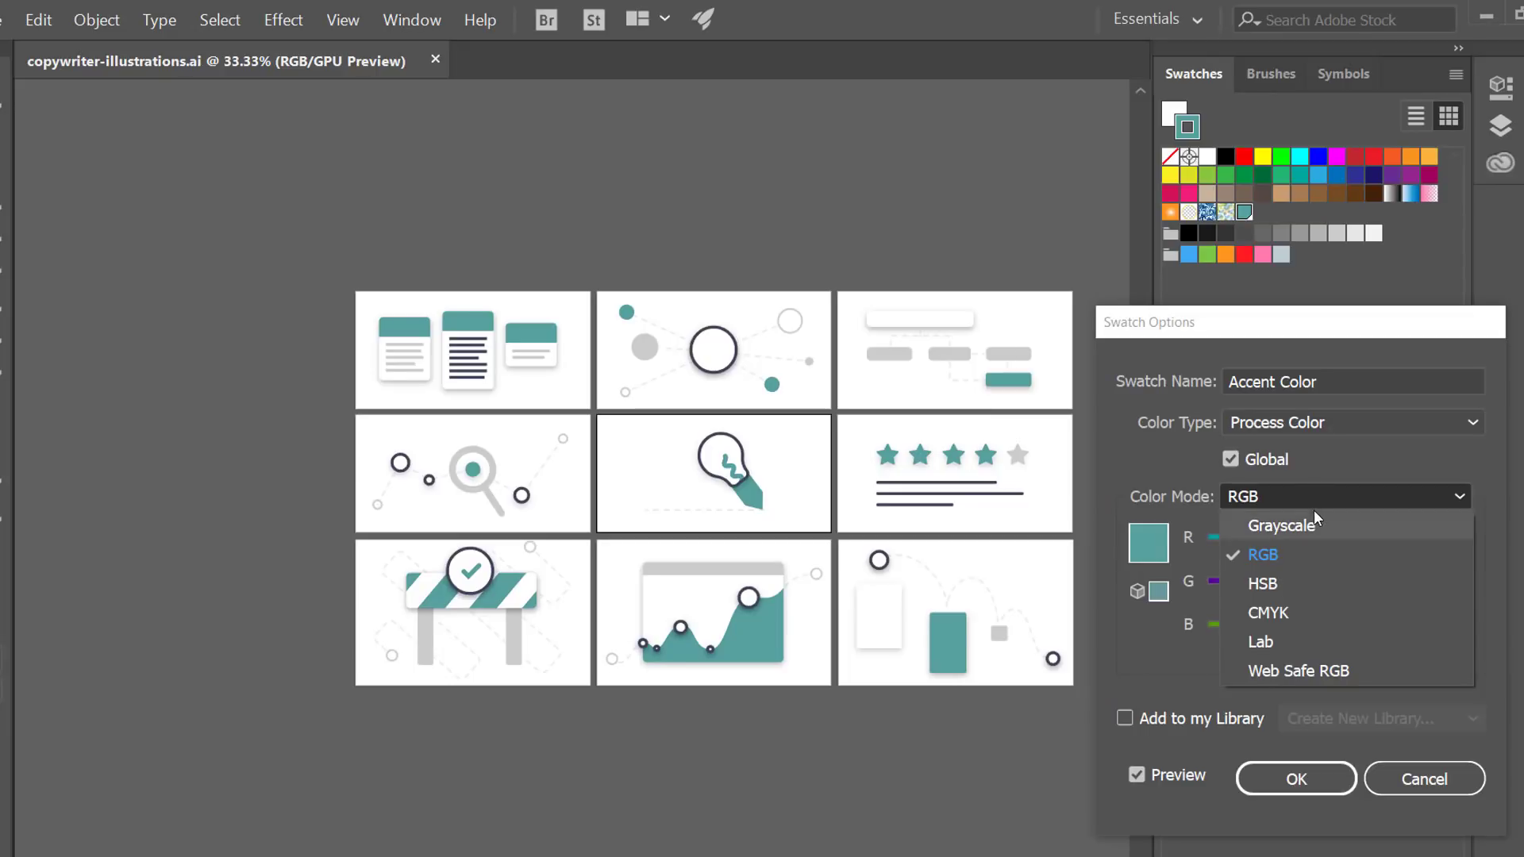
pyautogui.click(1314, 502)
pyautogui.moveTo(1269, 549); pyautogui.dragTo(1240, 550)
pyautogui.moveTo(1315, 587); pyautogui.dragTo(1384, 546)
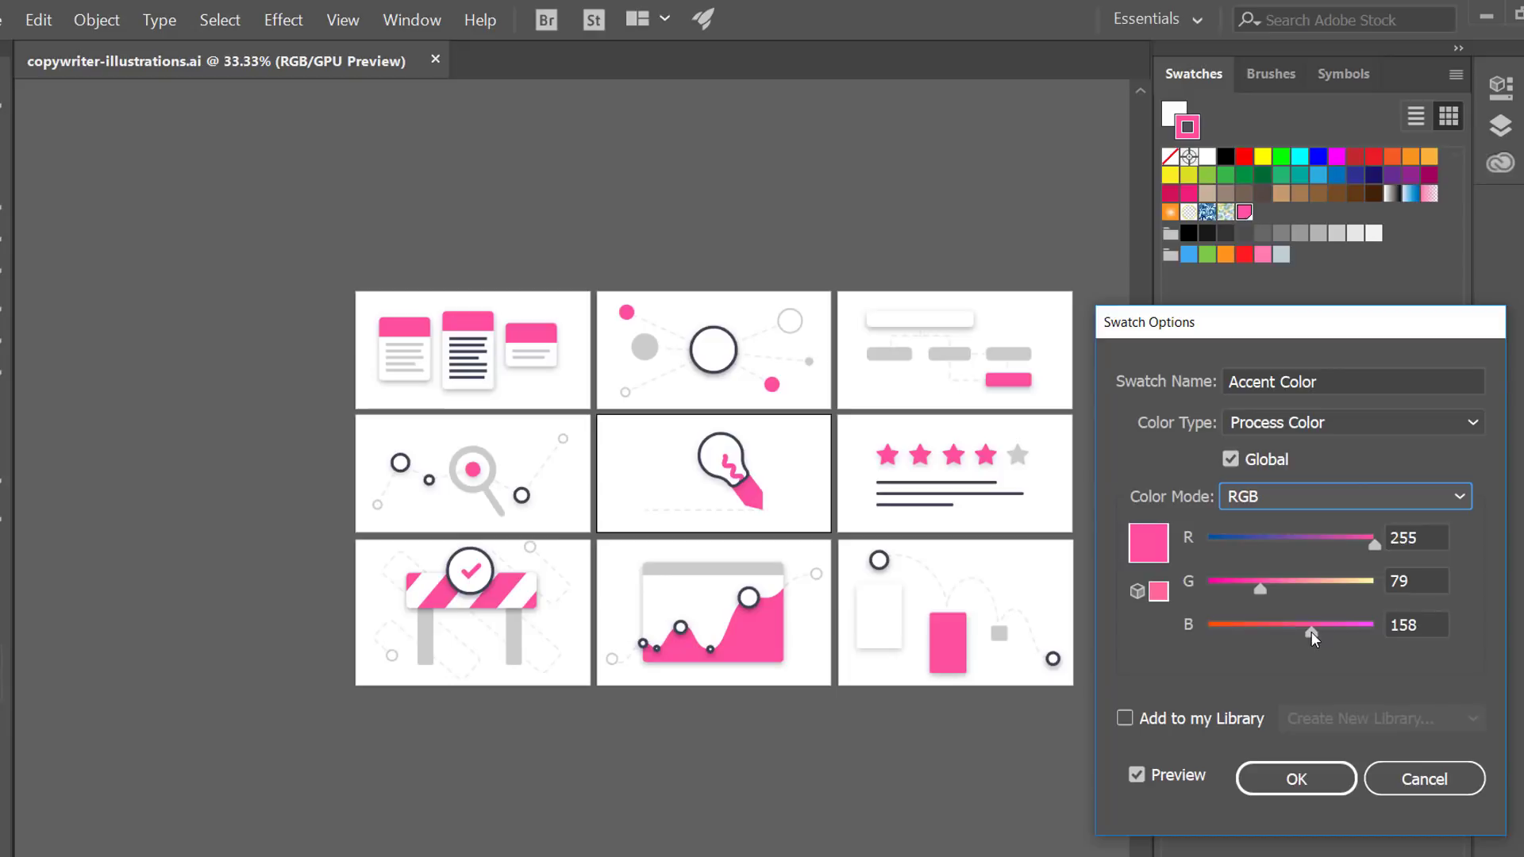
pyautogui.moveTo(1271, 635); pyautogui.dragTo(1294, 630)
pyautogui.moveTo(1374, 544); pyautogui.dragTo(1268, 551)
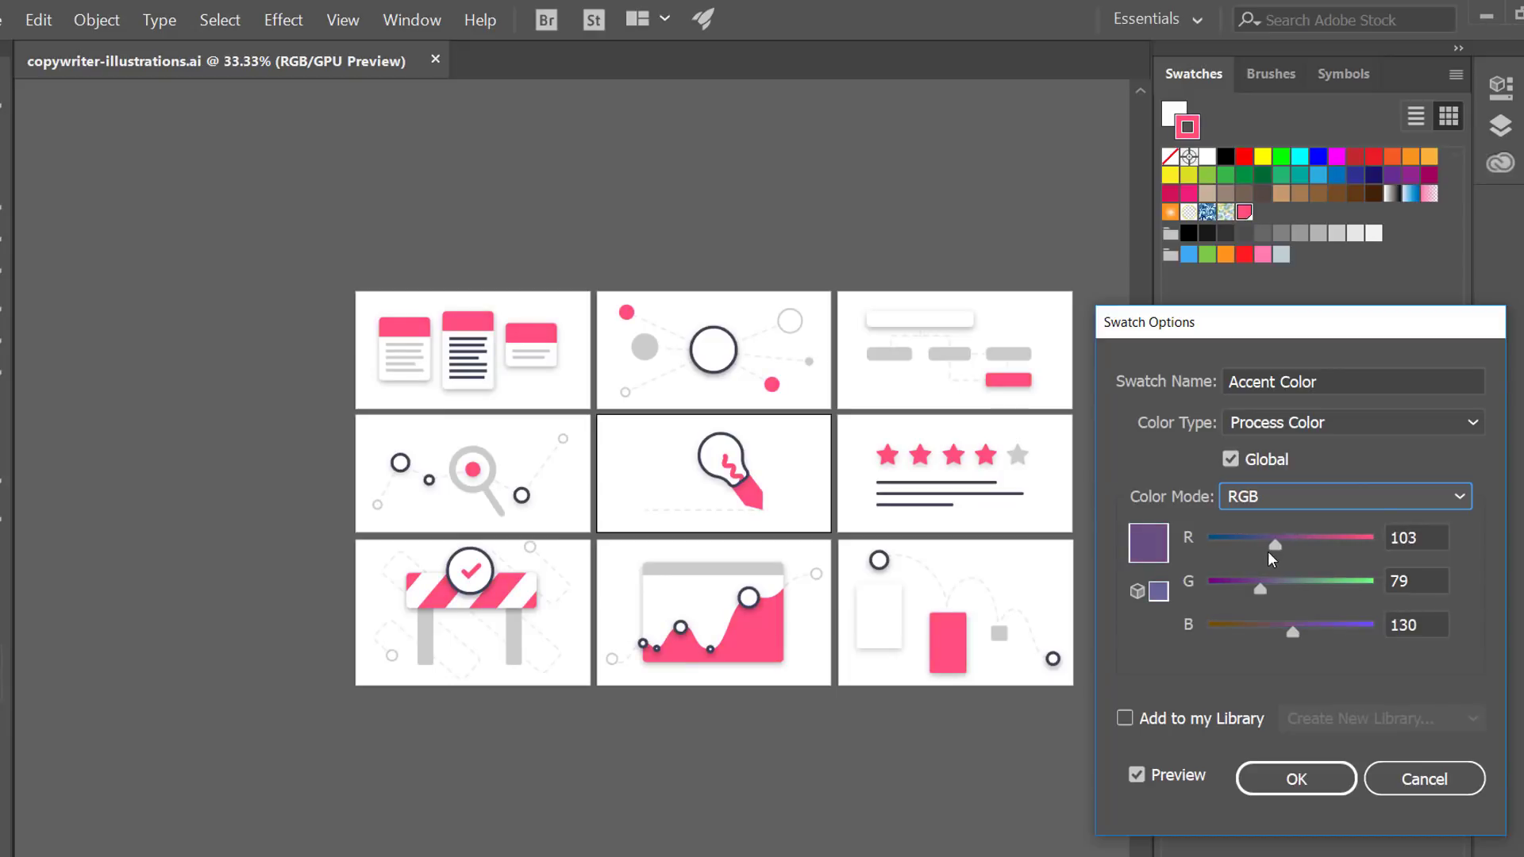
pyautogui.moveTo(1310, 635); pyautogui.dragTo(1342, 635)
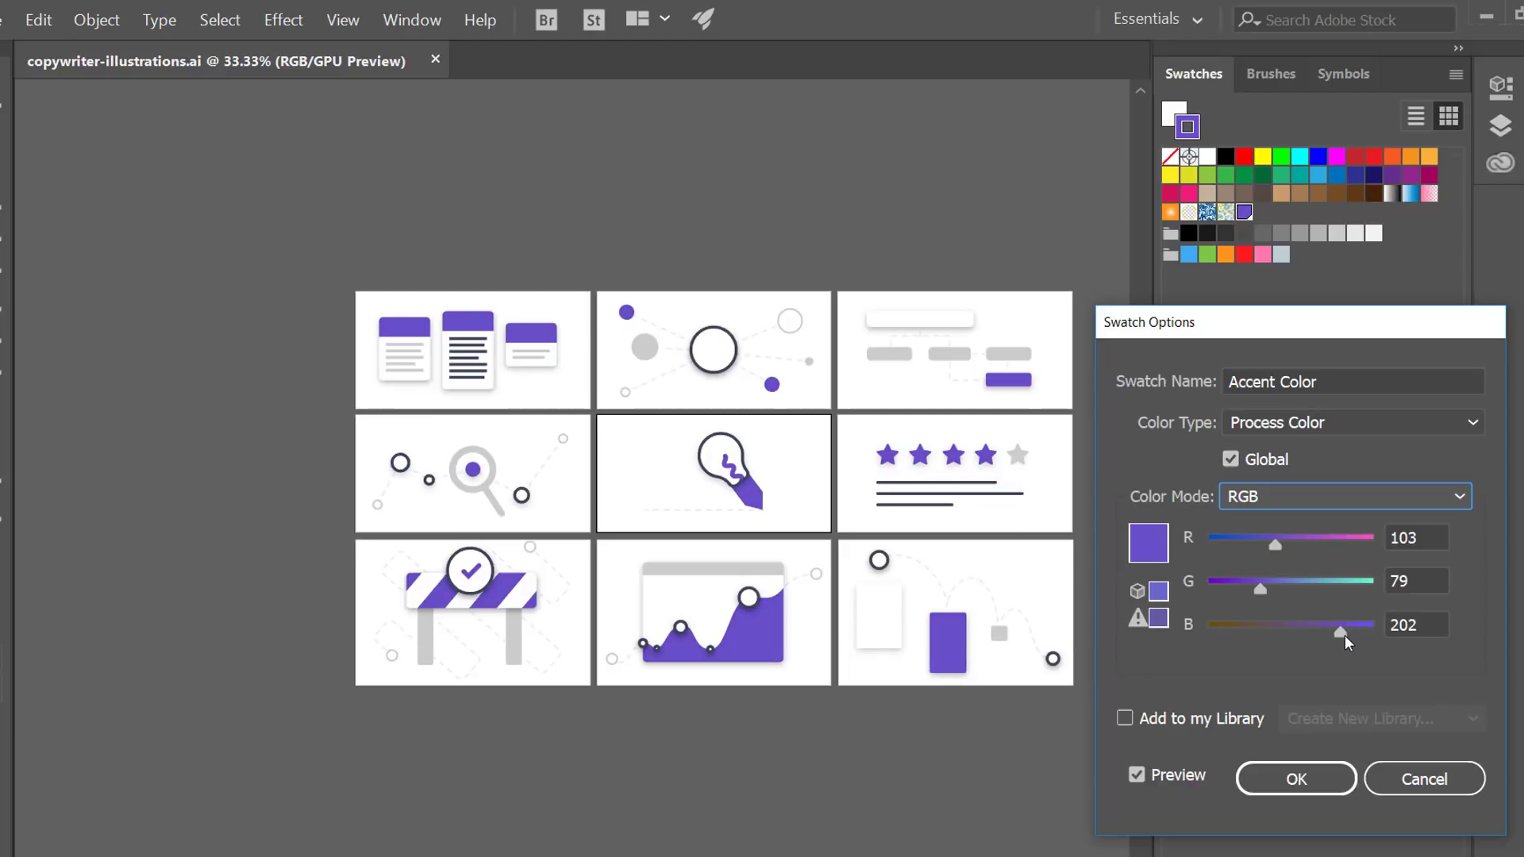
pyautogui.moveTo(1260, 589); pyautogui.dragTo(1290, 589)
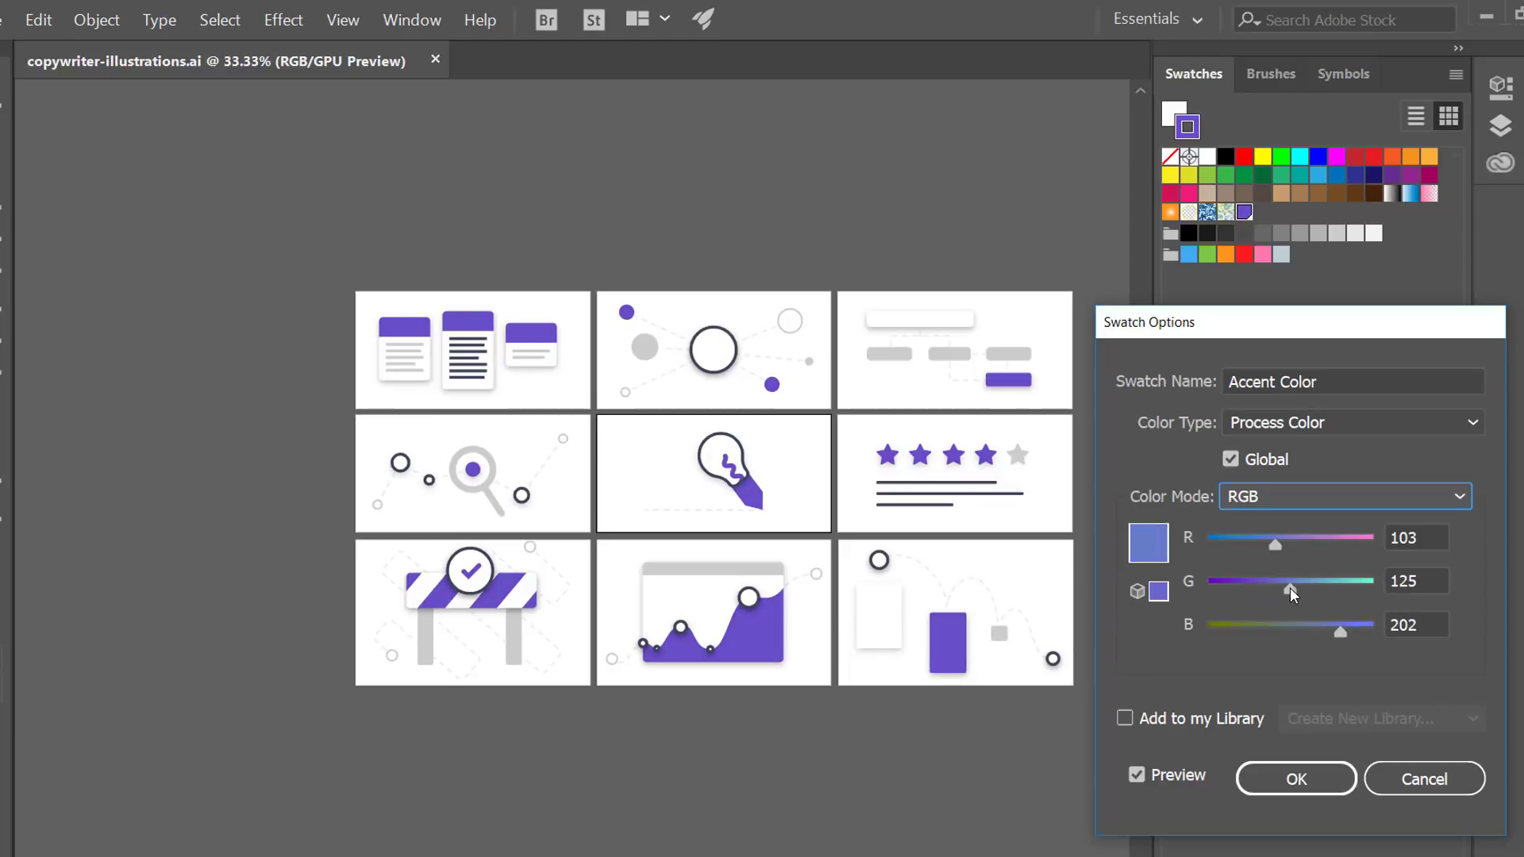
pyautogui.click(1307, 783)
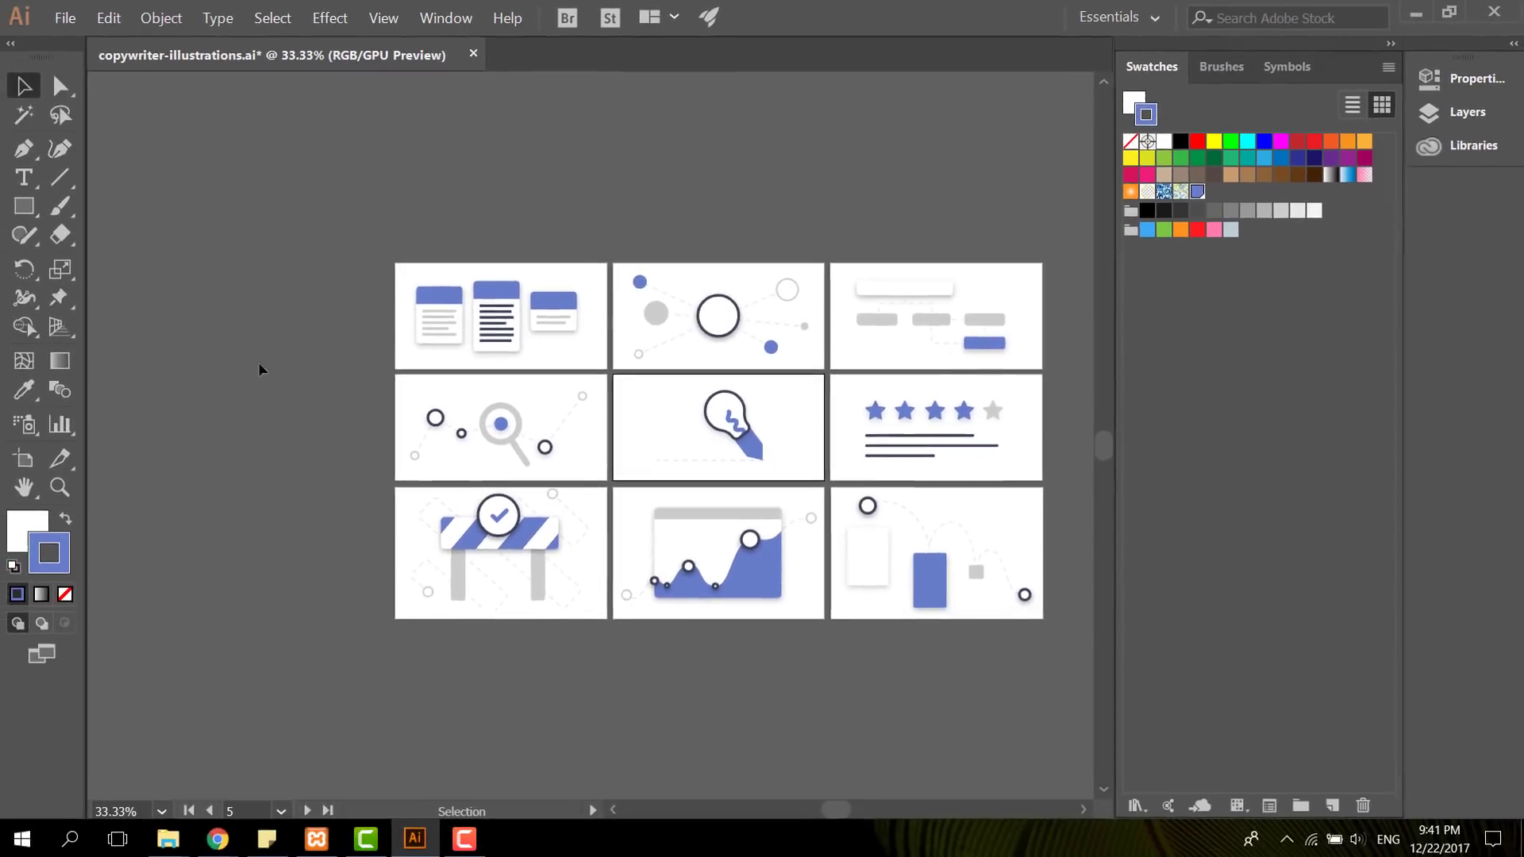
# Step: Export all nine artboards as 1x PNGs to D:\Downloads via Export for Screens
pyautogui.click(67, 19)
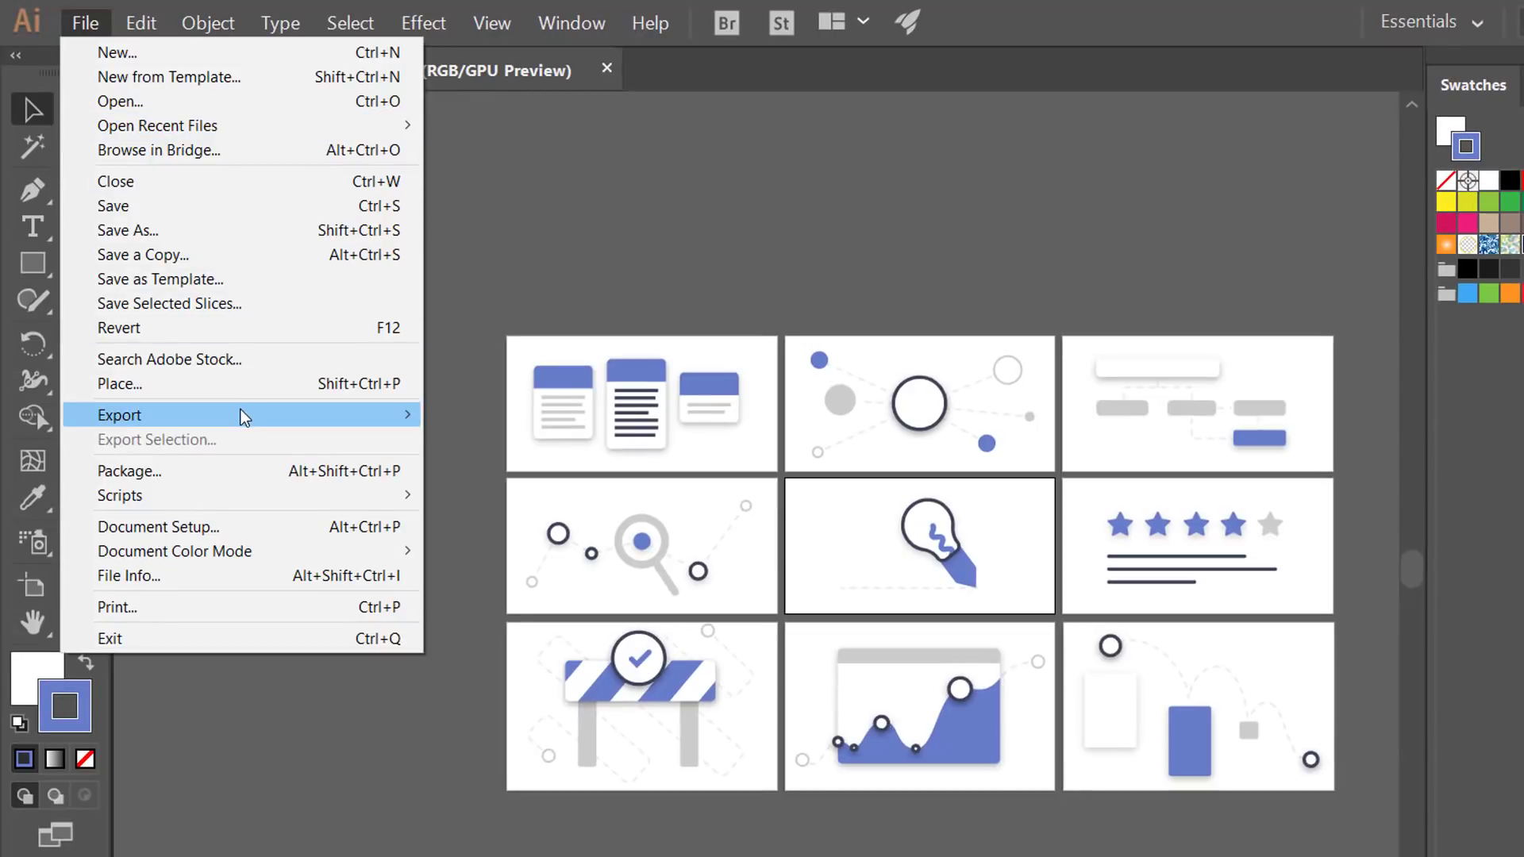
pyautogui.moveTo(245, 417)
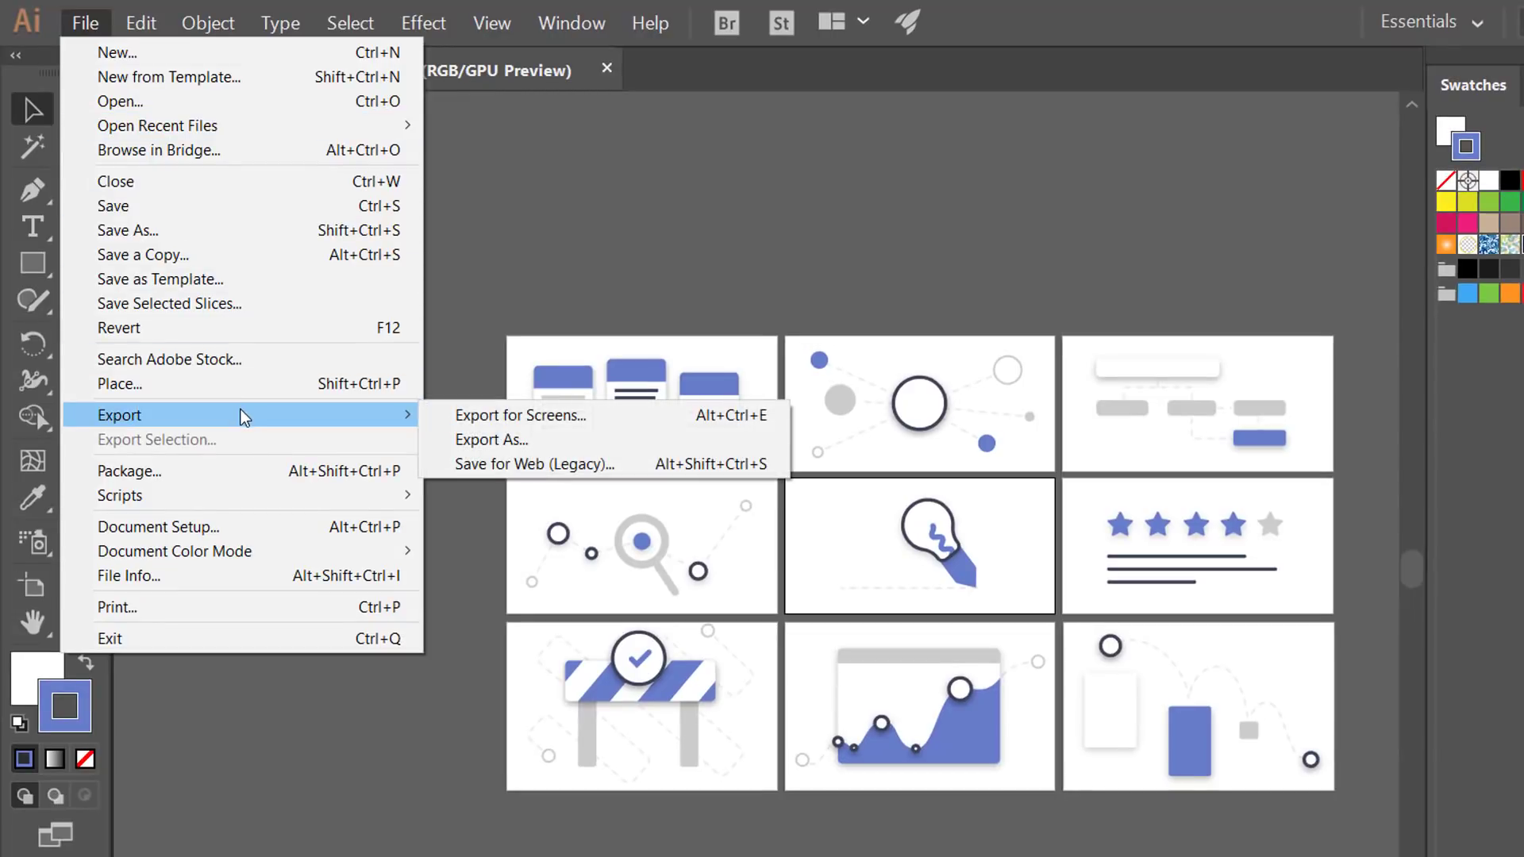
pyautogui.click(524, 416)
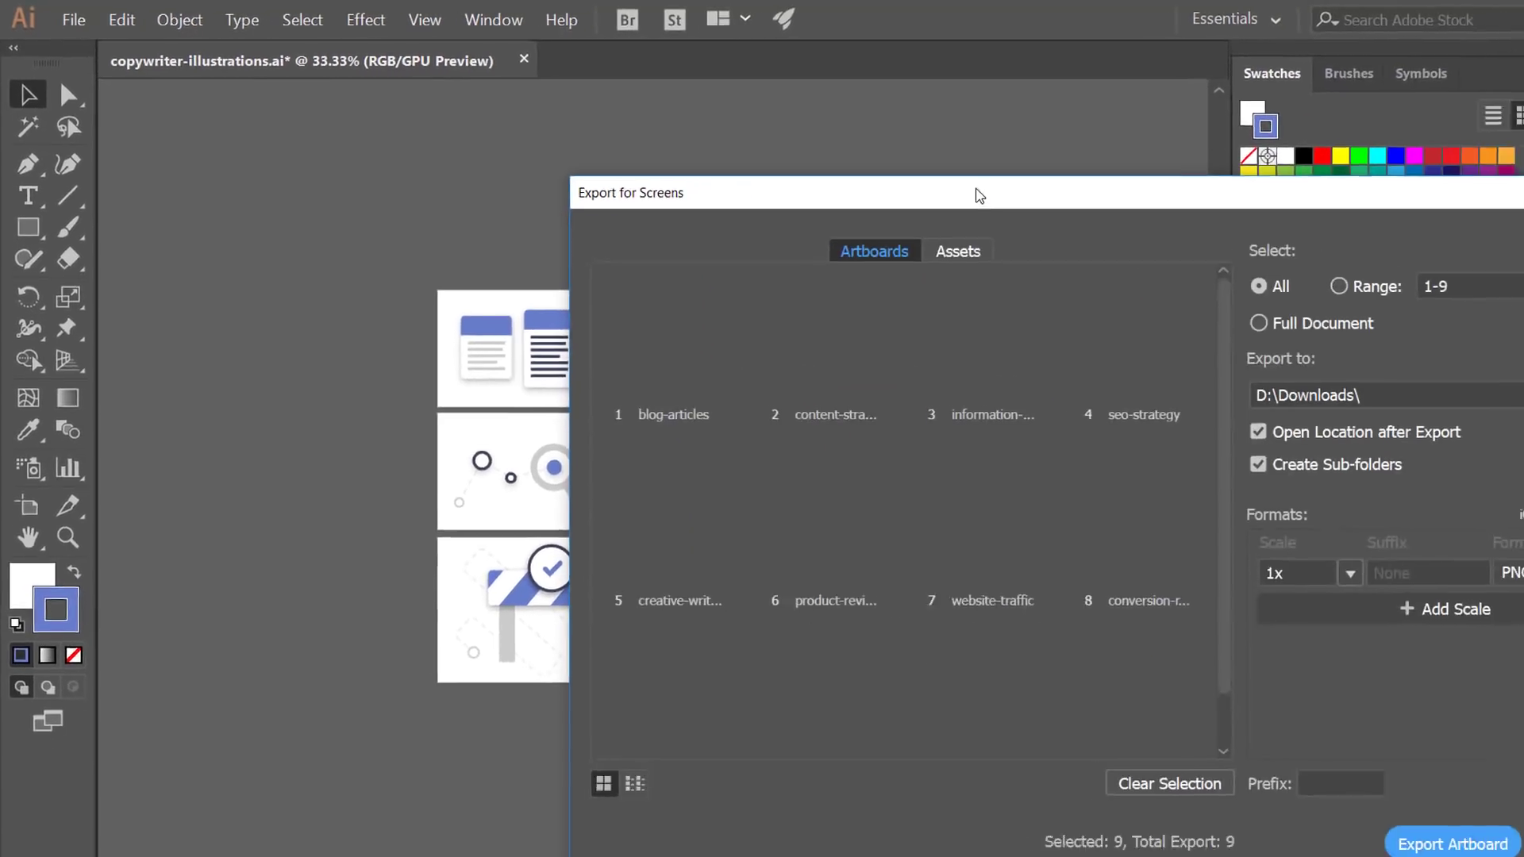
pyautogui.moveTo(1117, 212); pyautogui.dragTo(912, 119)
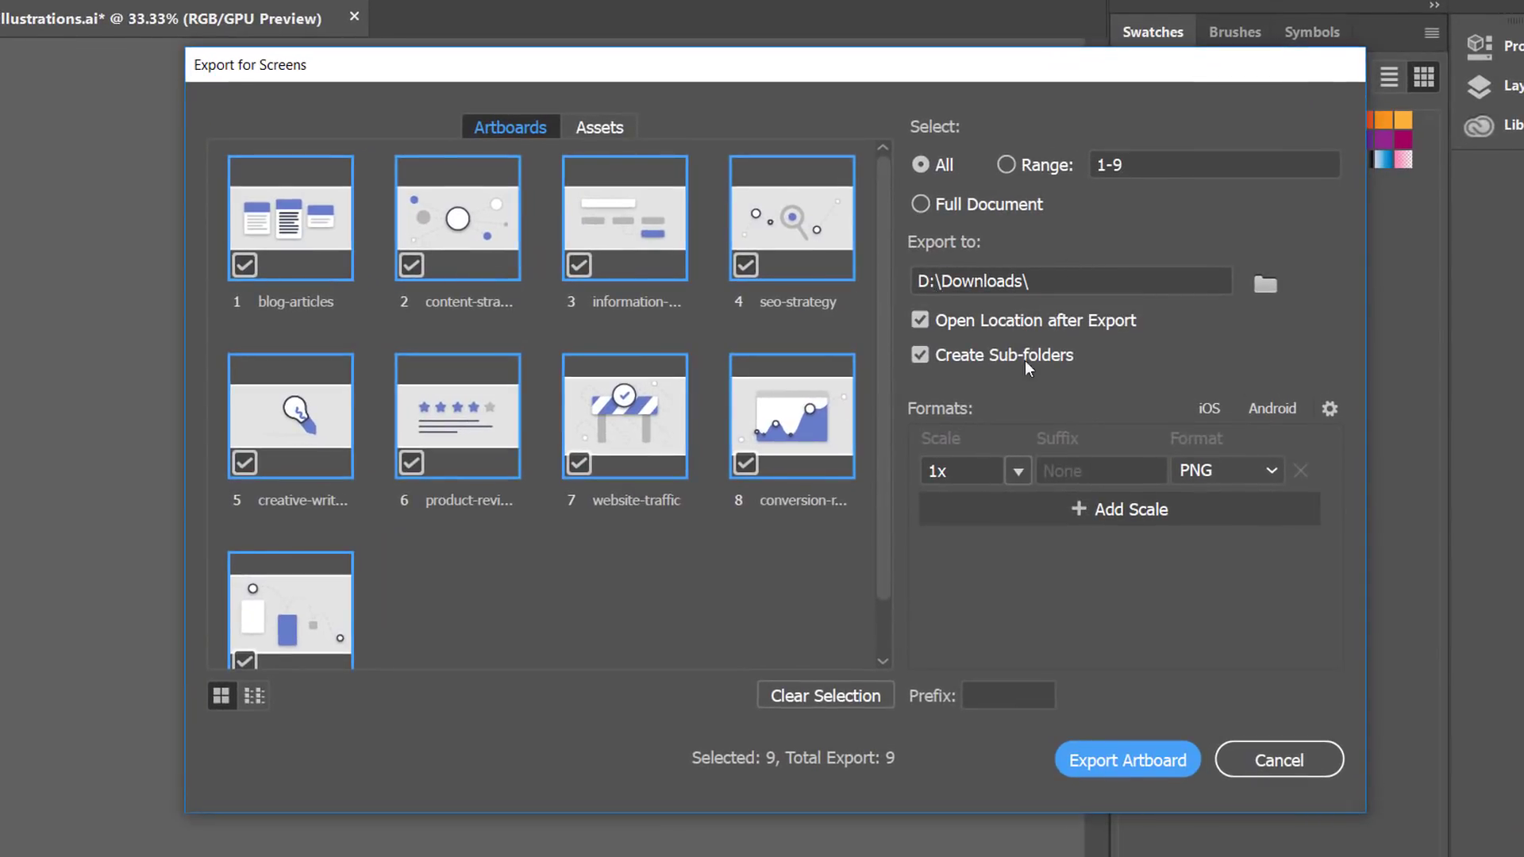
pyautogui.click(1237, 473)
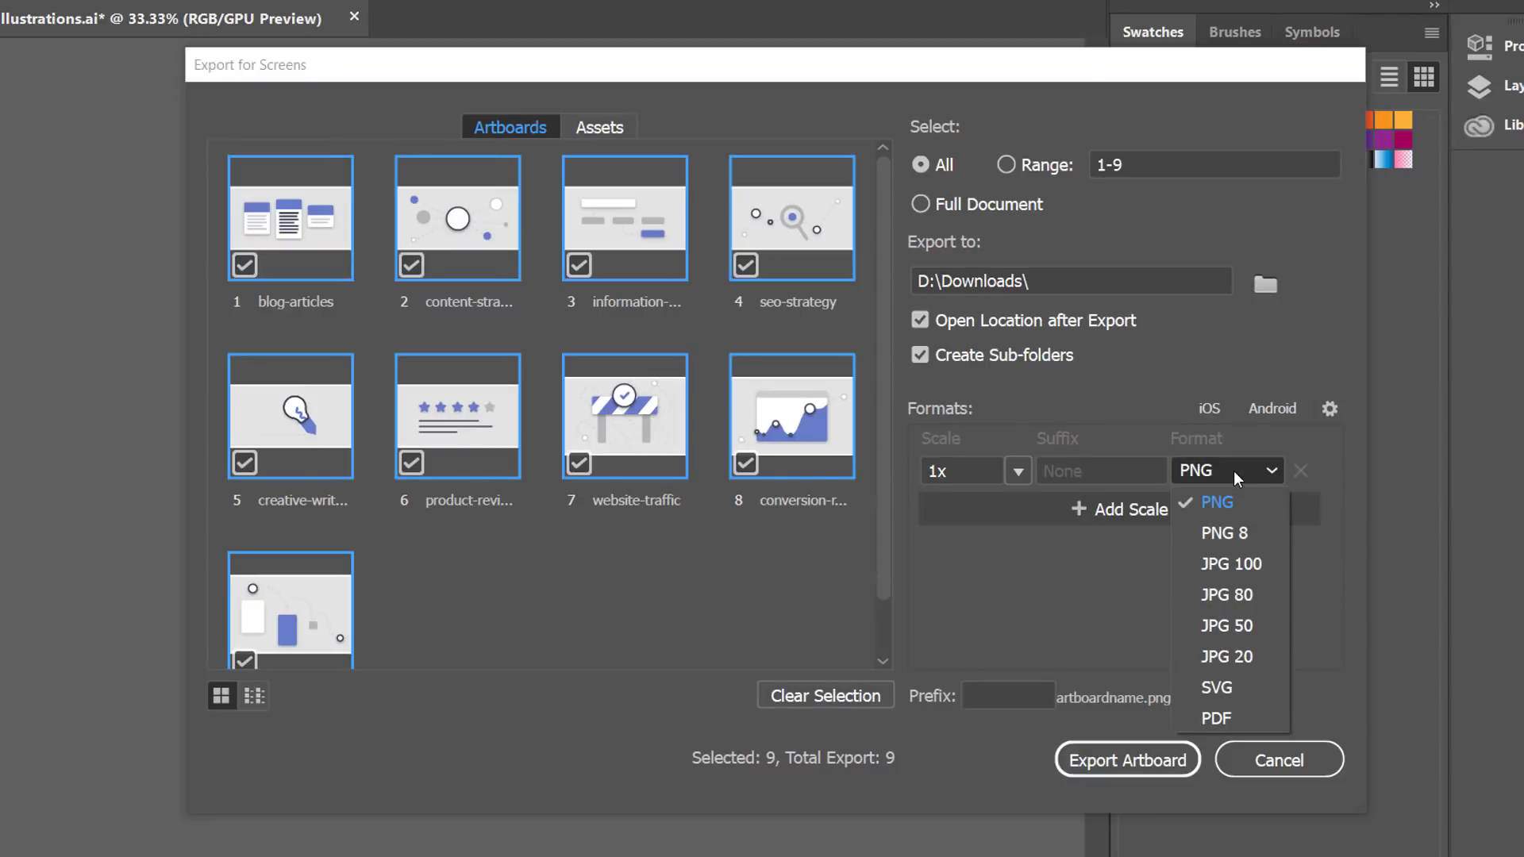
pyautogui.click(1235, 516)
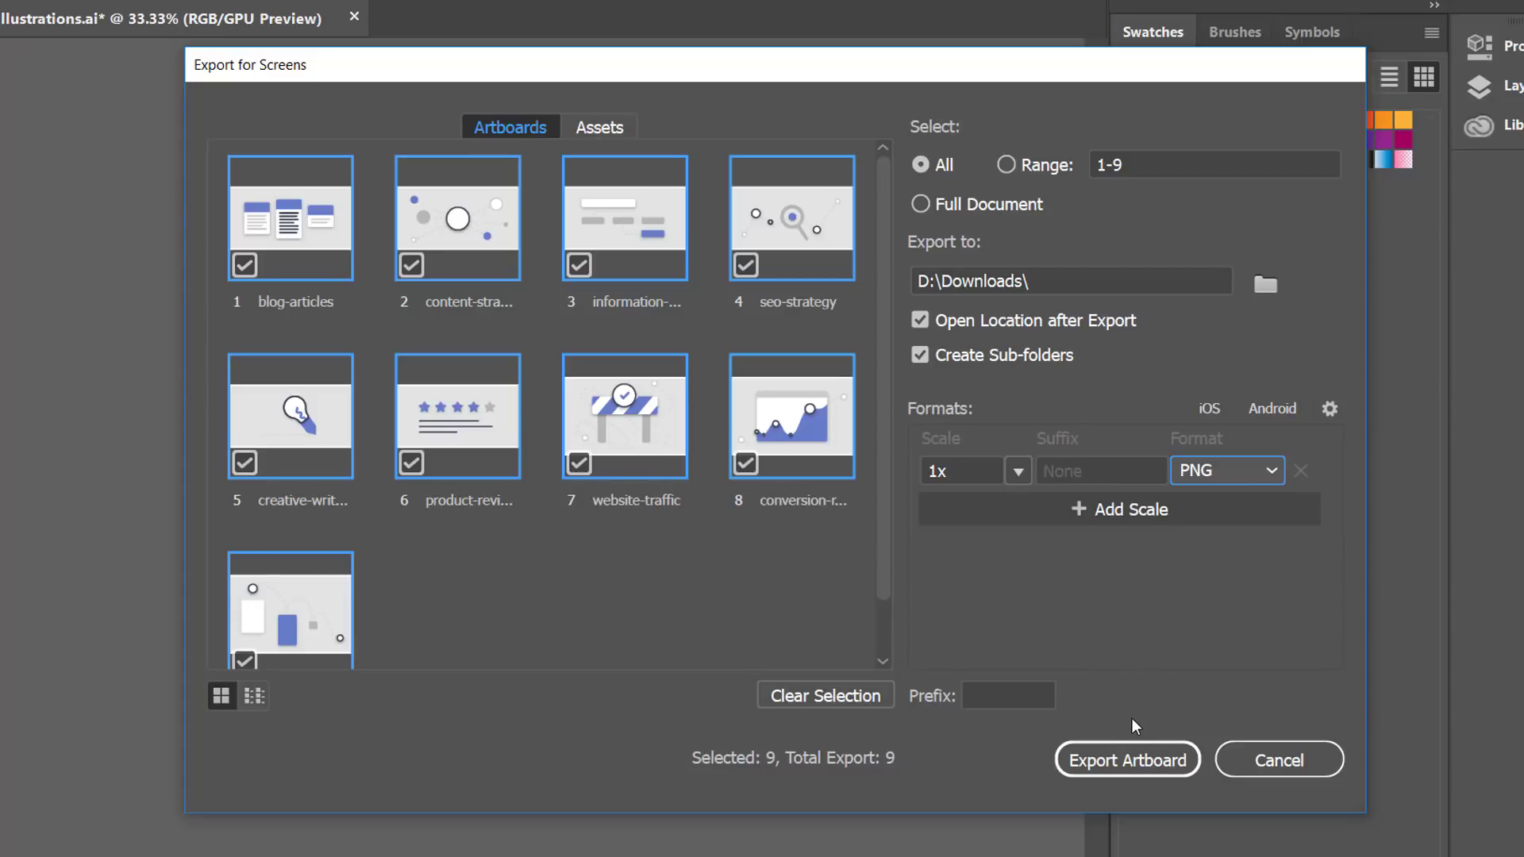
pyautogui.click(1121, 764)
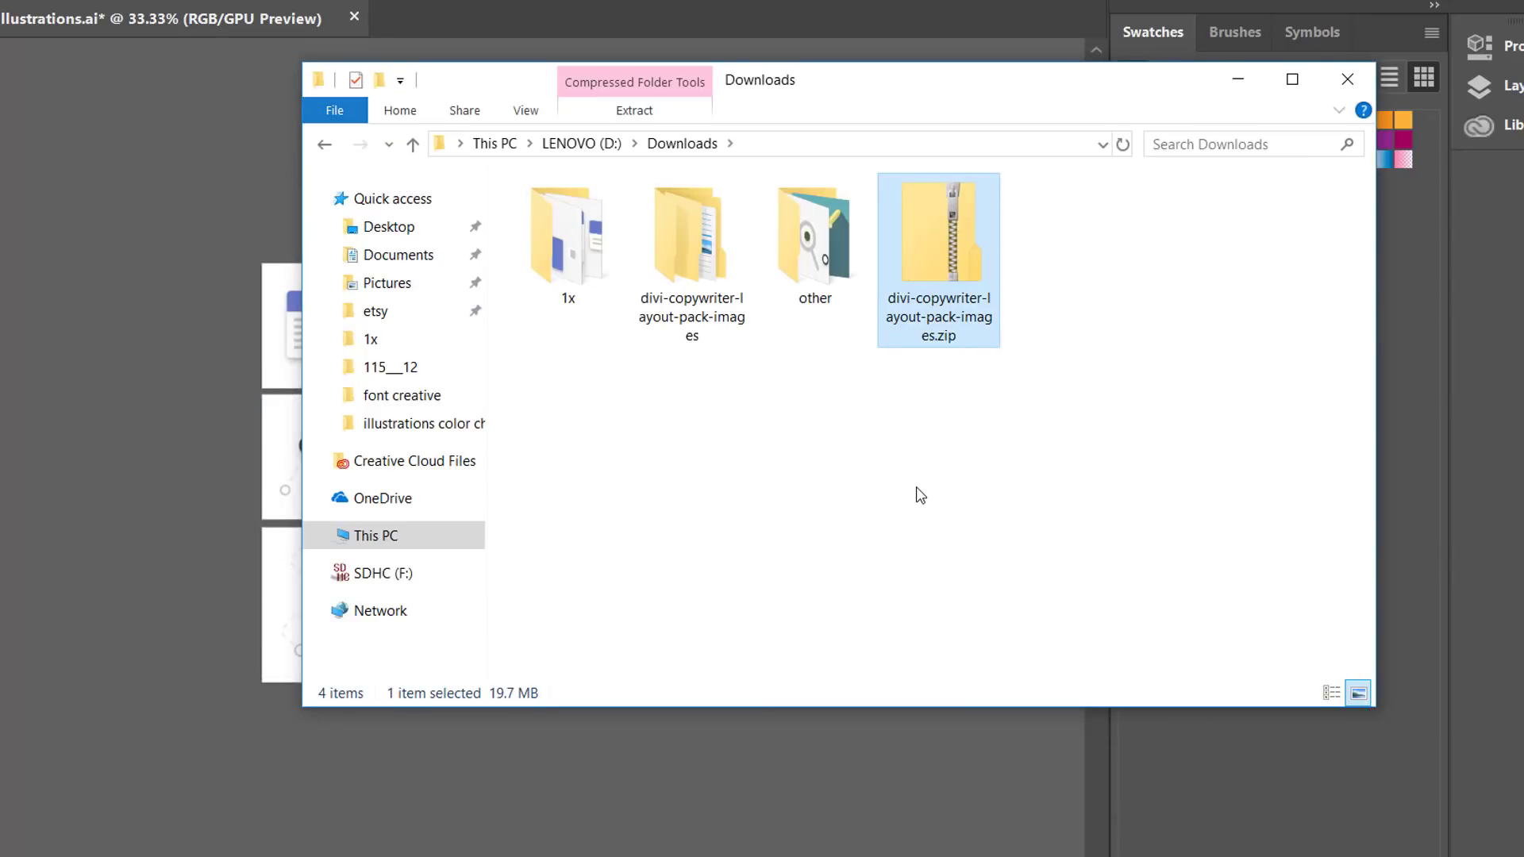
# Step: Check the exported PNGs in the 1x folder, starting with blog-articles.png, then close the viewer and folder
pyautogui.doubleClick(554, 286)
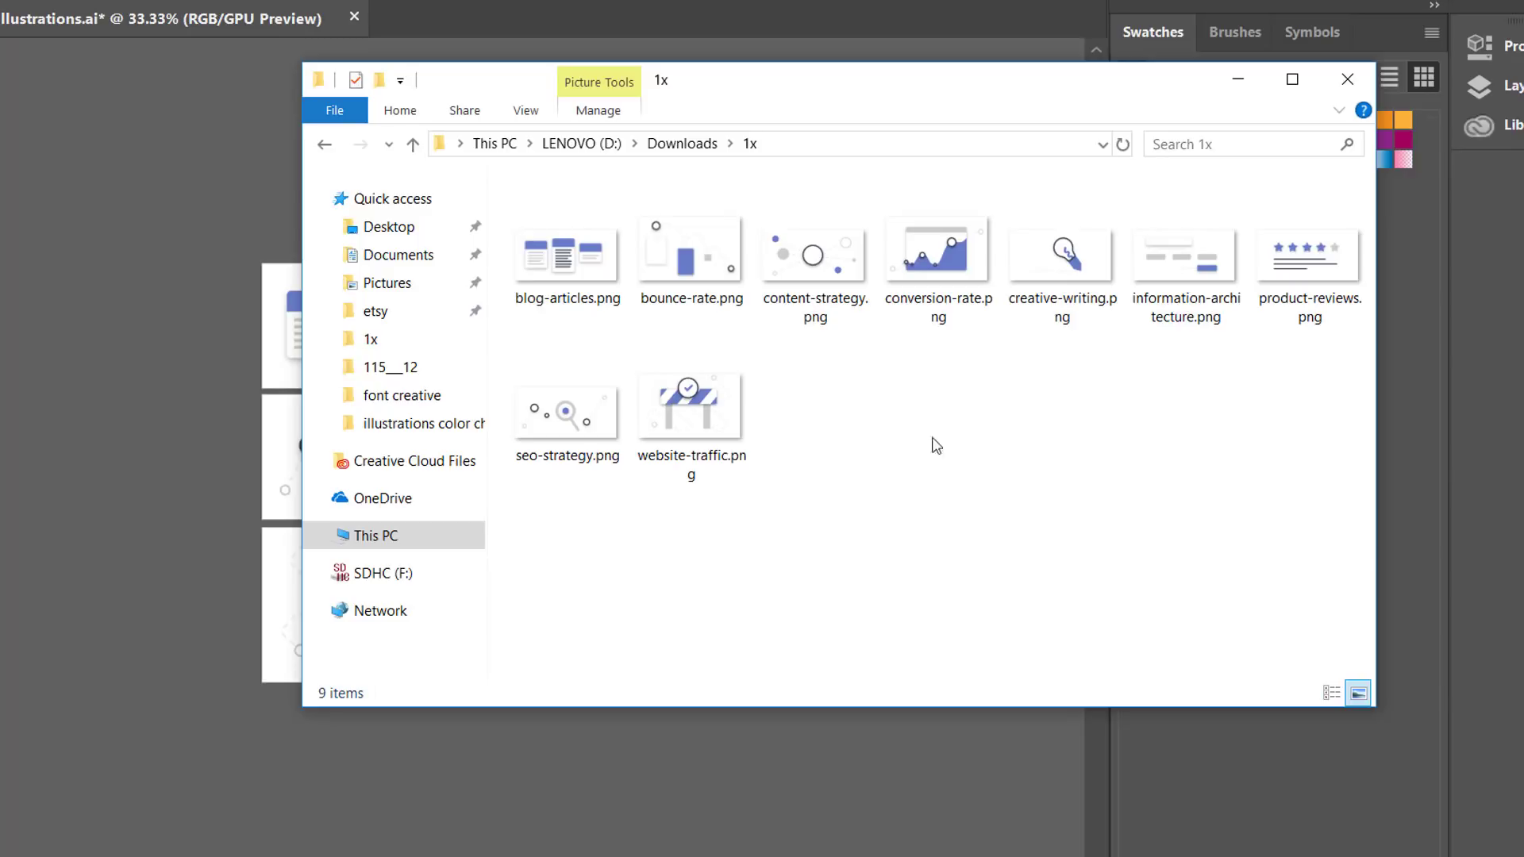
pyautogui.click(593, 283)
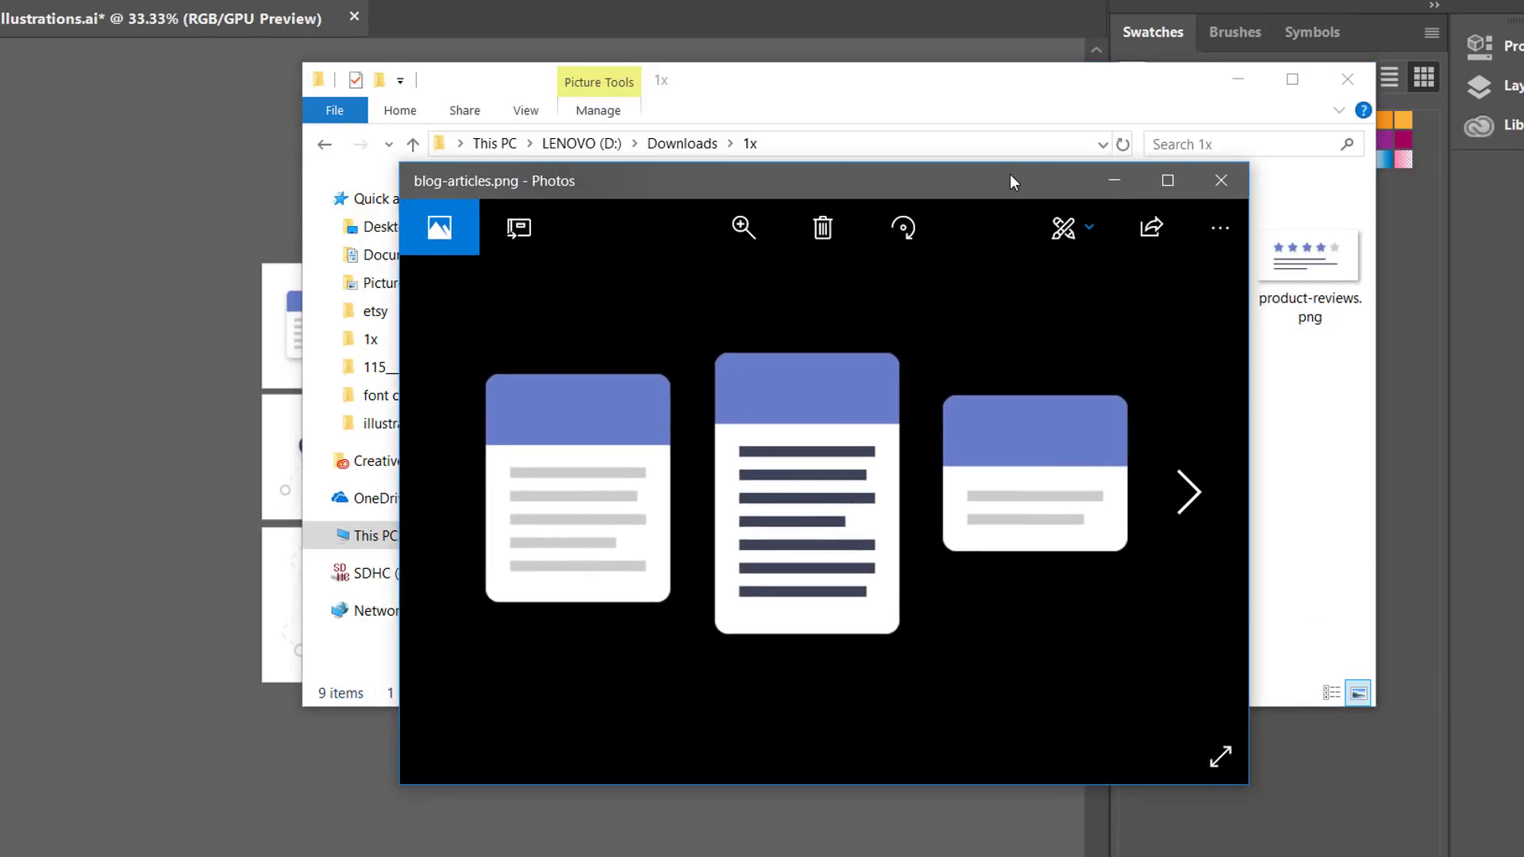
pyautogui.press('Right')
pyautogui.press('Right')
pyautogui.press('Right')
pyautogui.press('Right')
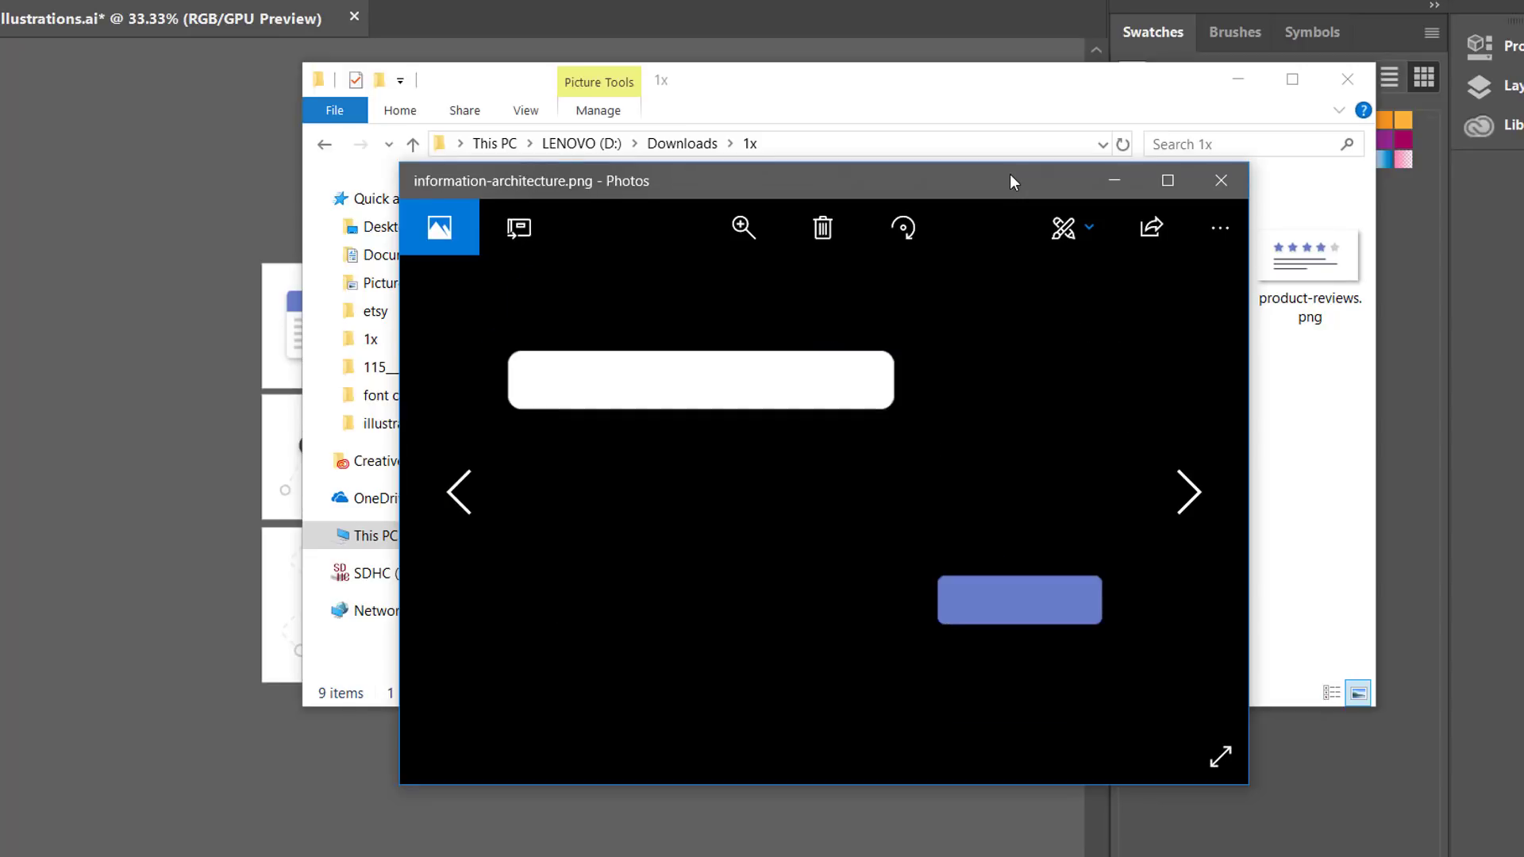
pyautogui.click(1222, 183)
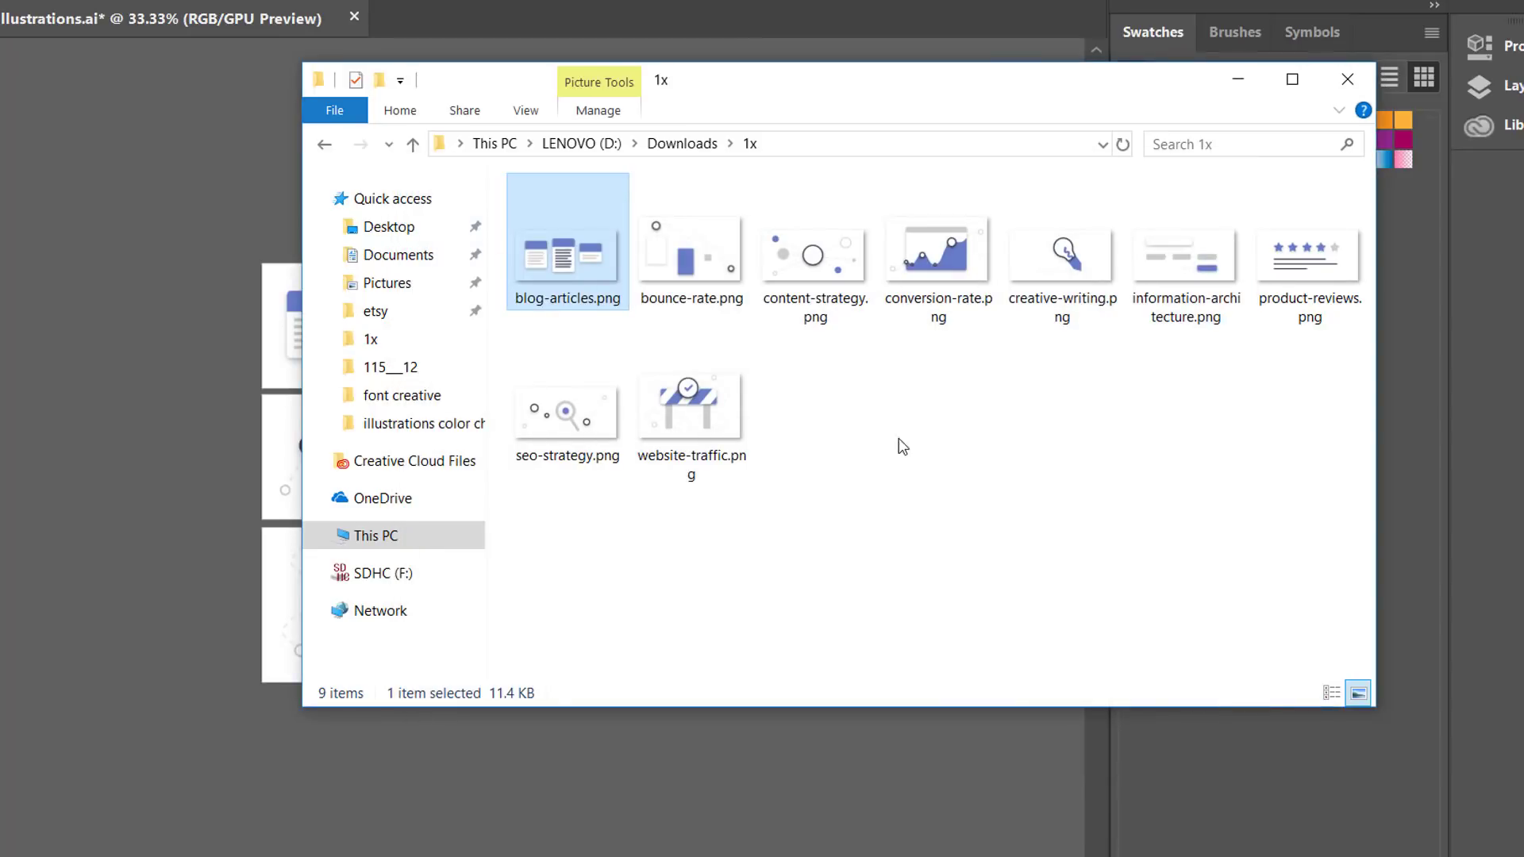
pyautogui.click(903, 447)
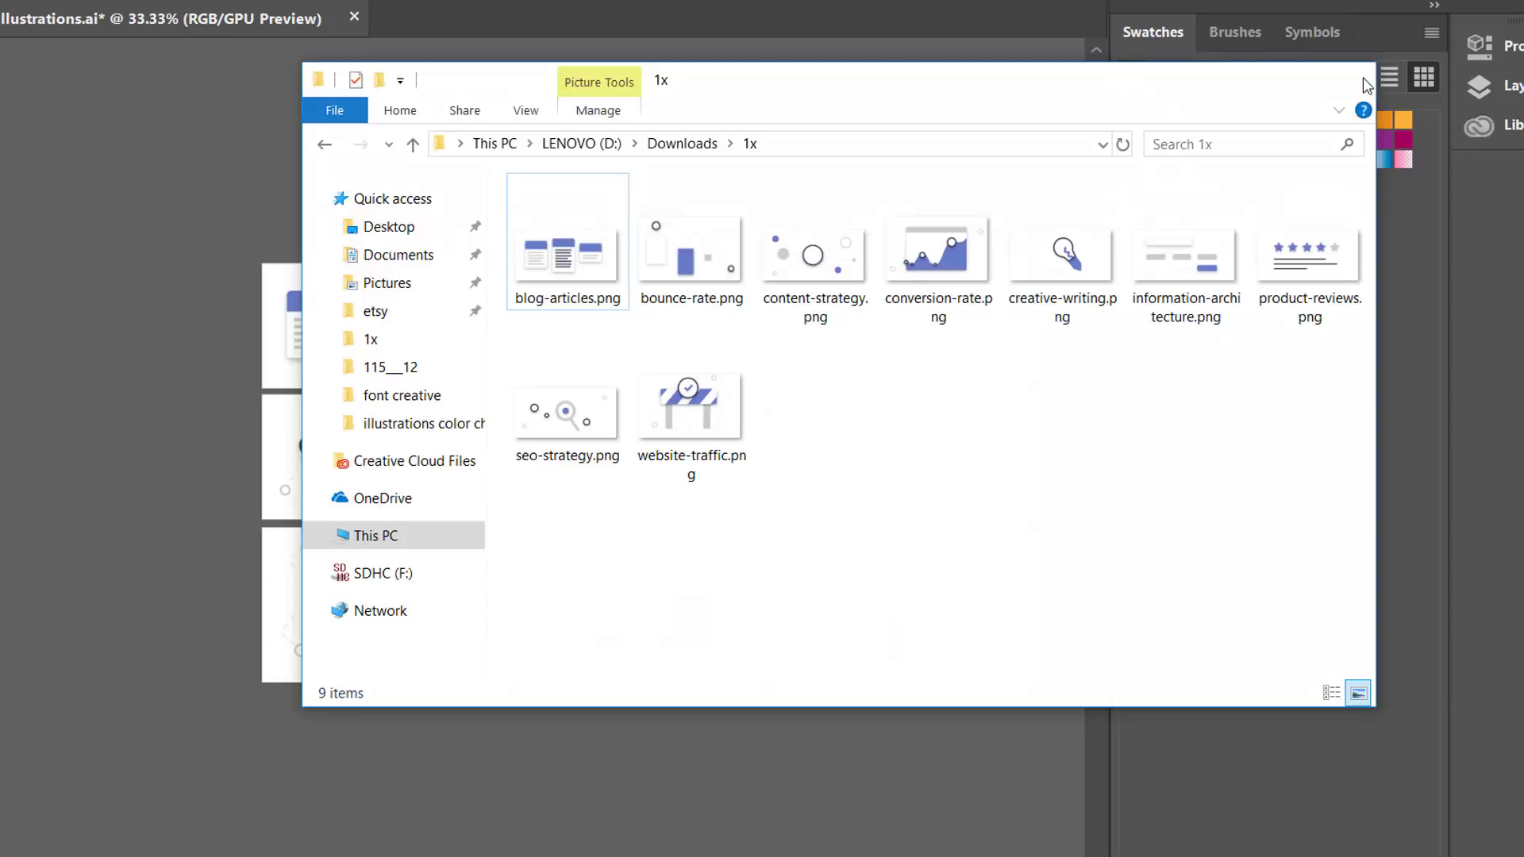
pyautogui.click(1348, 79)
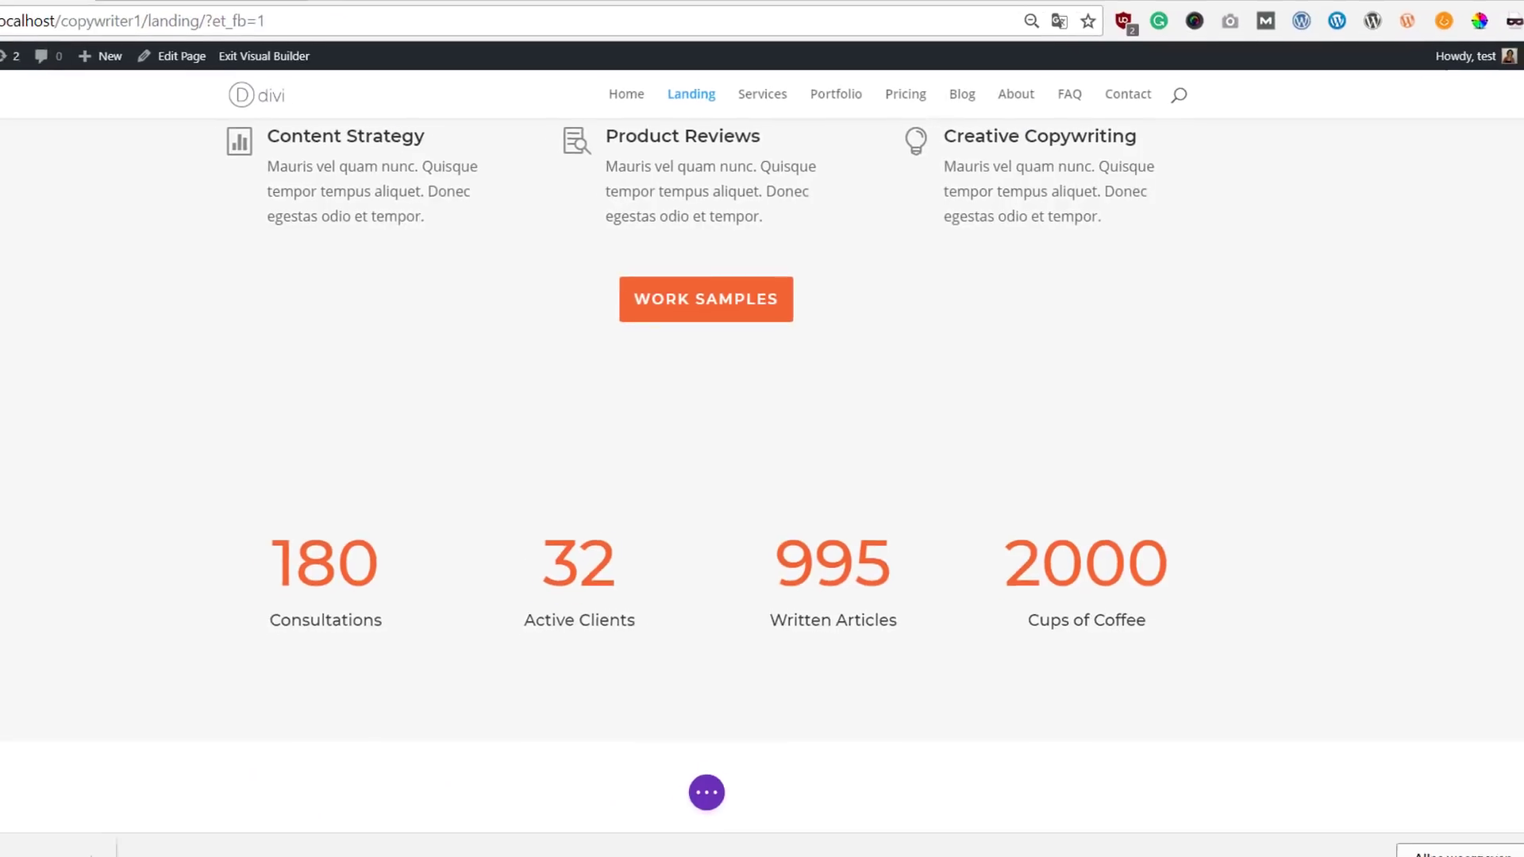
# Step: Replace the chart Image module's picture with conversion-rate.png uploaded from the 1x exports folder
pyautogui.scroll(10, 831, 325)
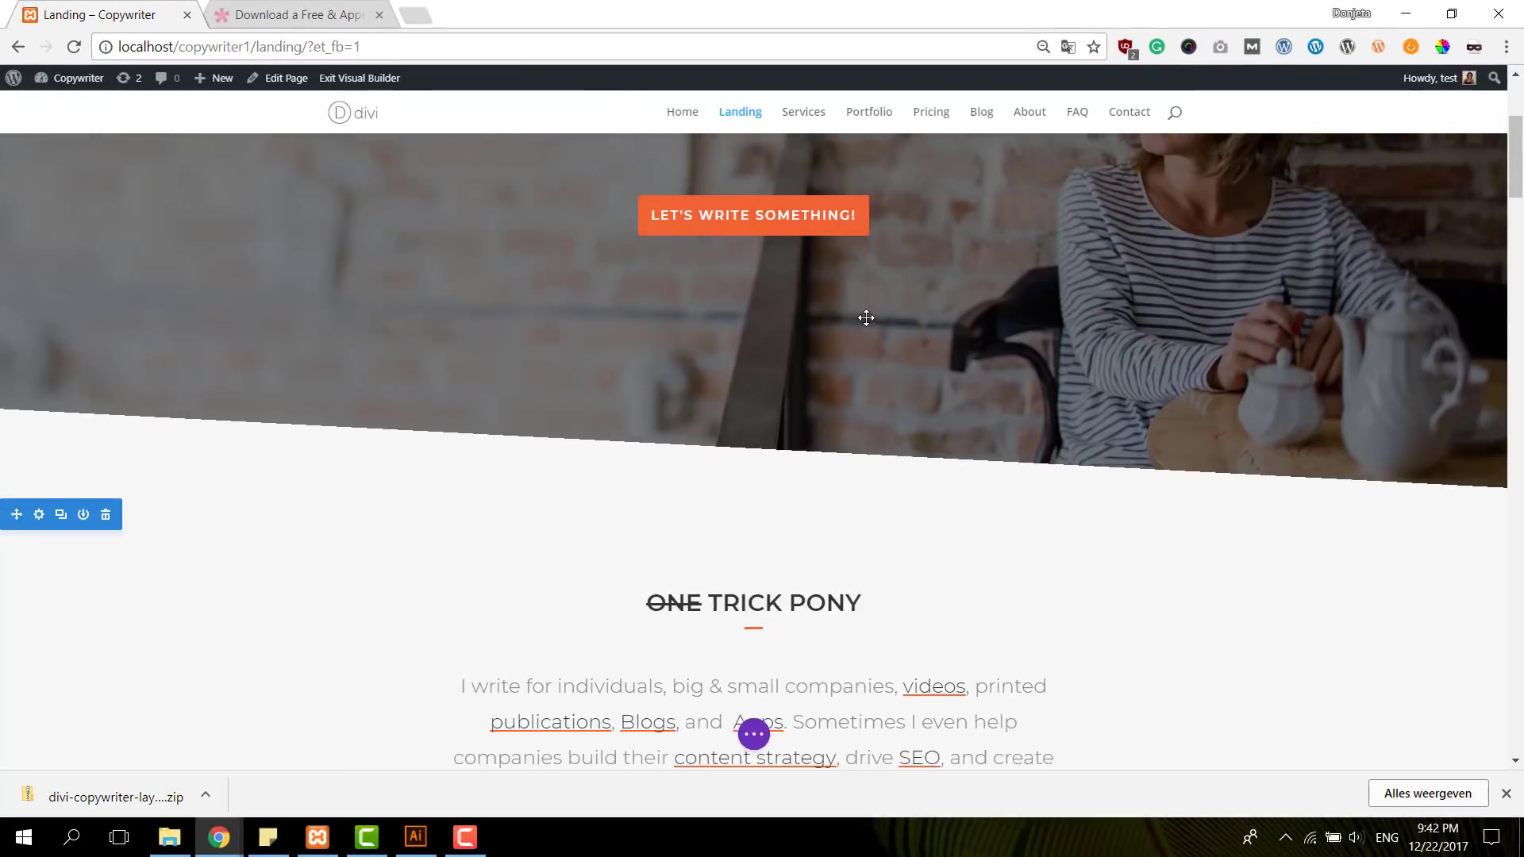
pyautogui.scroll(-10, 830, 326)
pyautogui.scroll(-8, 865, 318)
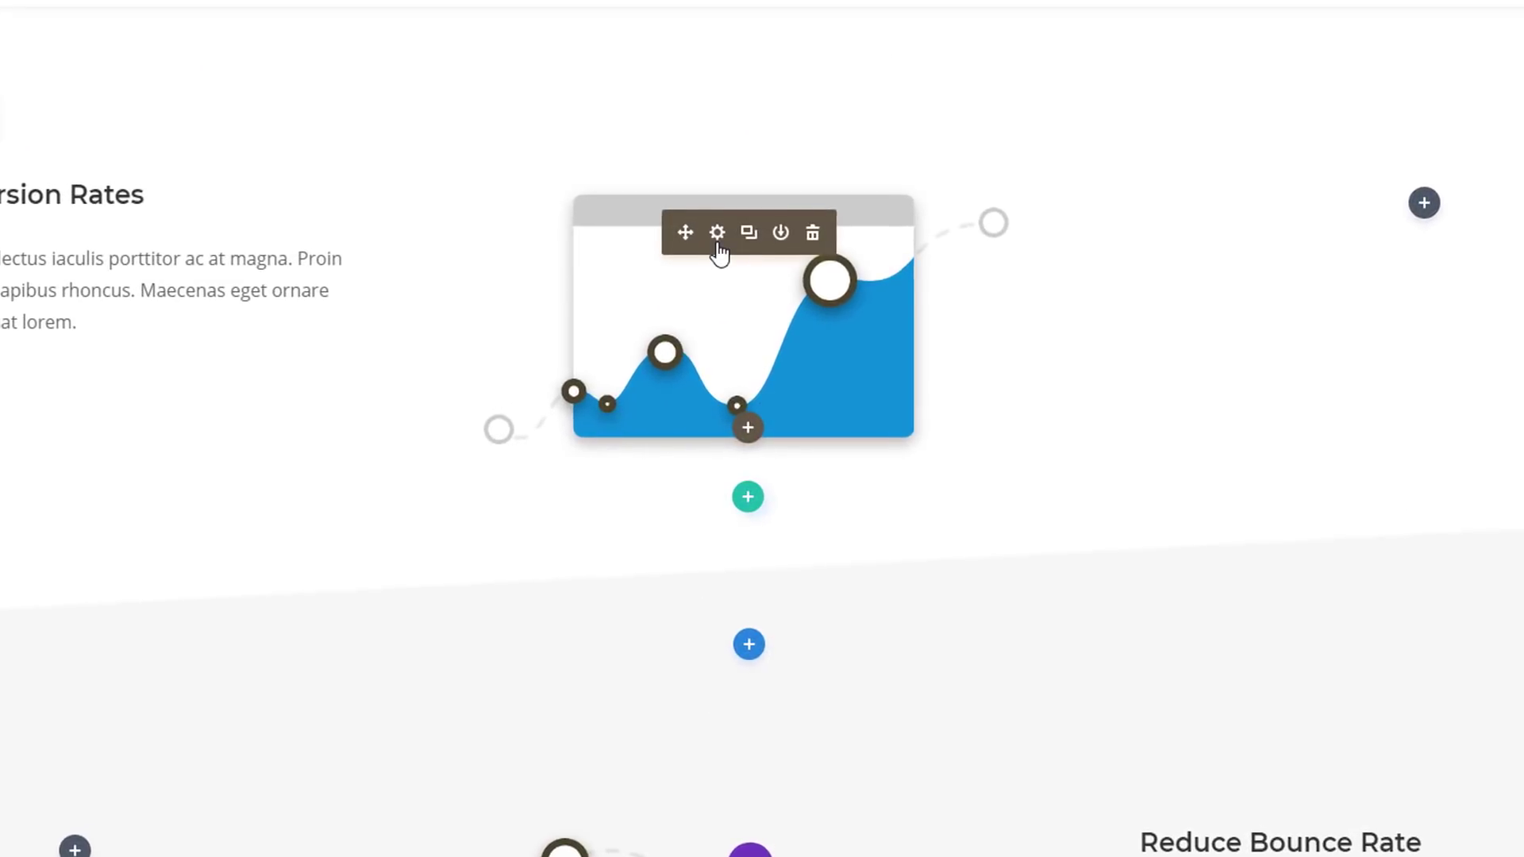
pyautogui.click(717, 239)
pyautogui.click(1406, 316)
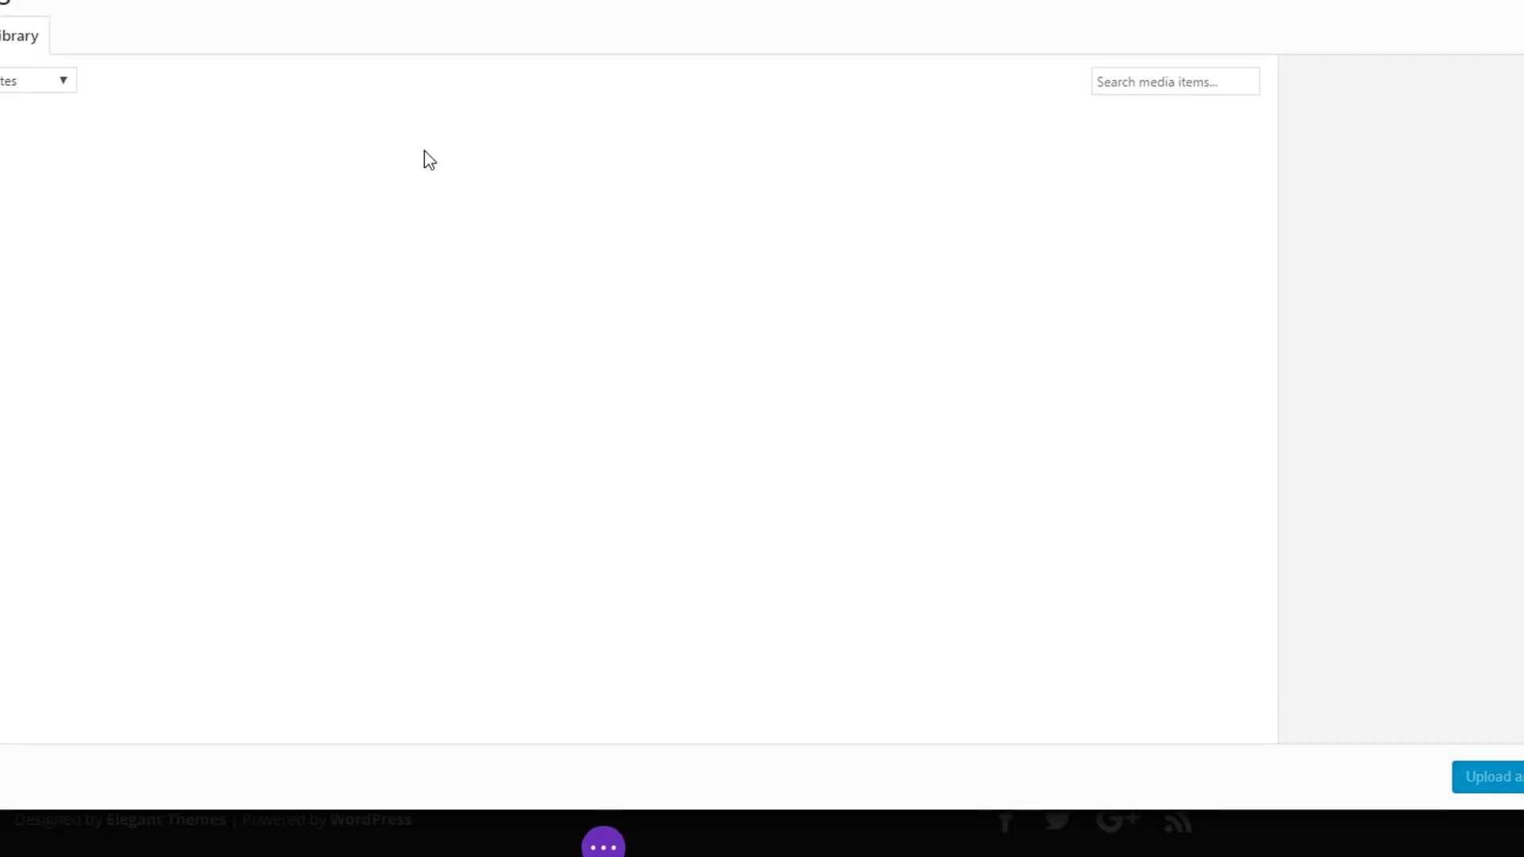
pyautogui.click(140, 123)
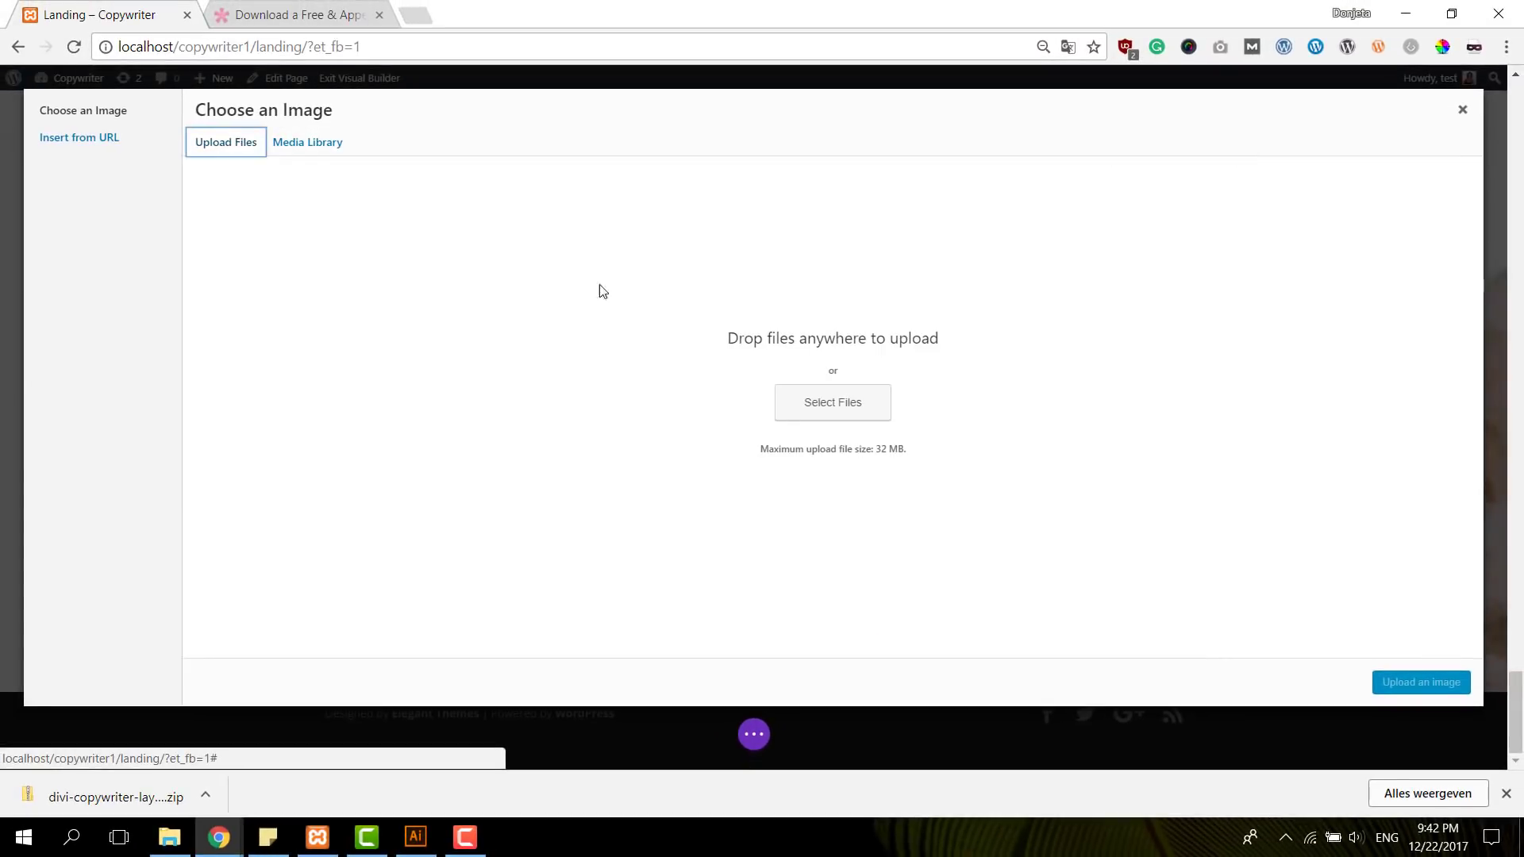
pyautogui.click(861, 405)
pyautogui.doubleClick(272, 201)
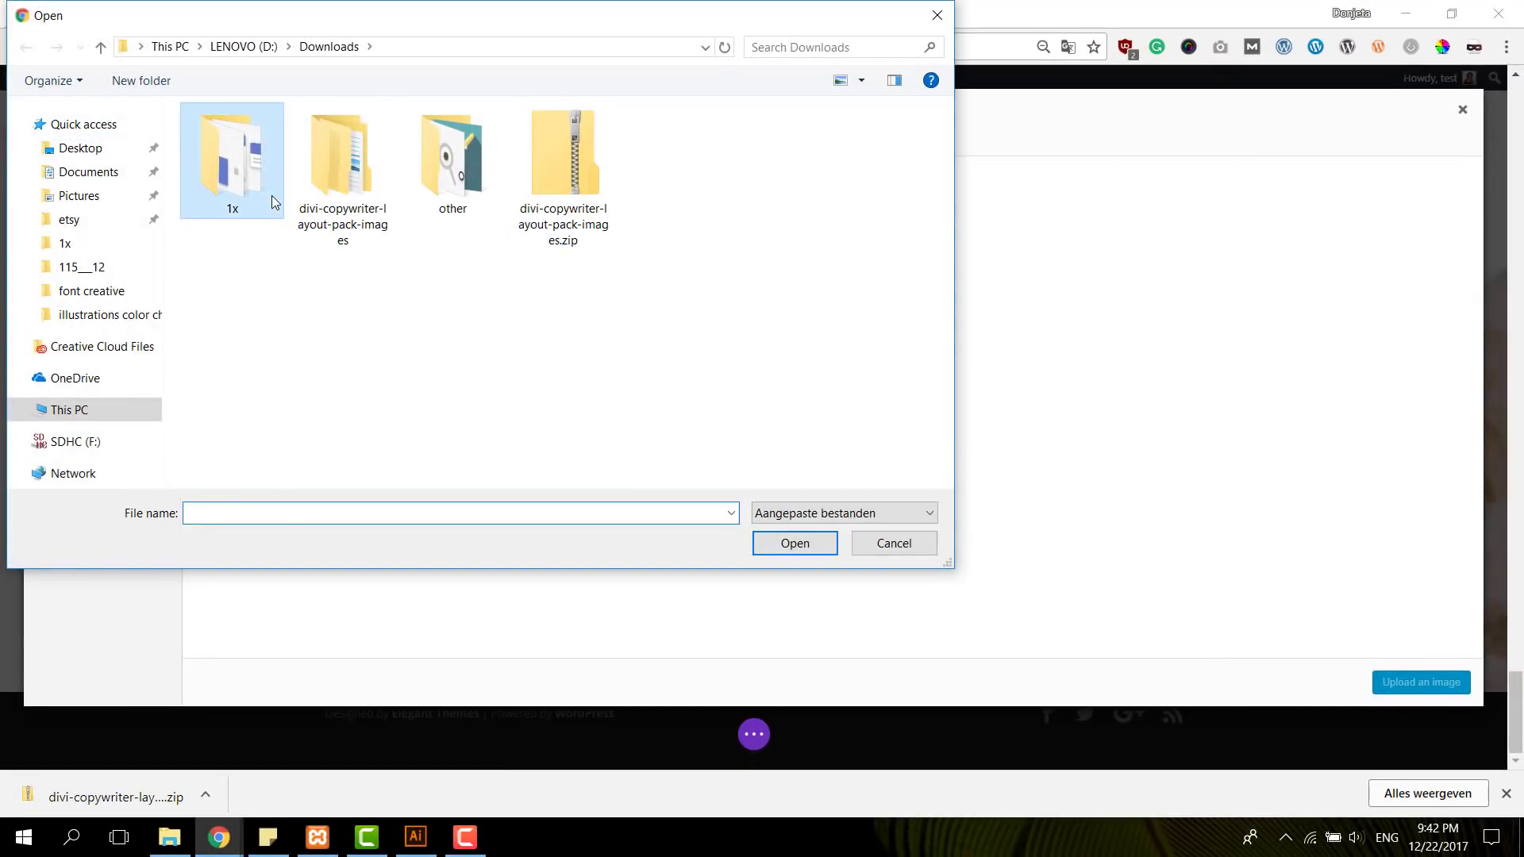
pyautogui.doubleClick(565, 131)
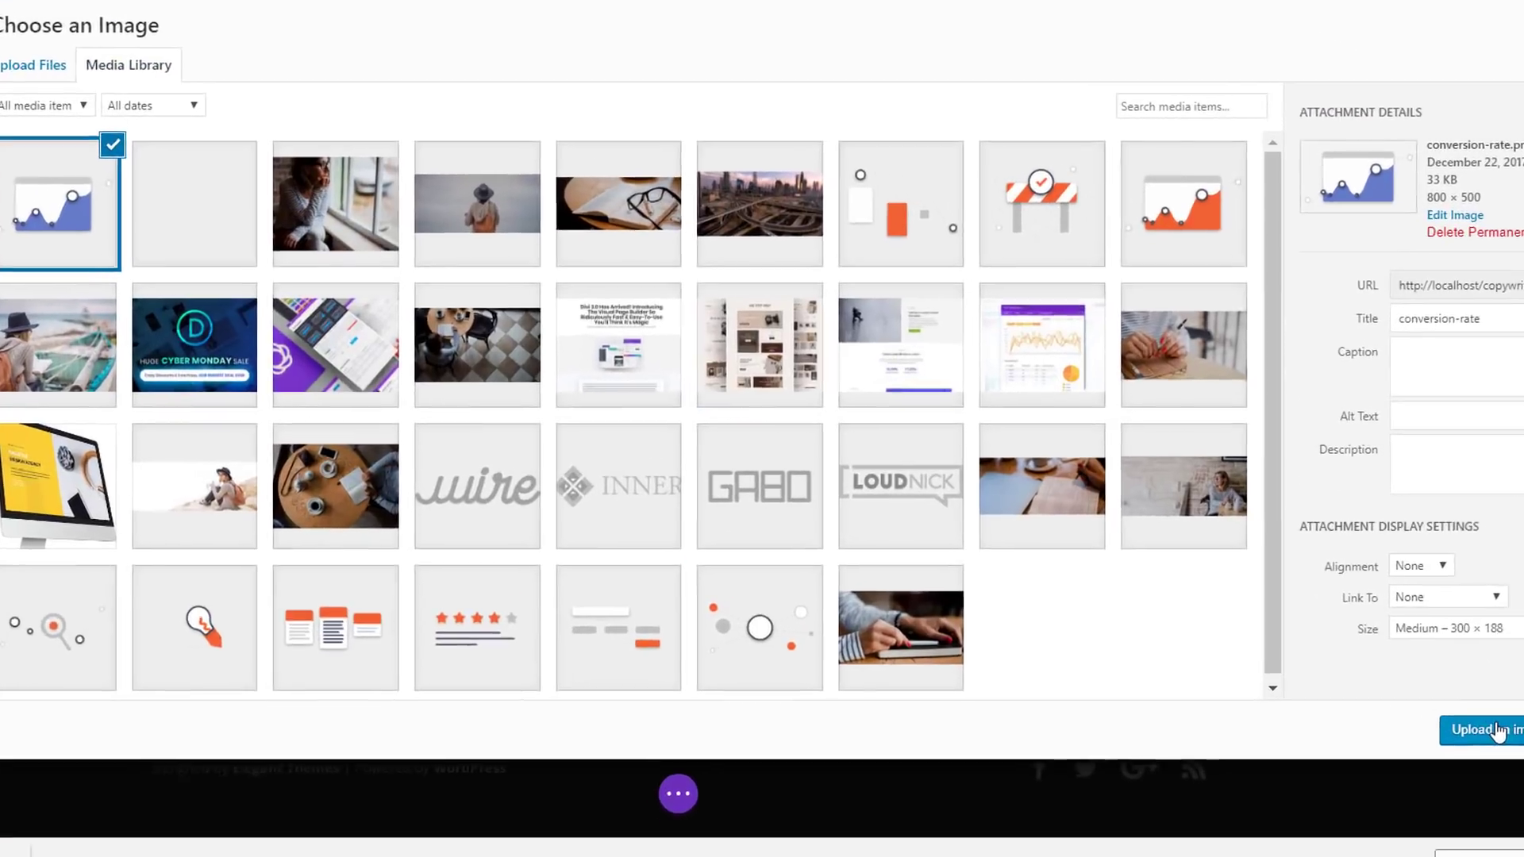
pyautogui.click(1421, 682)
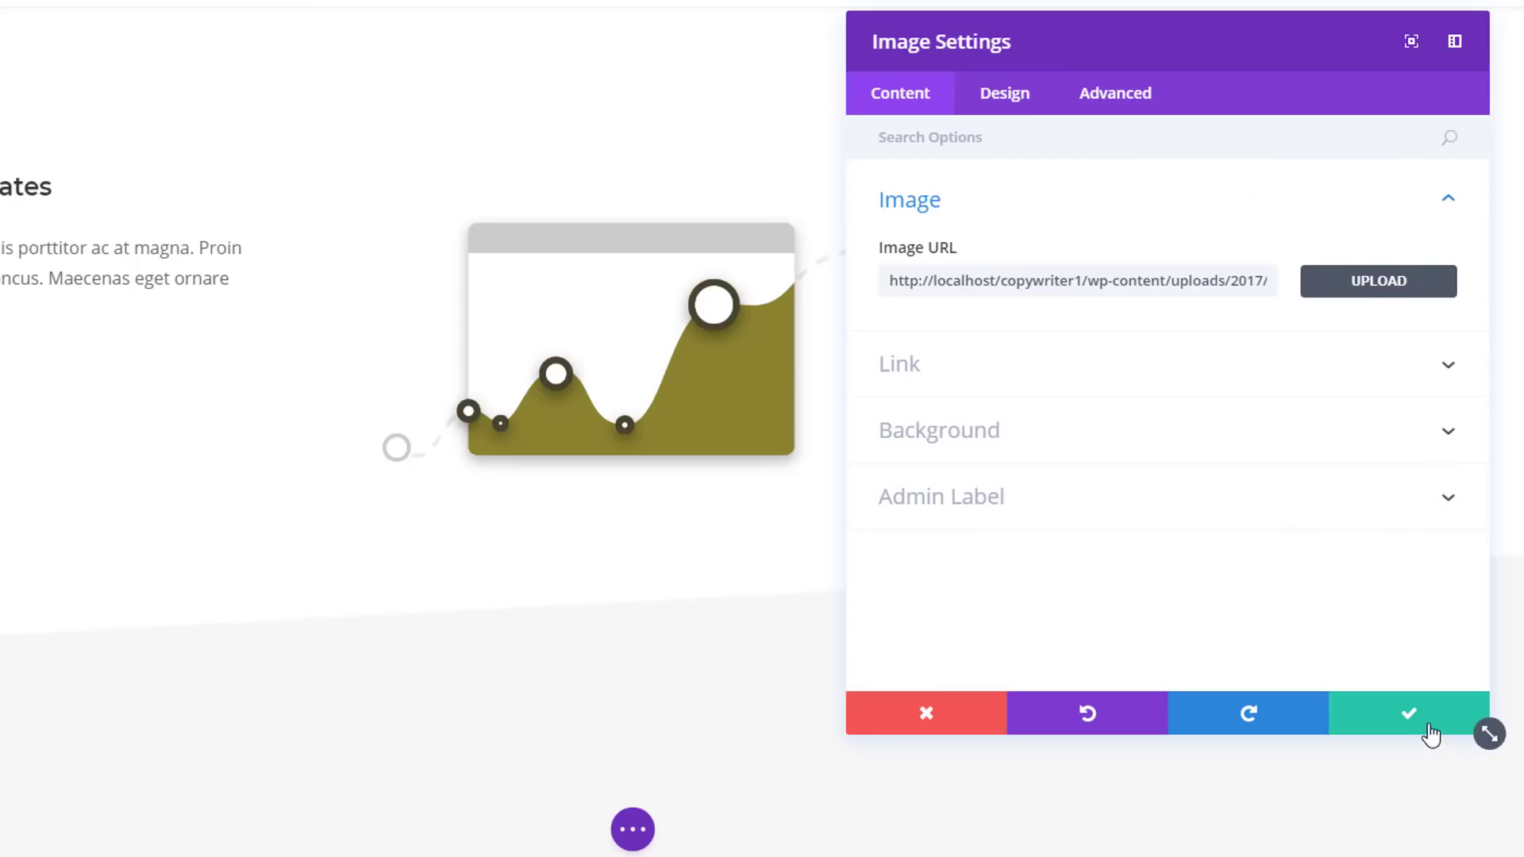
# Step: Reset the image's Hue filter to 0deg so the chart shows blue, and save the settings
pyautogui.click(1031, 112)
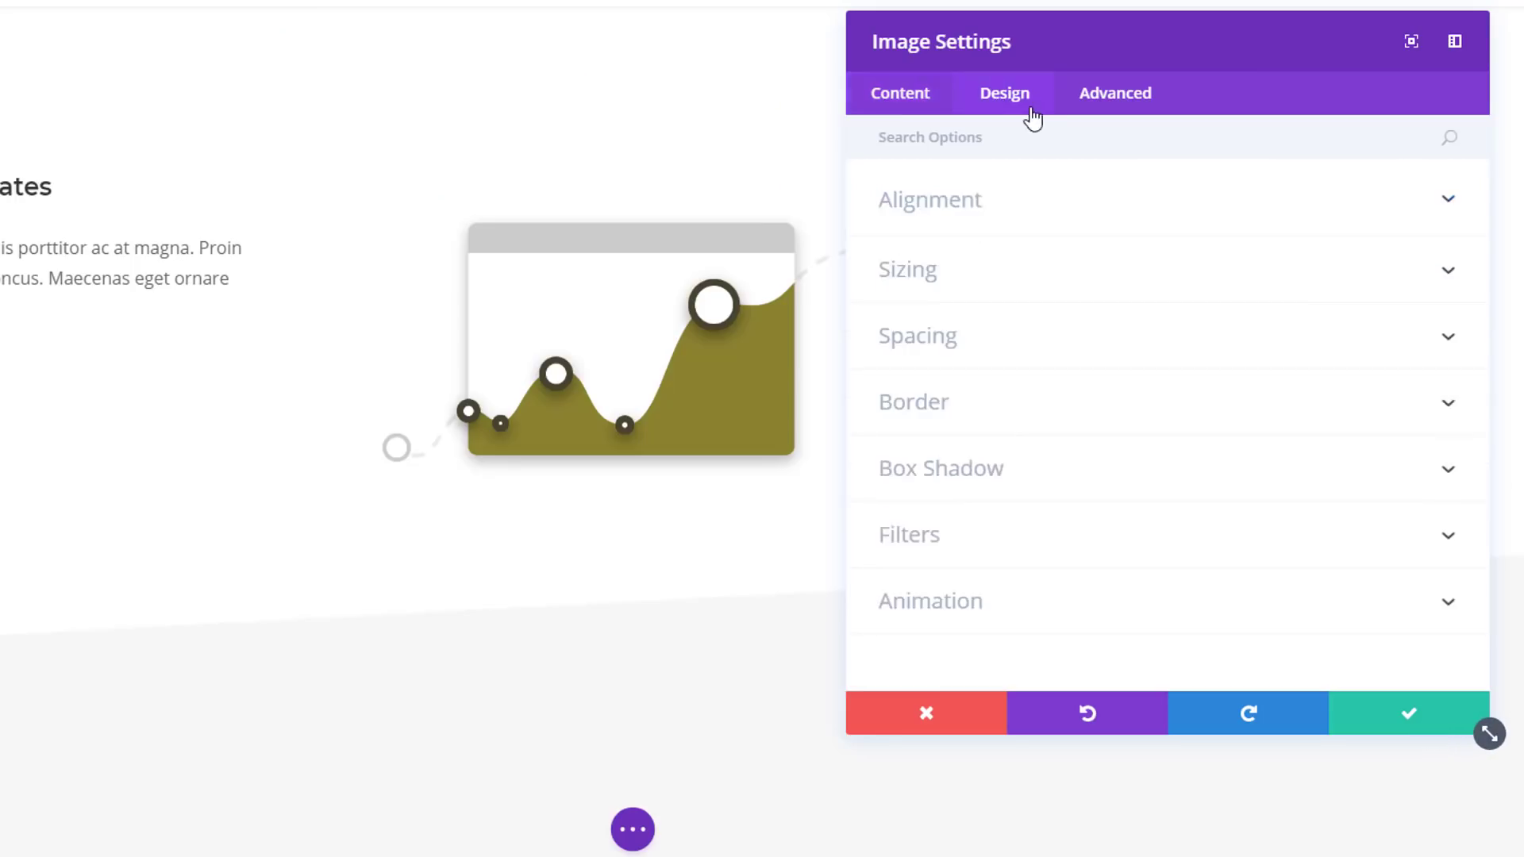
pyautogui.click(1085, 534)
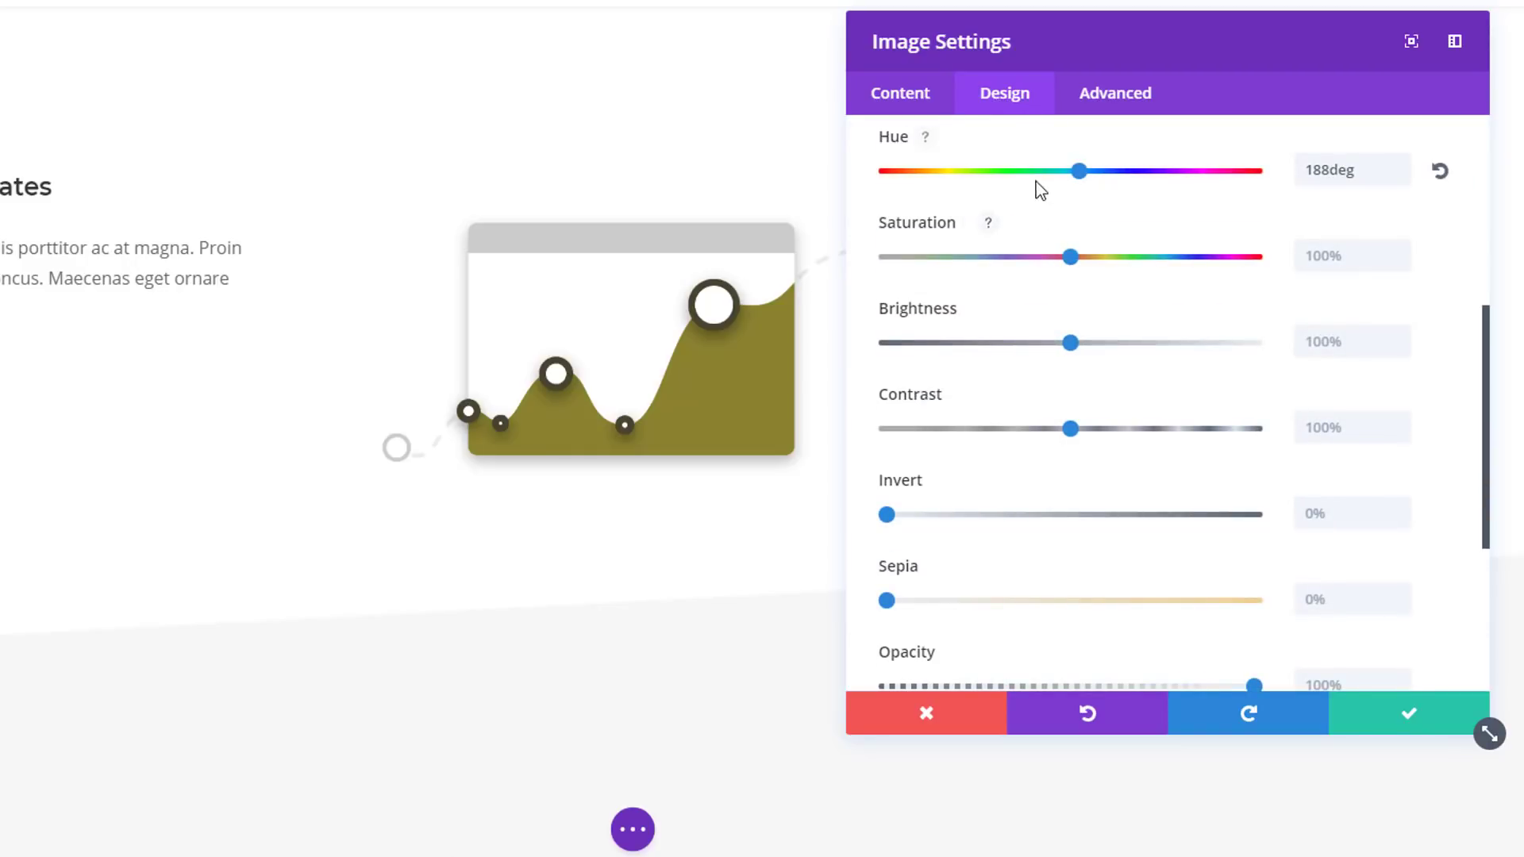
pyautogui.moveTo(1037, 177); pyautogui.dragTo(833, 194)
pyautogui.click(1405, 729)
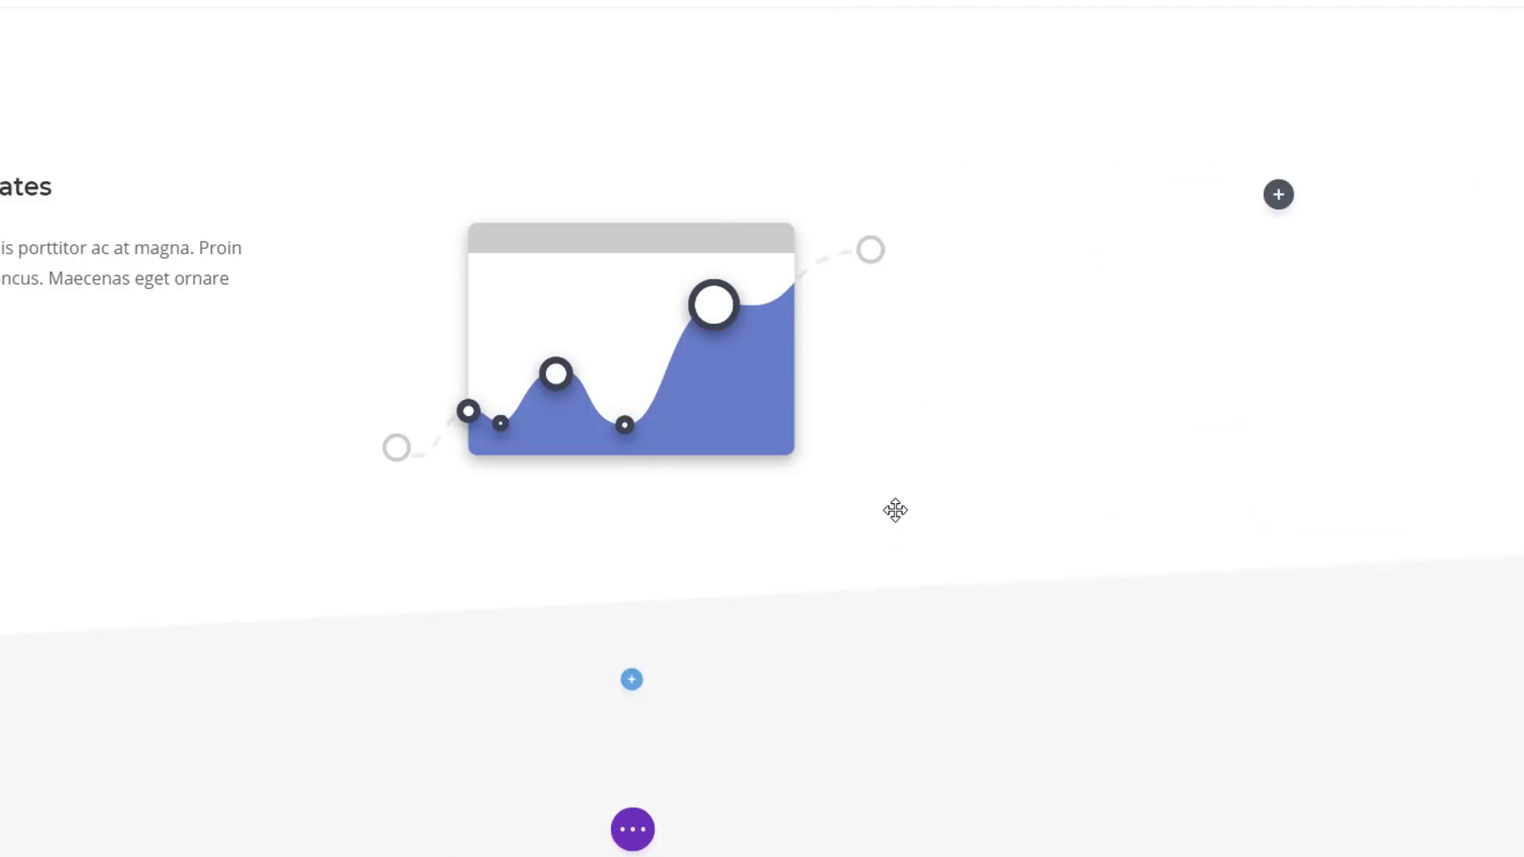
pyautogui.scroll(2, 901, 477)
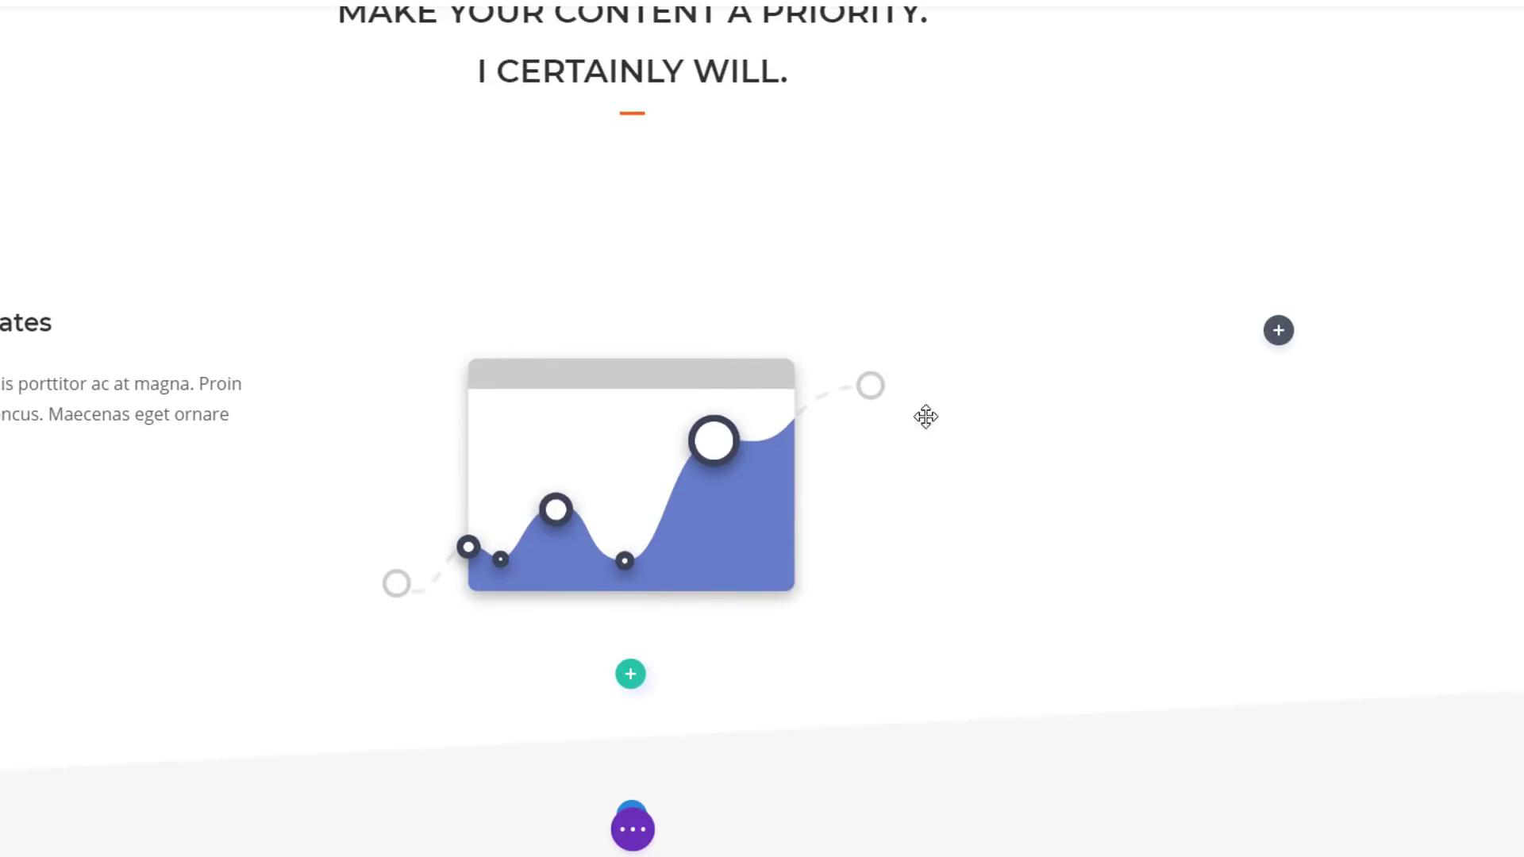